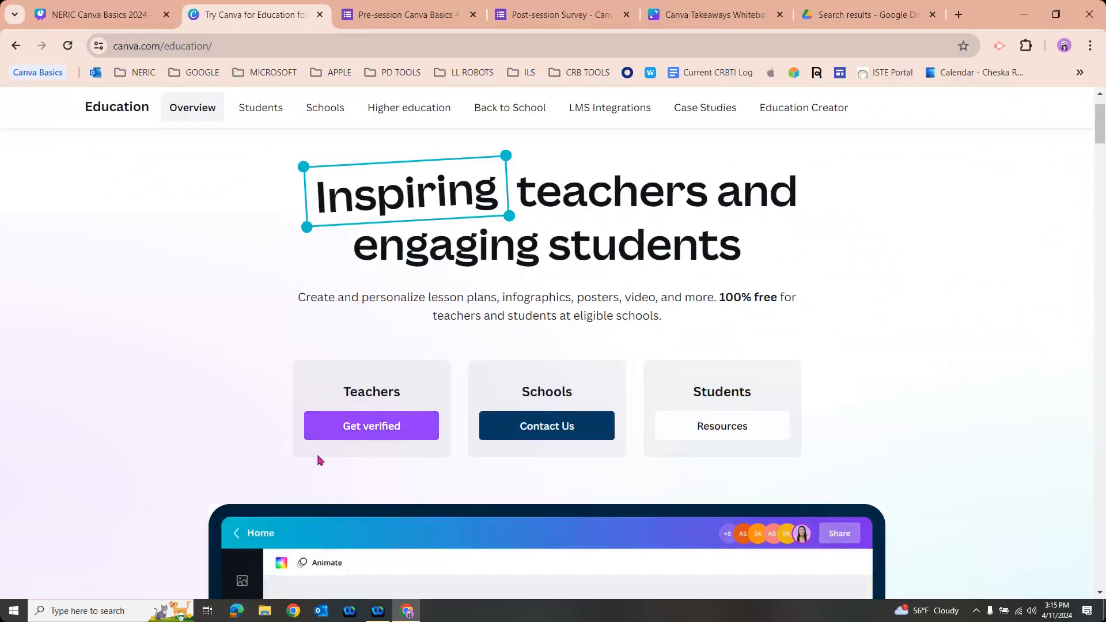
# Step: Look over the teacher, school and student options on the Canva Education overview page and return to the Canva home page
pyautogui.scroll(-1, 325, 462)
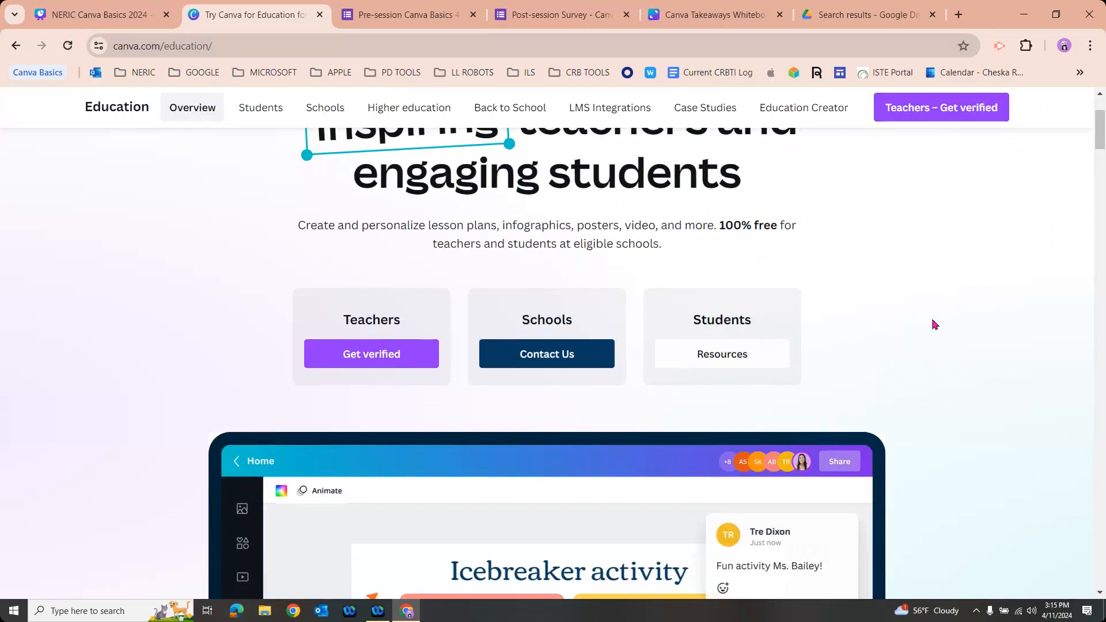
pyautogui.scroll(-2, 935, 324)
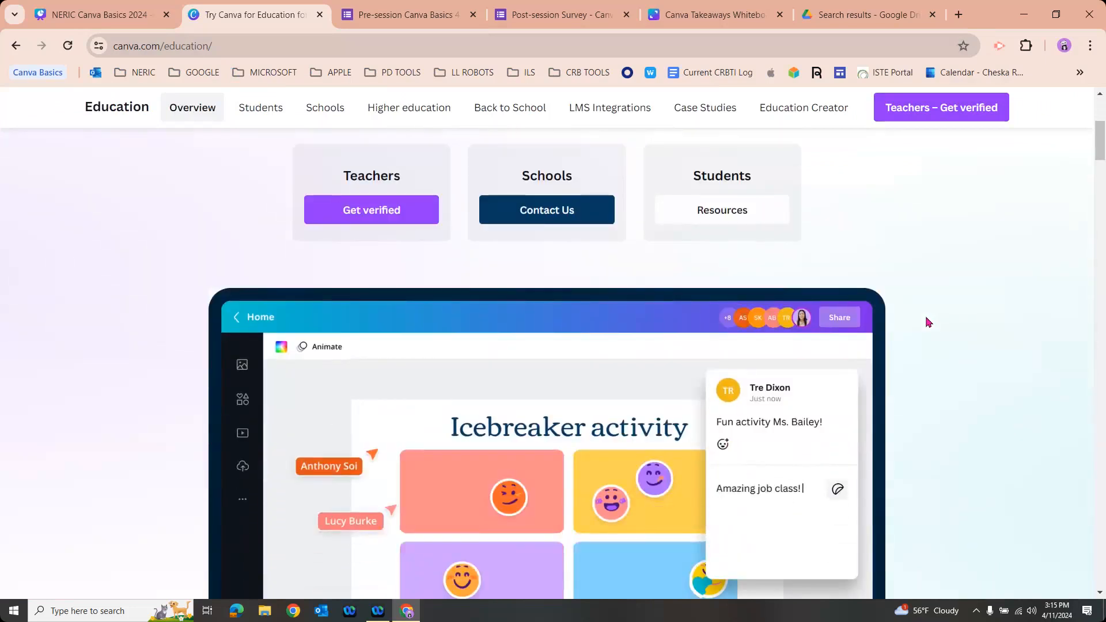
pyautogui.scroll(-1, 925, 272)
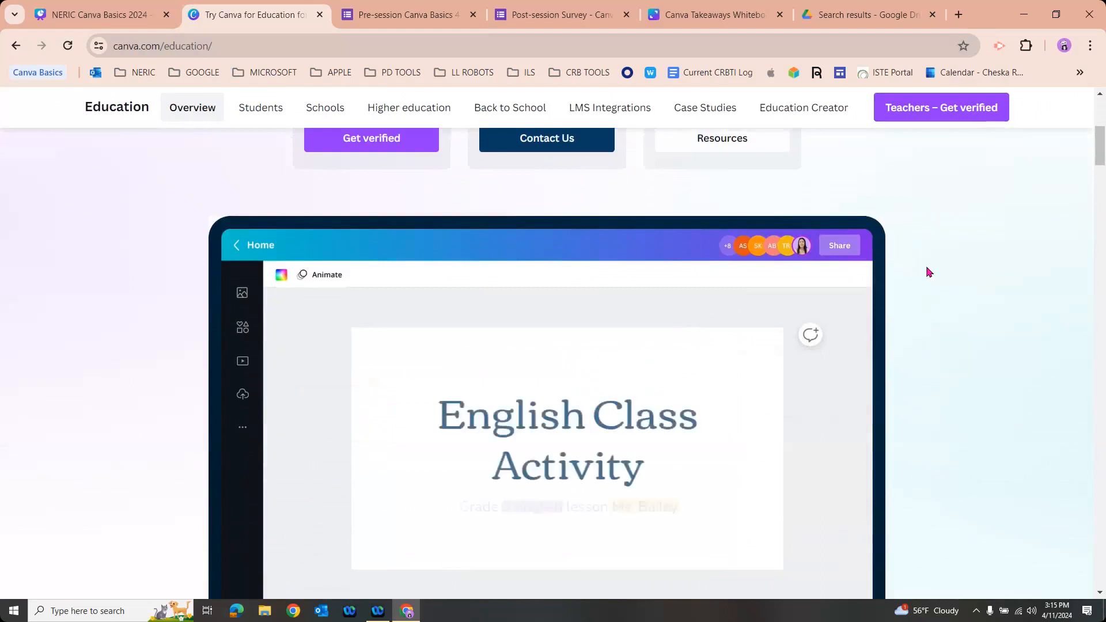
pyautogui.scroll(-2, 929, 272)
pyautogui.scroll(2, 926, 269)
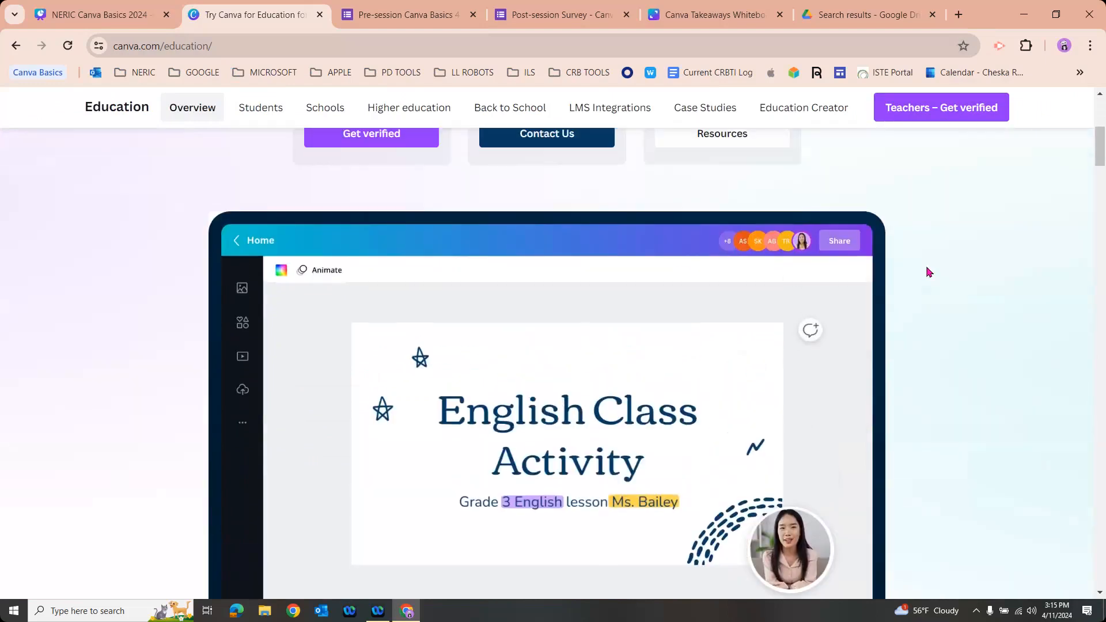
pyautogui.click(9, 46)
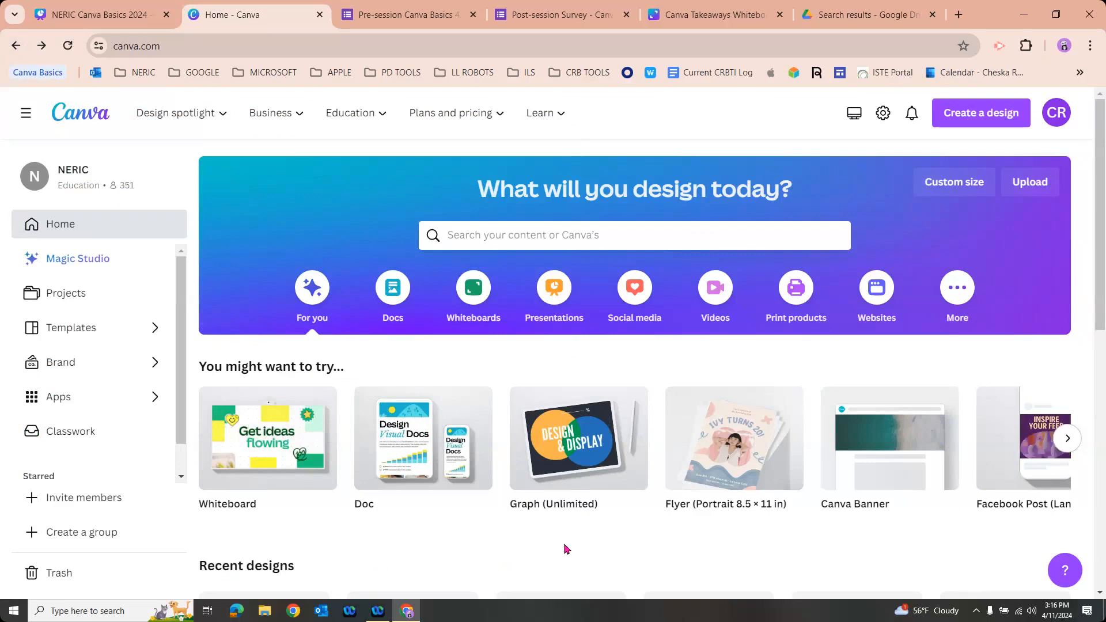
# Step: Look through the suggested design types for a new design and the template suggestions of the home page search
pyautogui.click(961, 128)
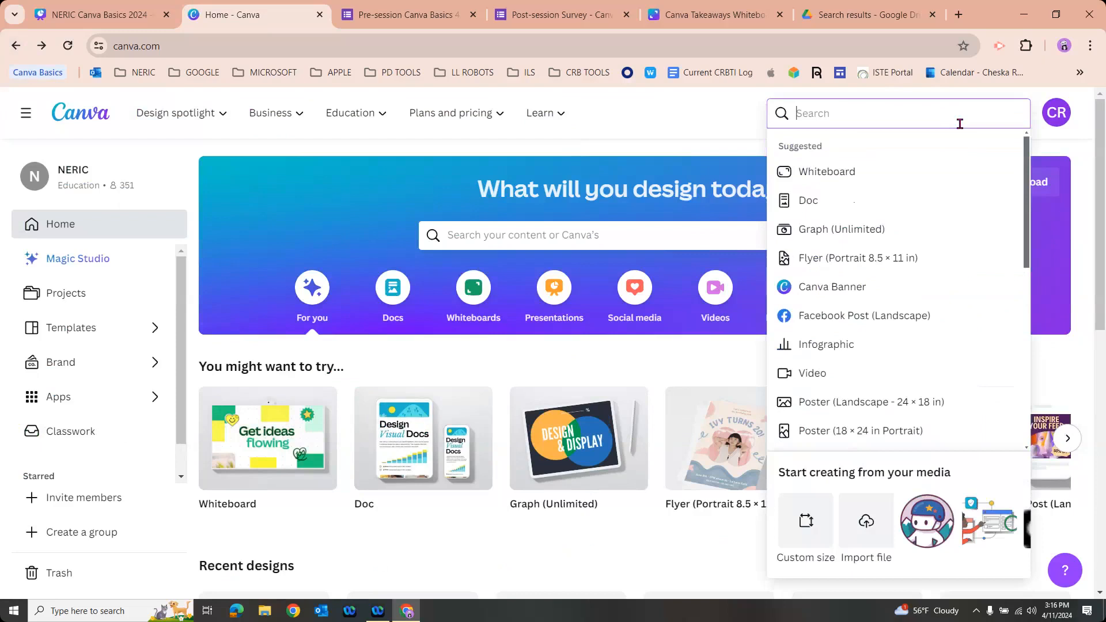
pyautogui.click(740, 118)
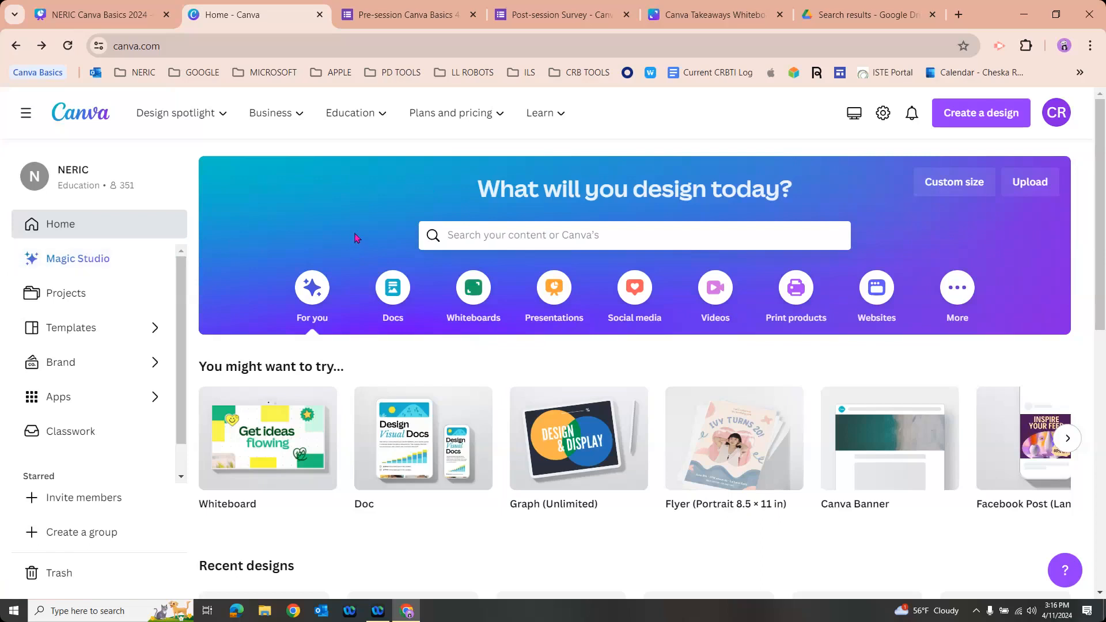
pyautogui.click(503, 236)
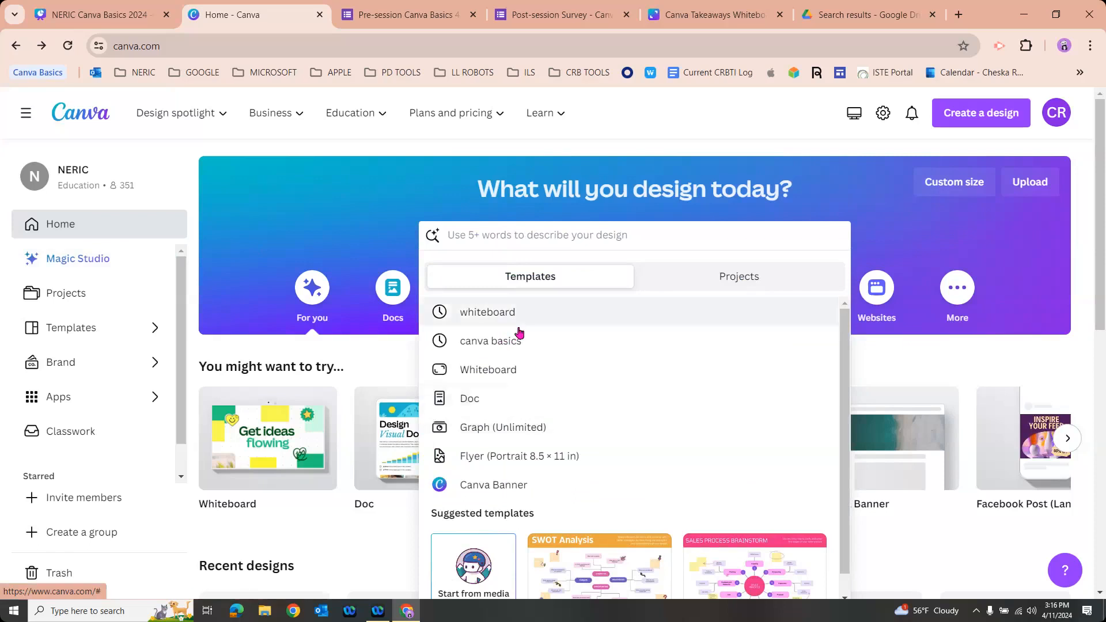
pyautogui.scroll(-1, 633, 424)
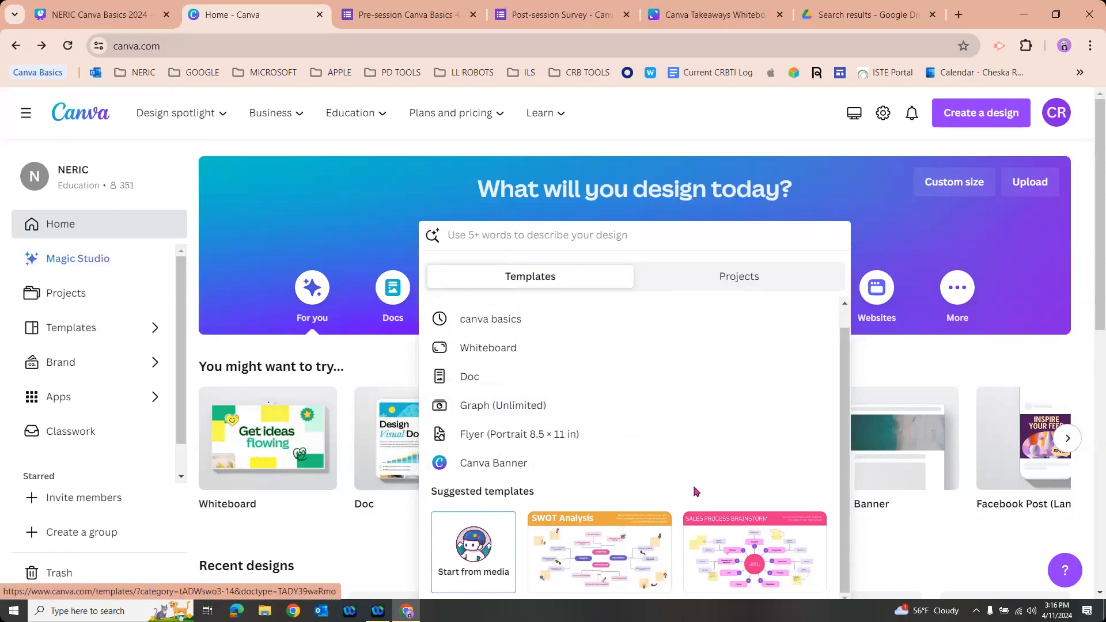
pyautogui.click(1102, 316)
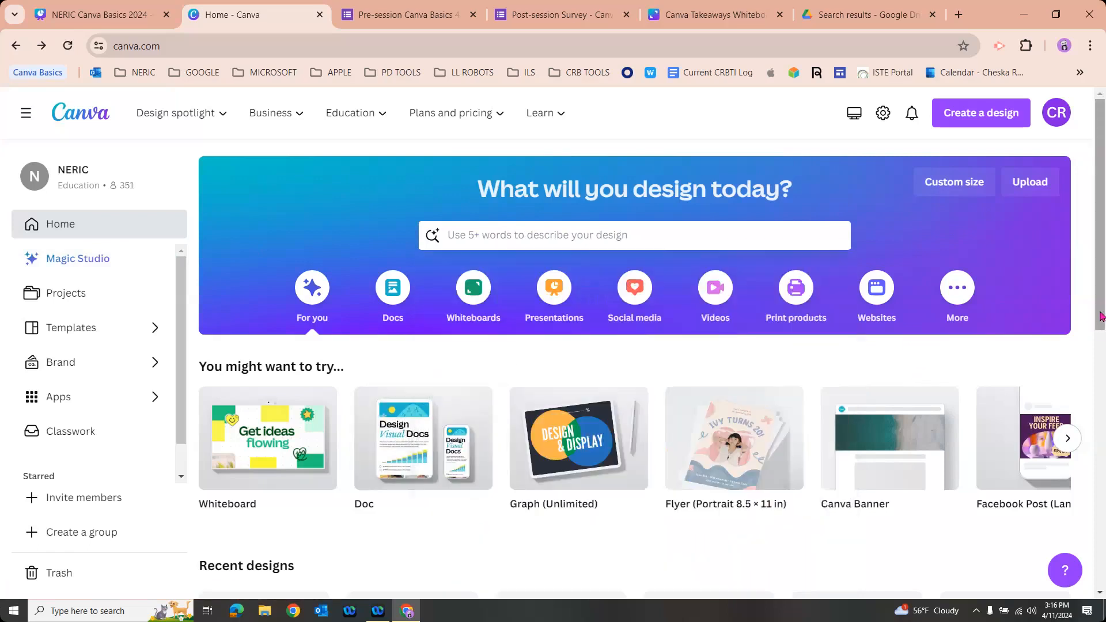
# Step: Show the Whiteboards category on the home page and browse its whiteboard types and templates
pyautogui.scroll(-1, 695, 308)
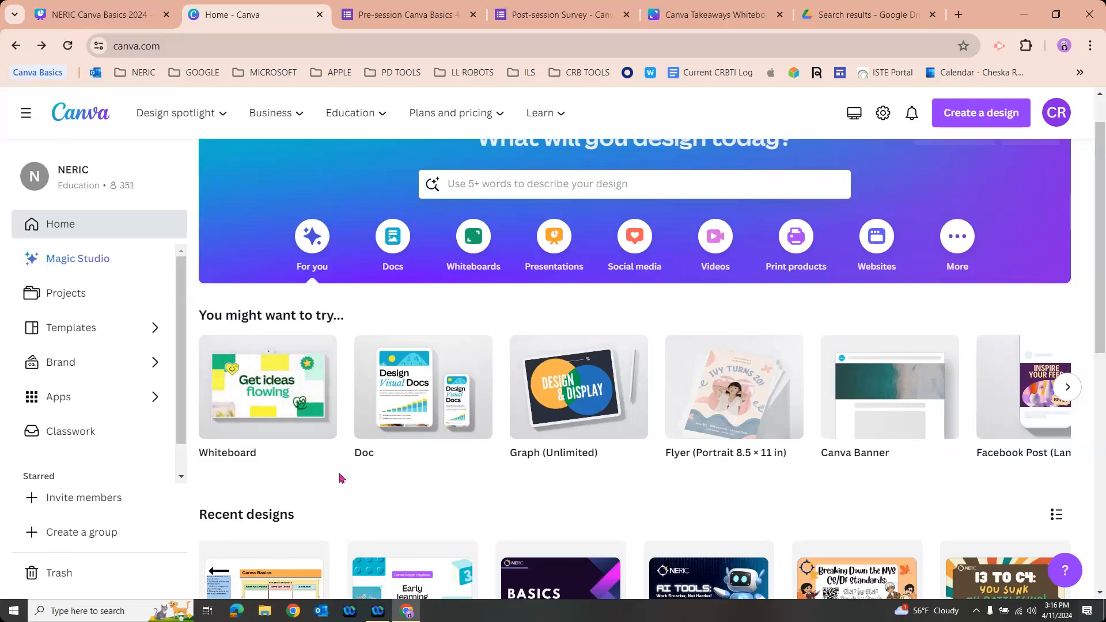
pyautogui.scroll(-1, 337, 467)
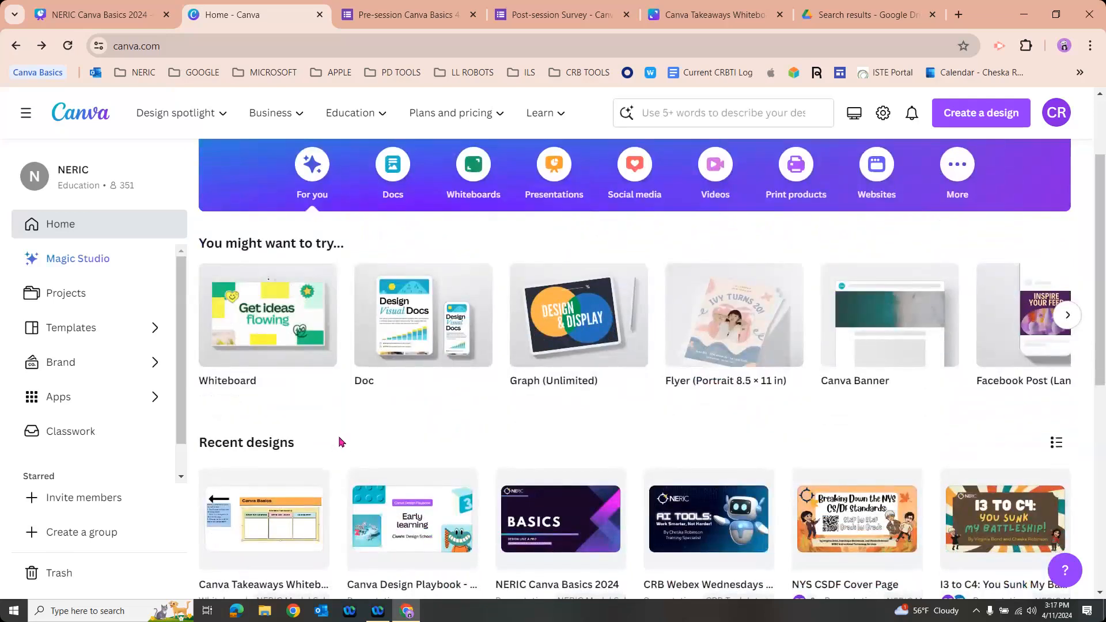
pyautogui.scroll(1, 343, 447)
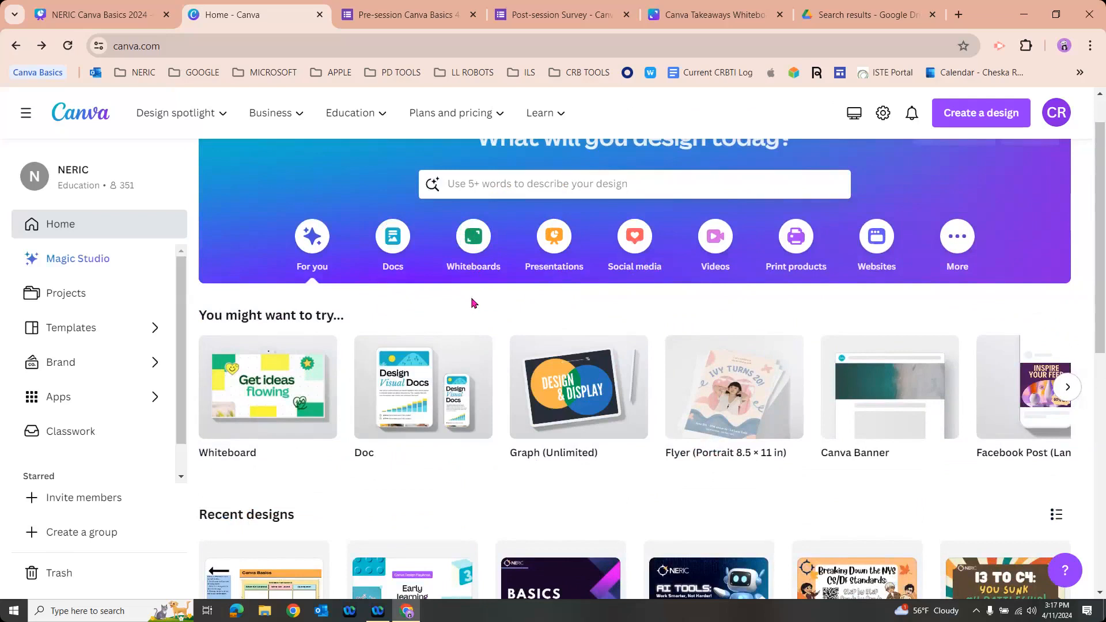
pyautogui.click(474, 254)
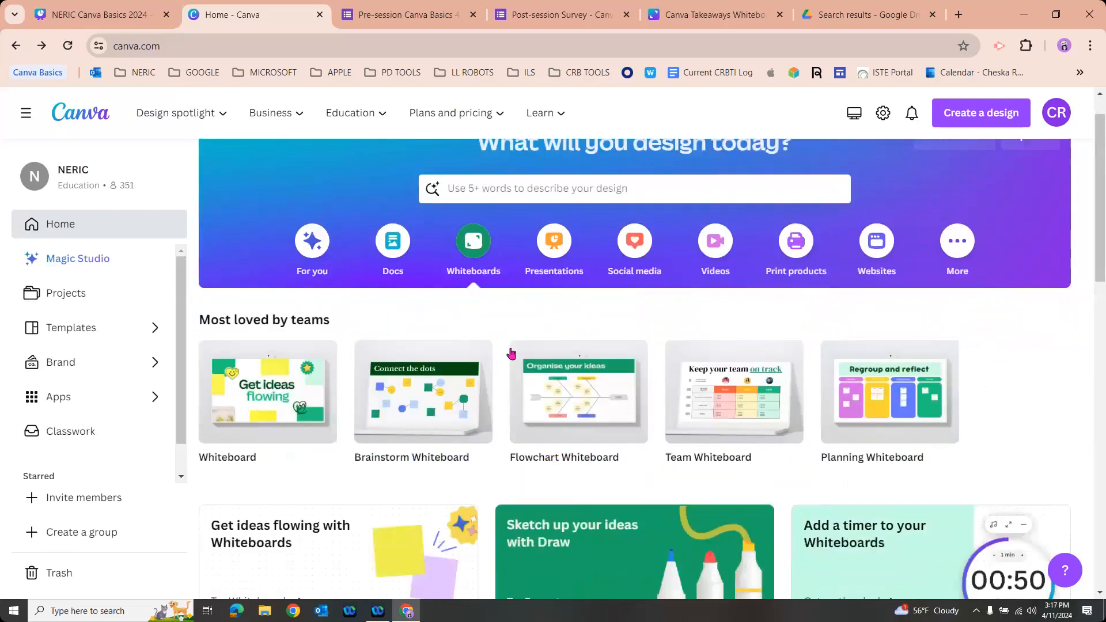
pyautogui.scroll(-1, 511, 353)
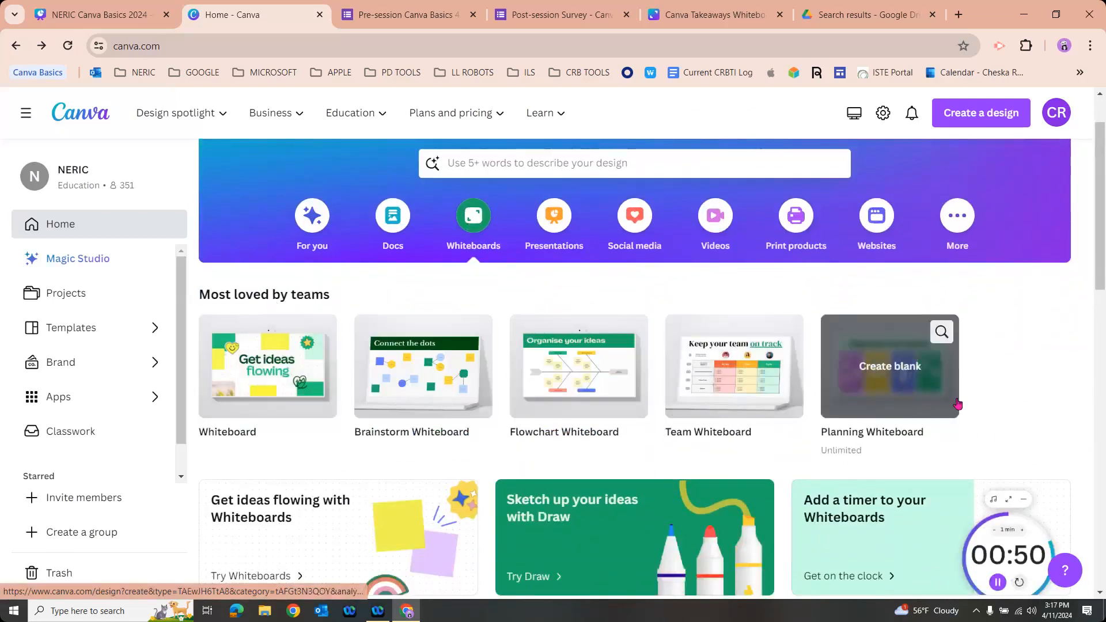
pyautogui.scroll(-4, 1006, 381)
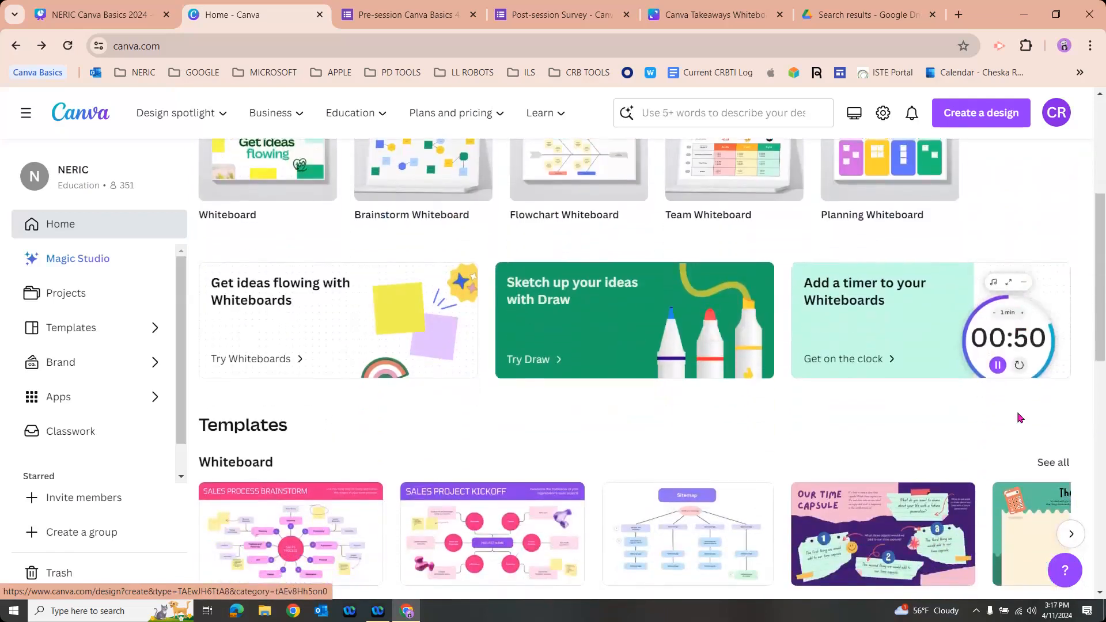
pyautogui.scroll(-1, 1019, 403)
pyautogui.moveTo(1100, 356); pyautogui.dragTo(1104, 410)
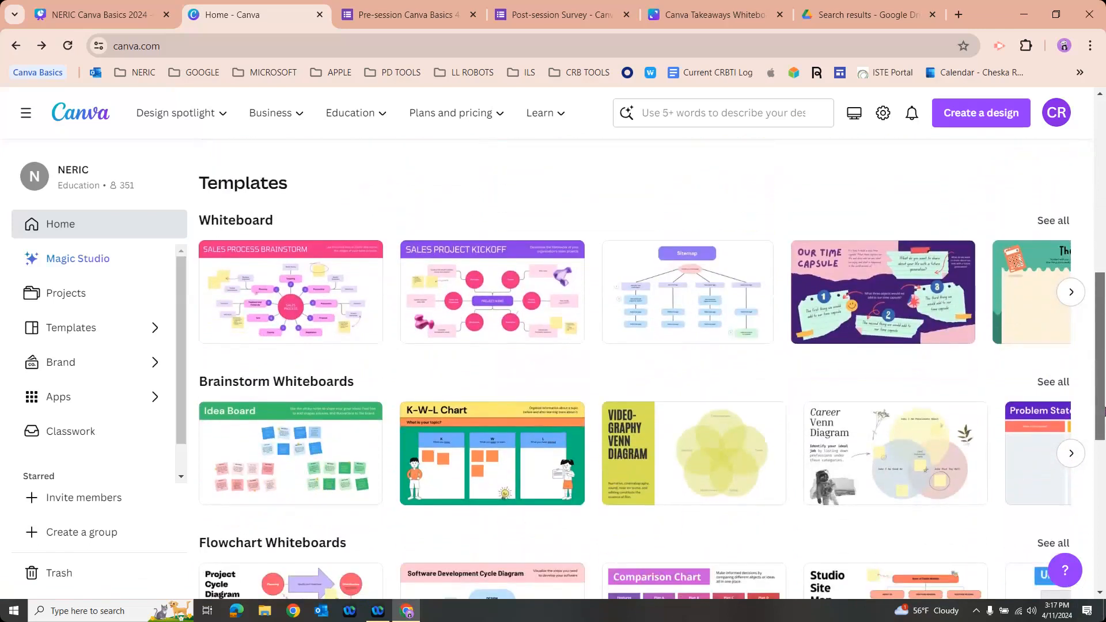
pyautogui.scroll(-1, 642, 369)
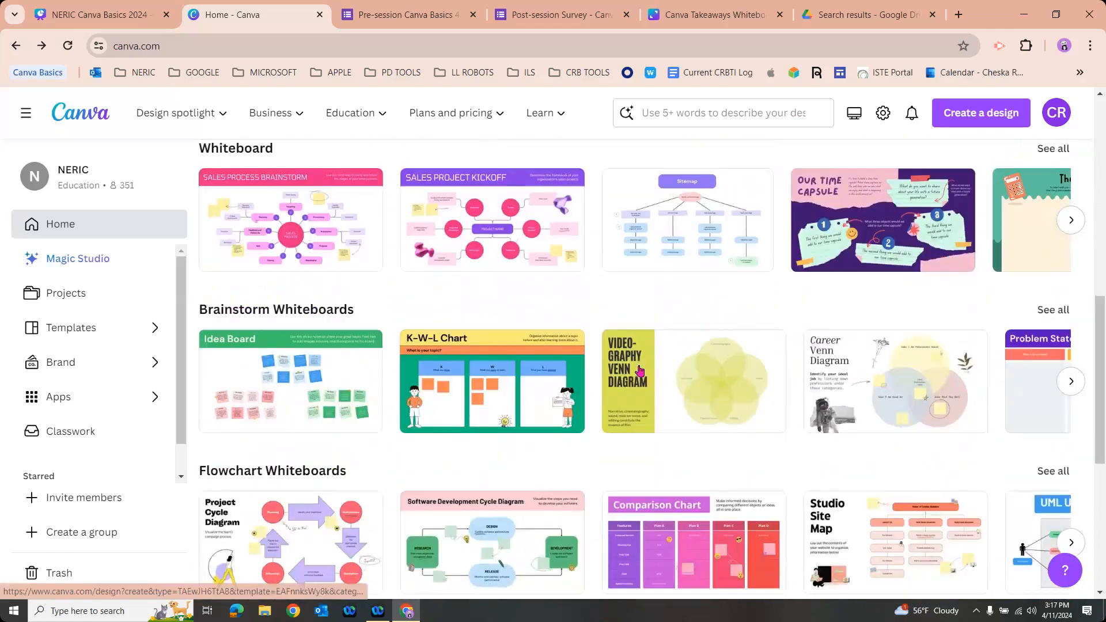
pyautogui.moveTo(1100, 418); pyautogui.dragTo(1093, 228)
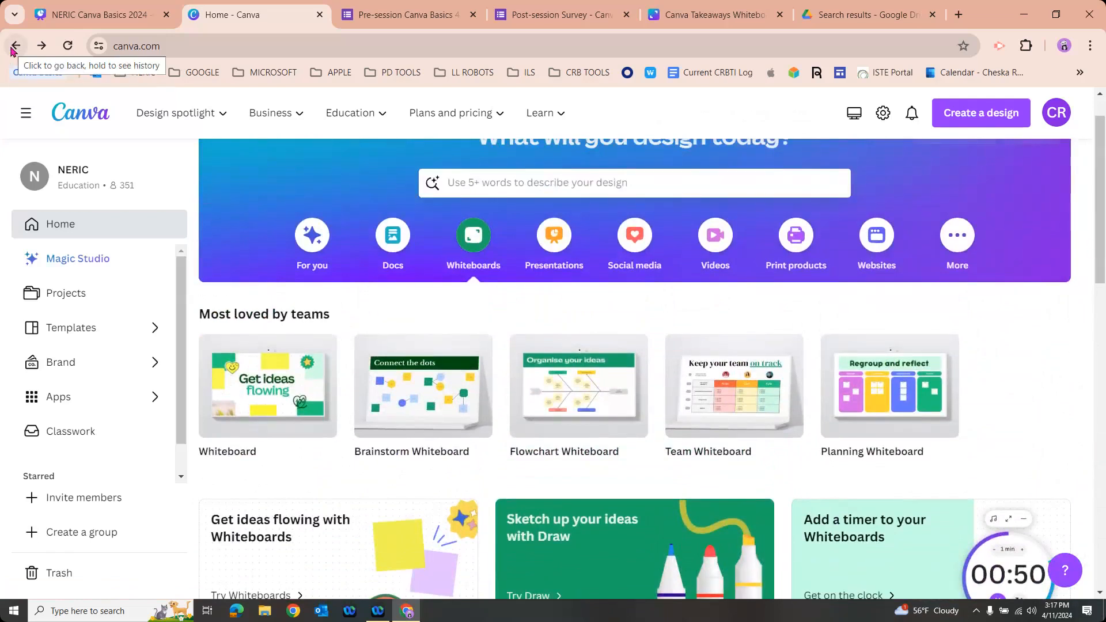
# Step: Switch the home page back to the For you category and look through the recent designs
pyautogui.click(52, 225)
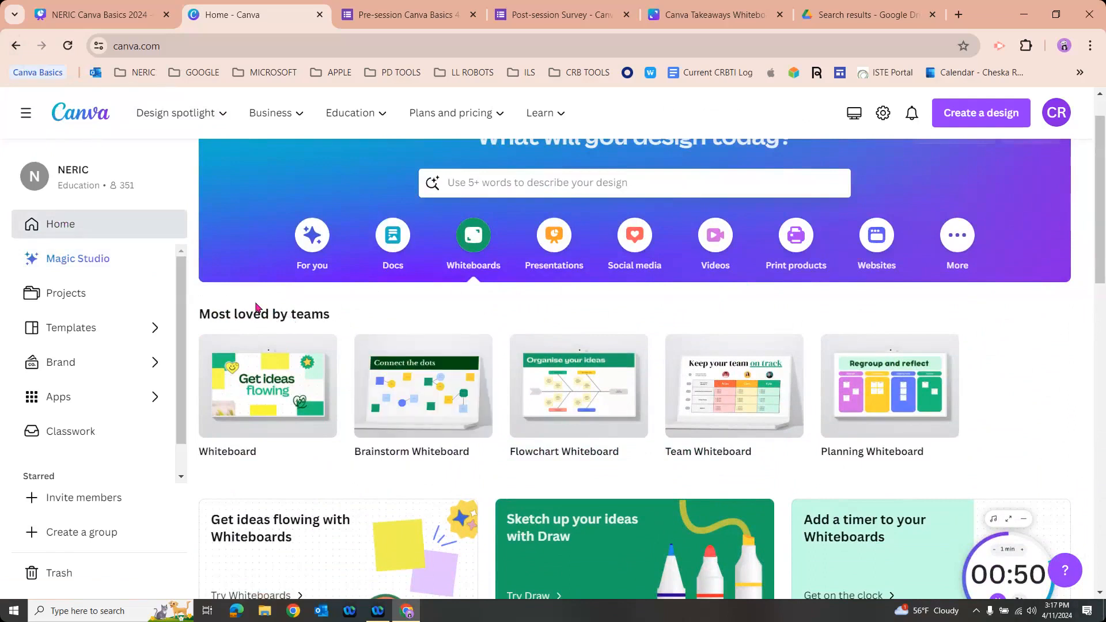
pyautogui.click(314, 247)
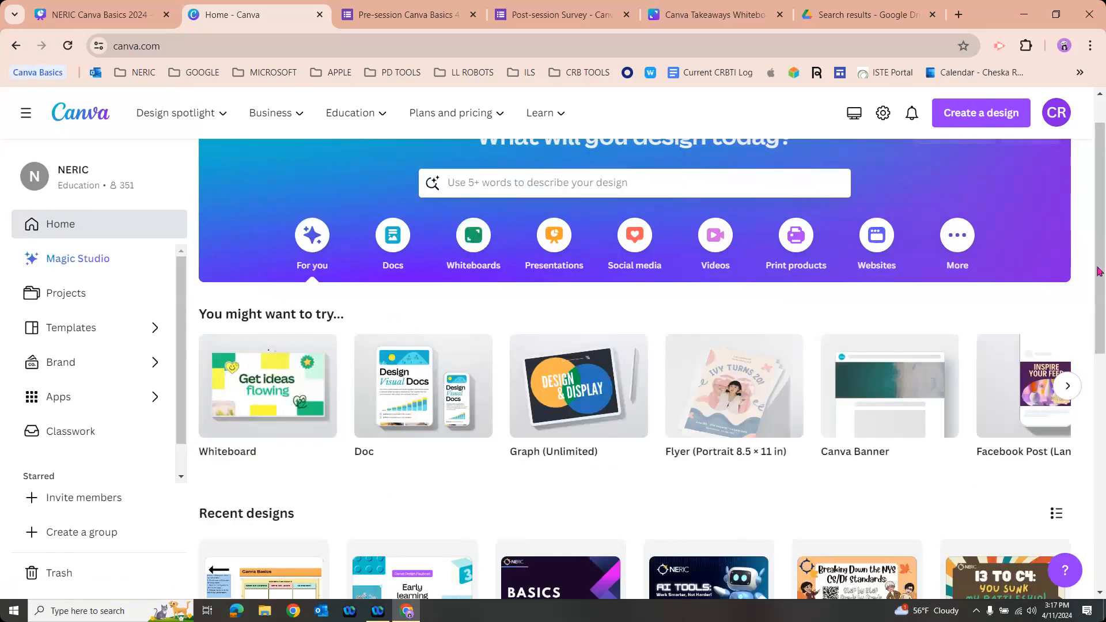
pyautogui.scroll(-1, 1082, 313)
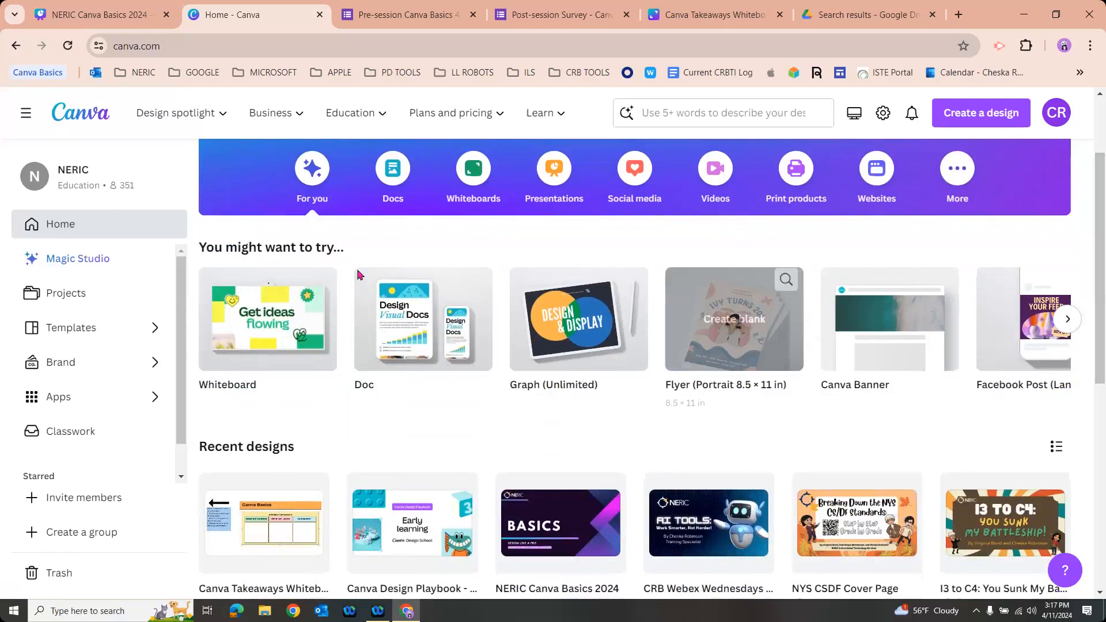
pyautogui.scroll(-2, 490, 385)
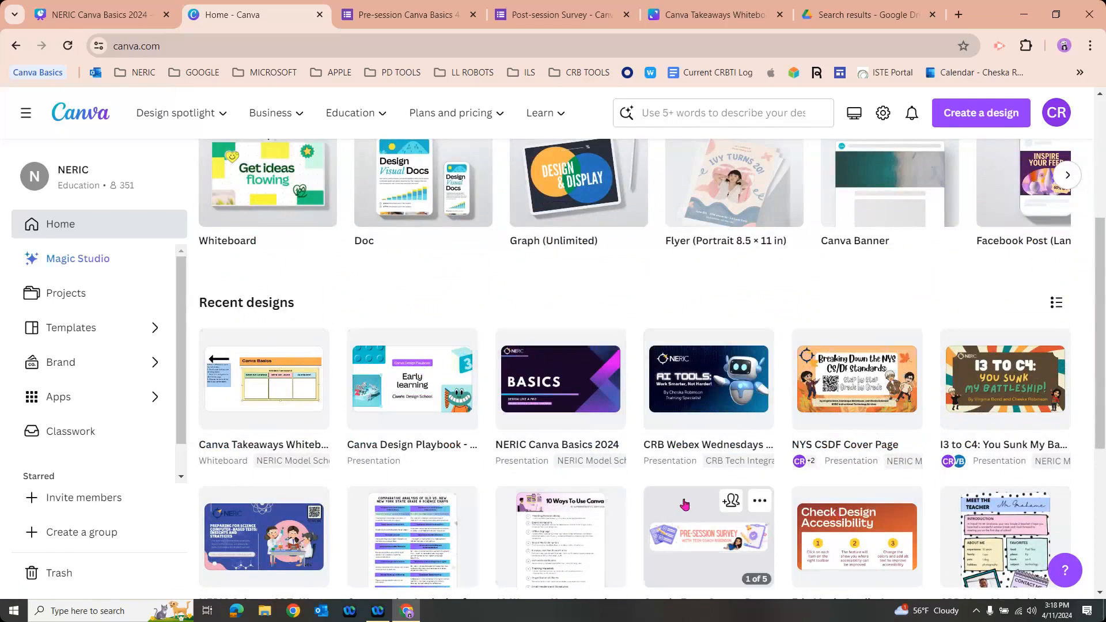
pyautogui.scroll(-3, 1101, 428)
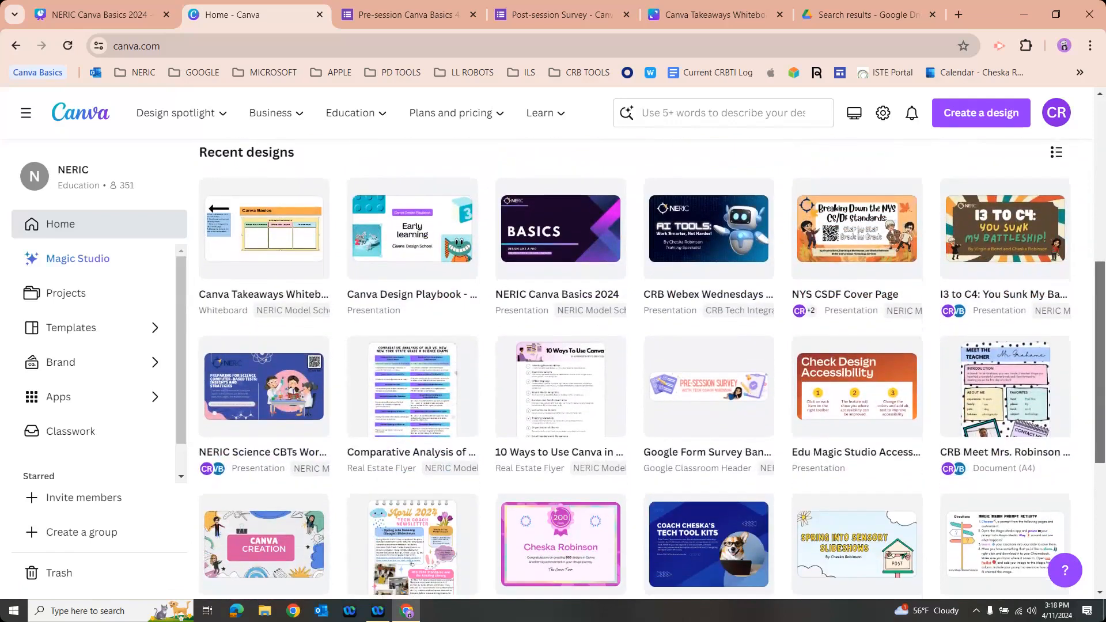
pyautogui.scroll(-1, 652, 372)
pyautogui.scroll(-2, 652, 373)
pyautogui.scroll(-4, 653, 372)
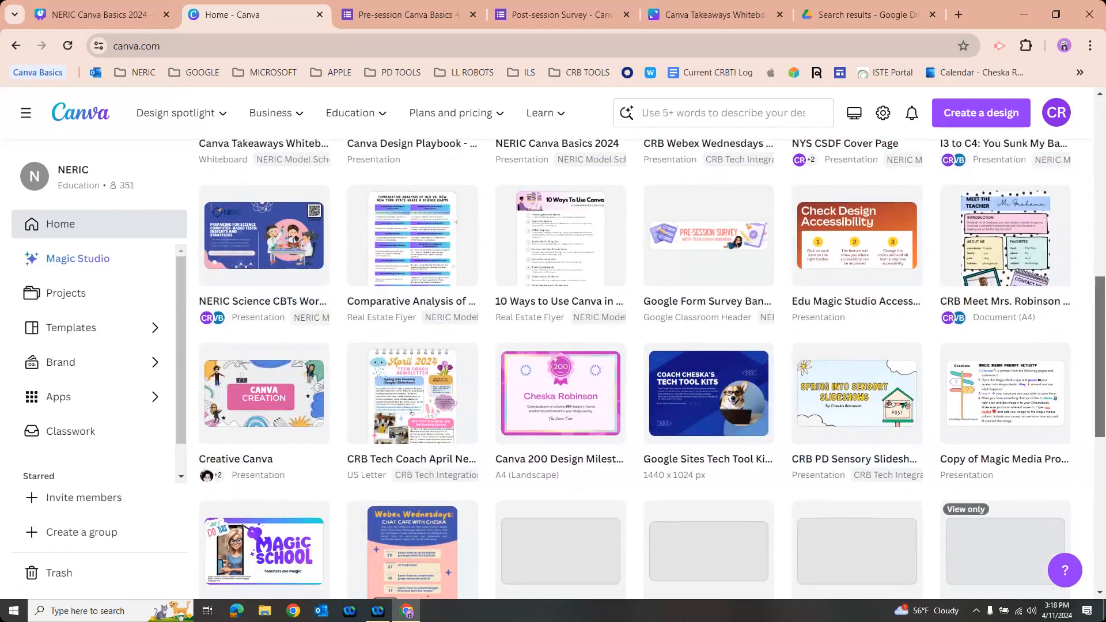
pyautogui.scroll(-3, 1101, 482)
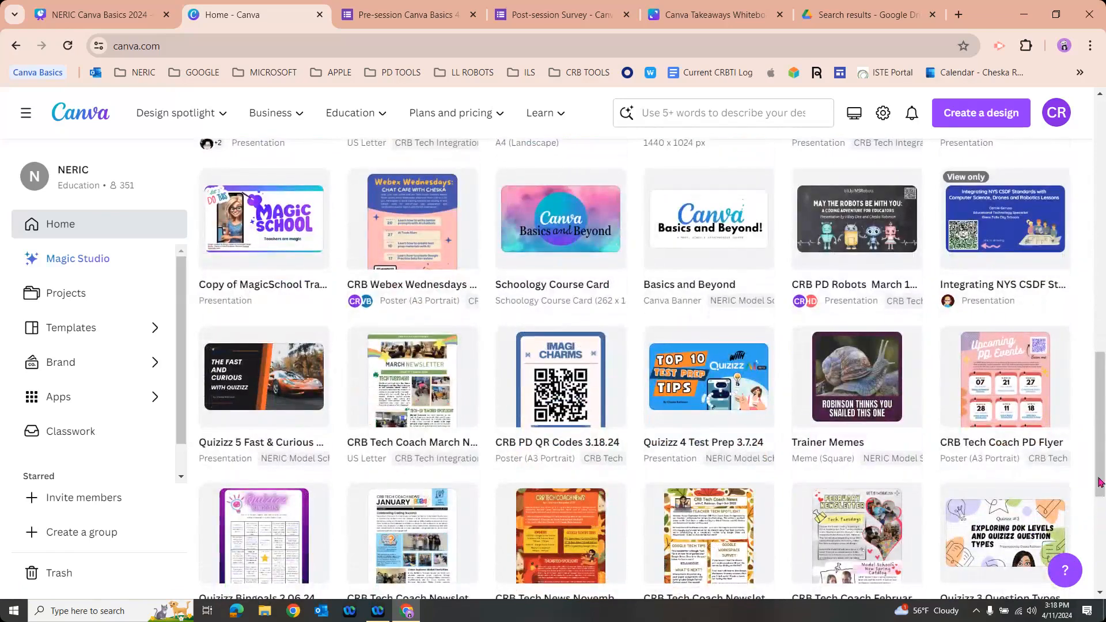
pyautogui.moveTo(1101, 482); pyautogui.dragTo(1101, 182)
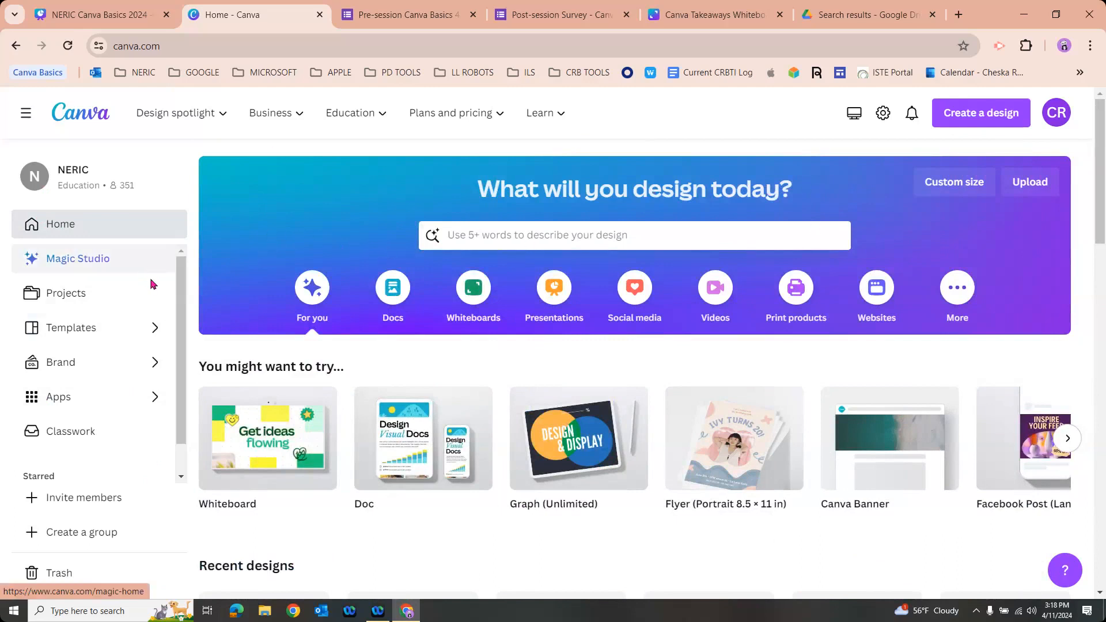
# Step: Go to the Projects page and show only its folders
pyautogui.click(126, 301)
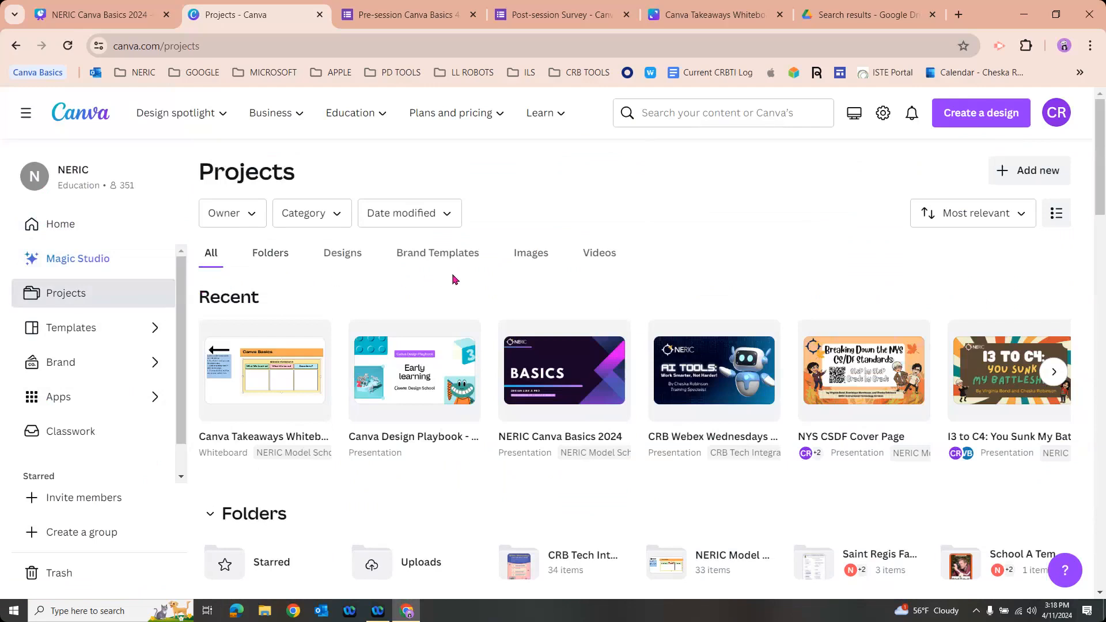
pyautogui.moveTo(1101, 215)
pyautogui.mouseDown()
pyautogui.moveTo(1101, 261)
pyautogui.moveTo(1103, 213)
pyautogui.mouseUp()
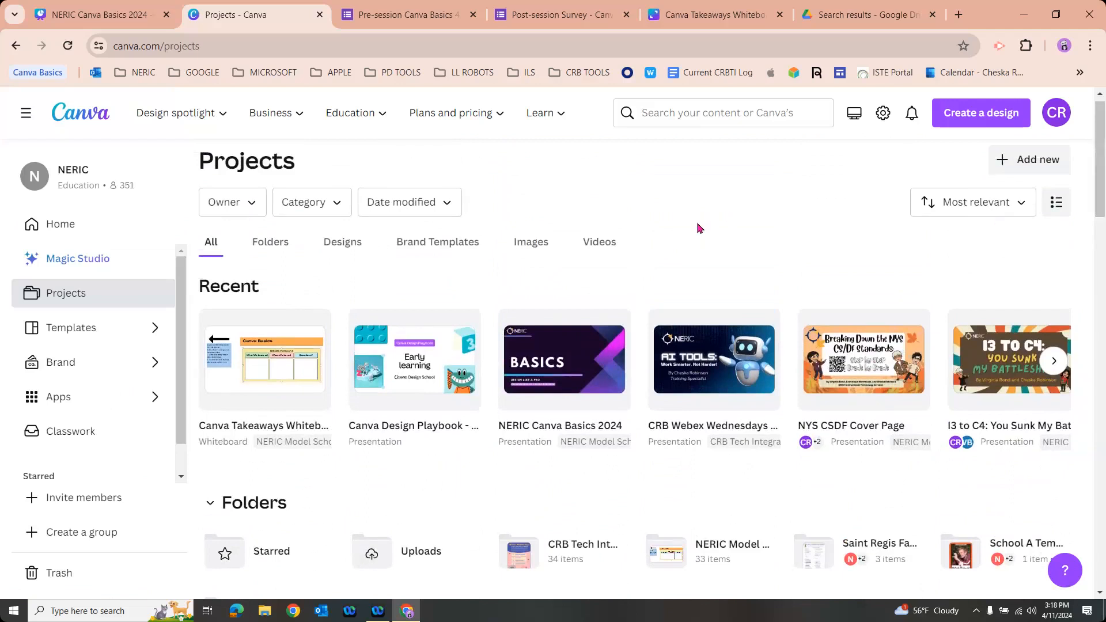
pyautogui.click(262, 252)
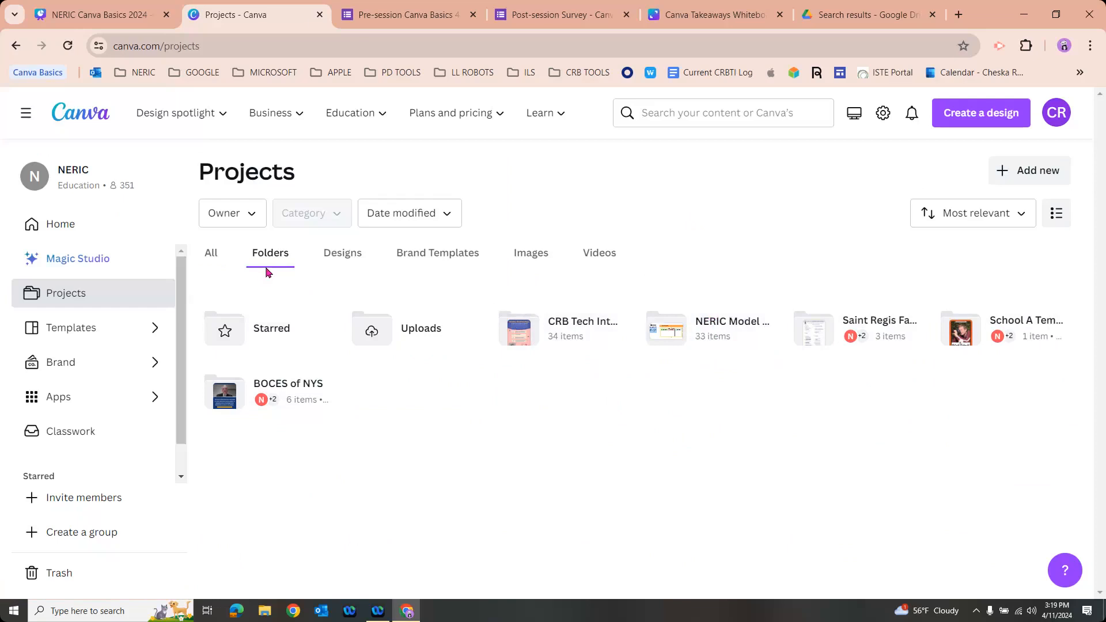
# Step: Create a new project folder named Demo without inviting any class members
pyautogui.click(1036, 182)
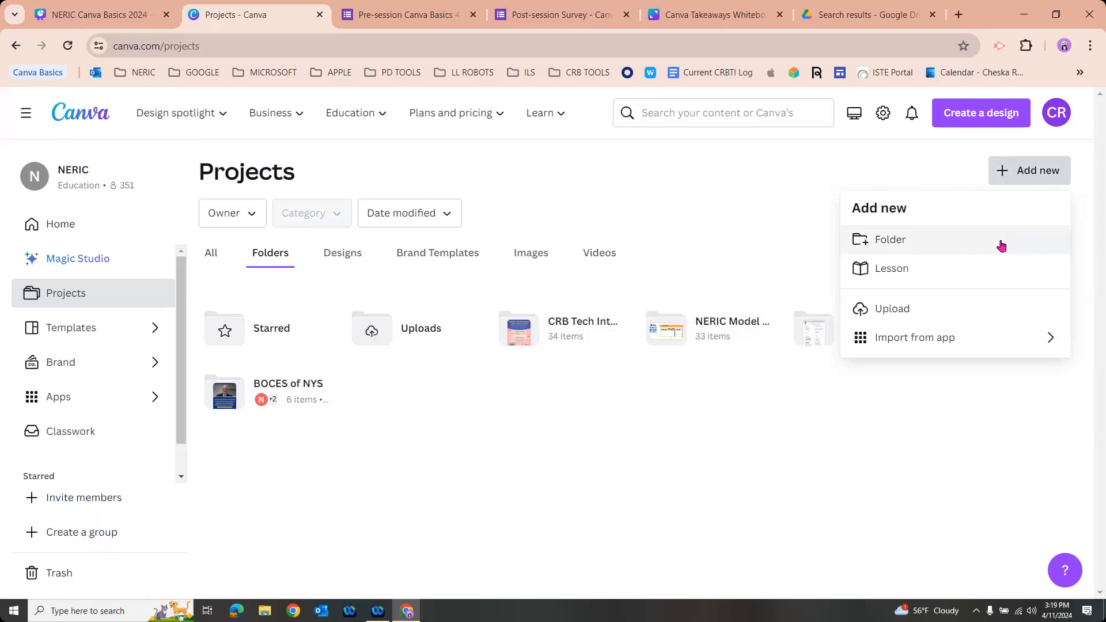
pyautogui.click(978, 249)
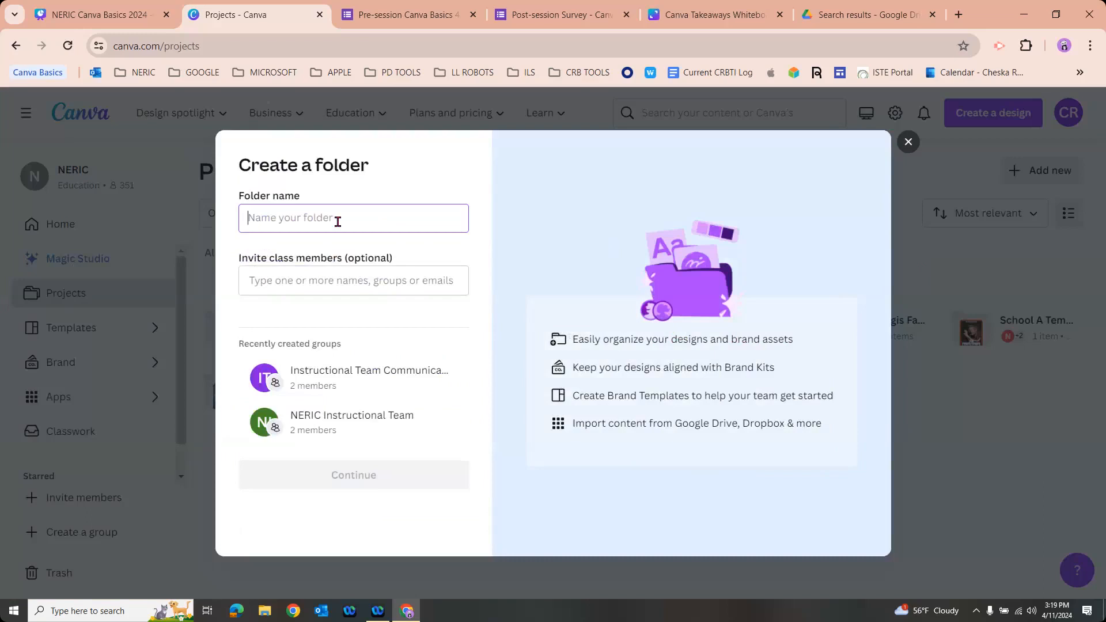
pyautogui.write('Demo')
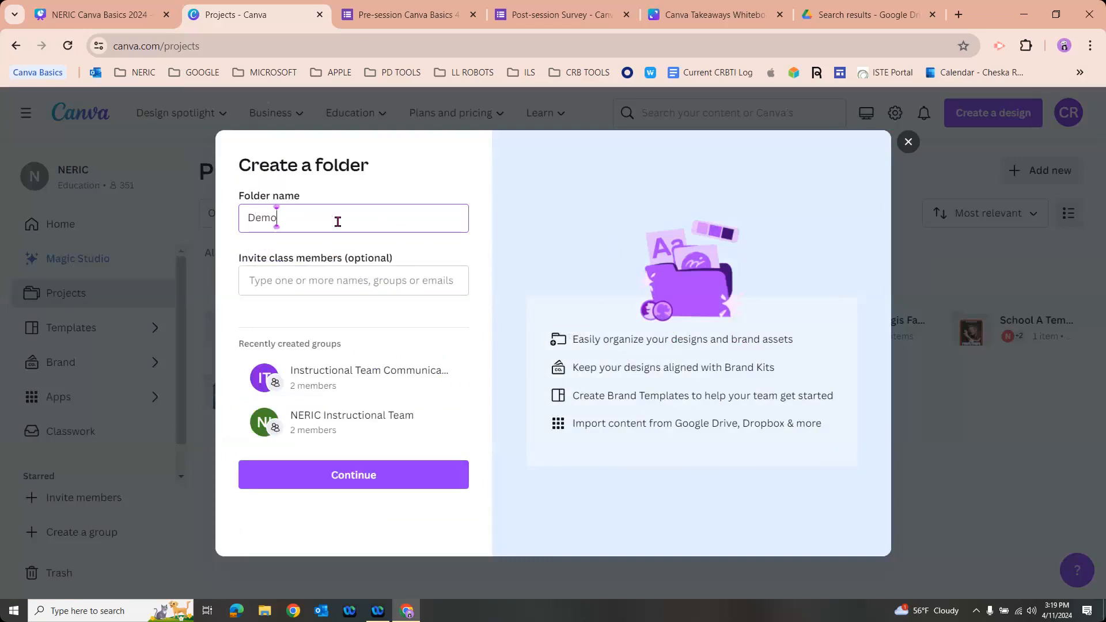
pyautogui.click(368, 271)
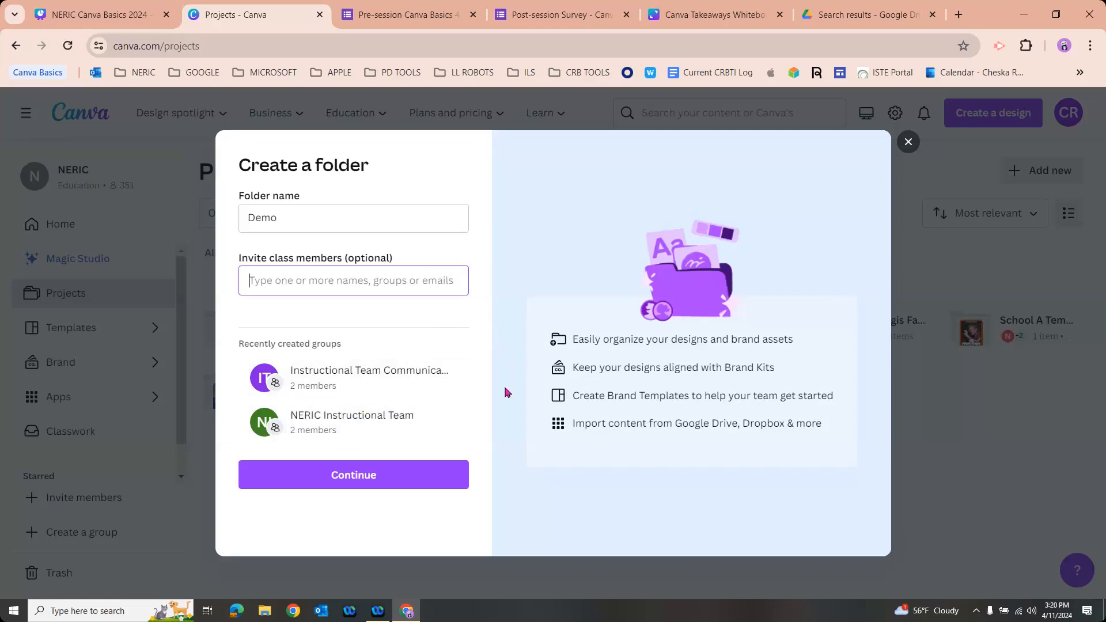
pyautogui.click(338, 476)
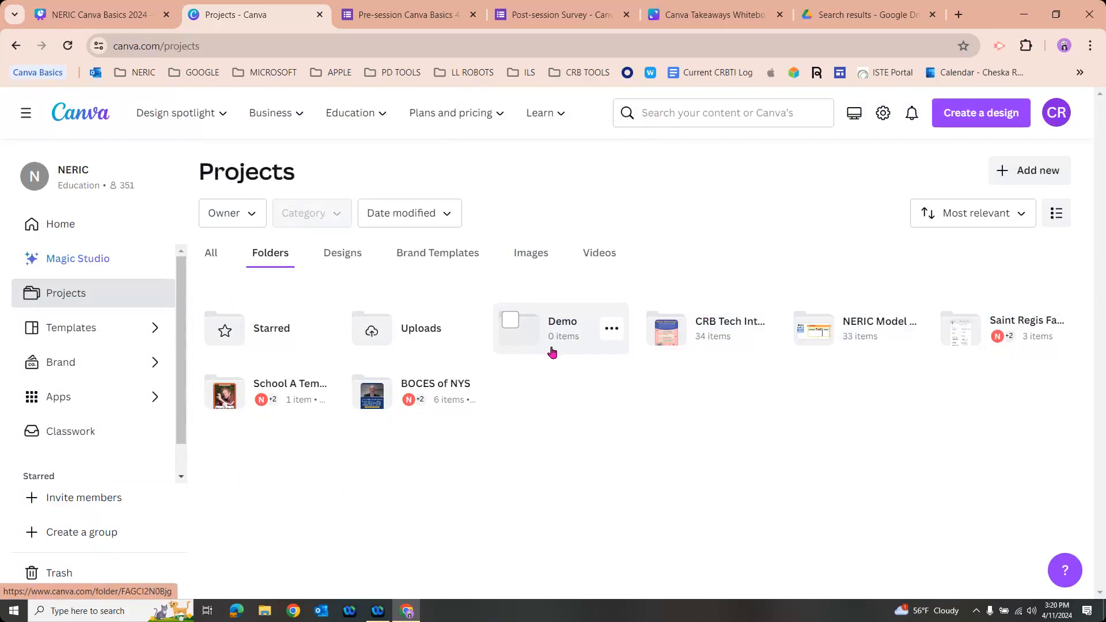
# Step: Open the CRB Tech Integration folder, look through its designs, and return to all projects
pyautogui.click(700, 340)
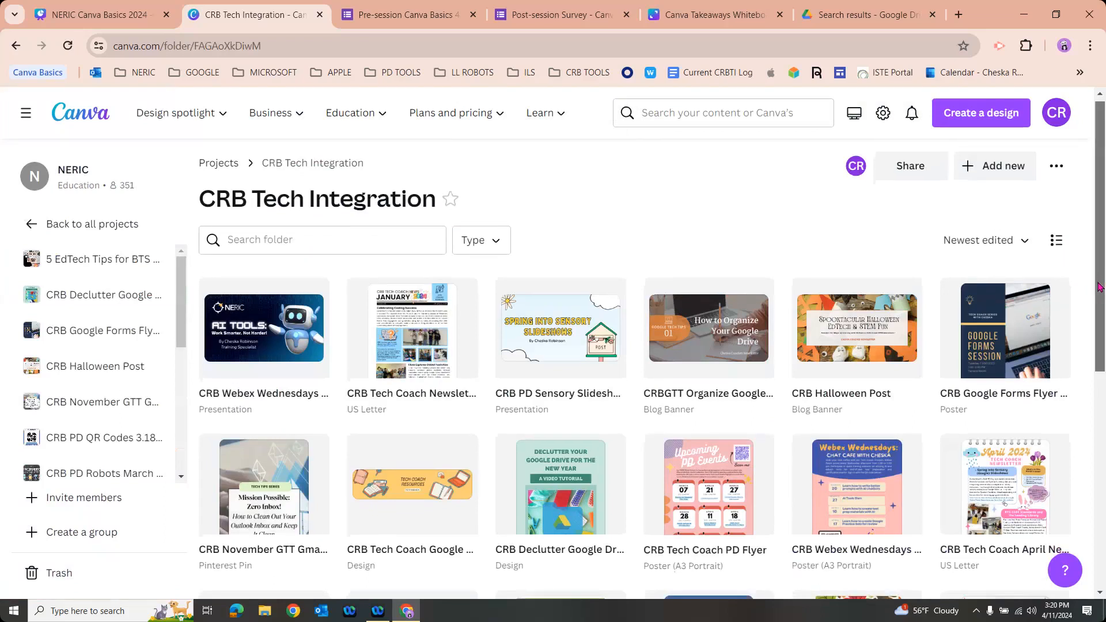
pyautogui.moveTo(1100, 286); pyautogui.dragTo(1101, 316)
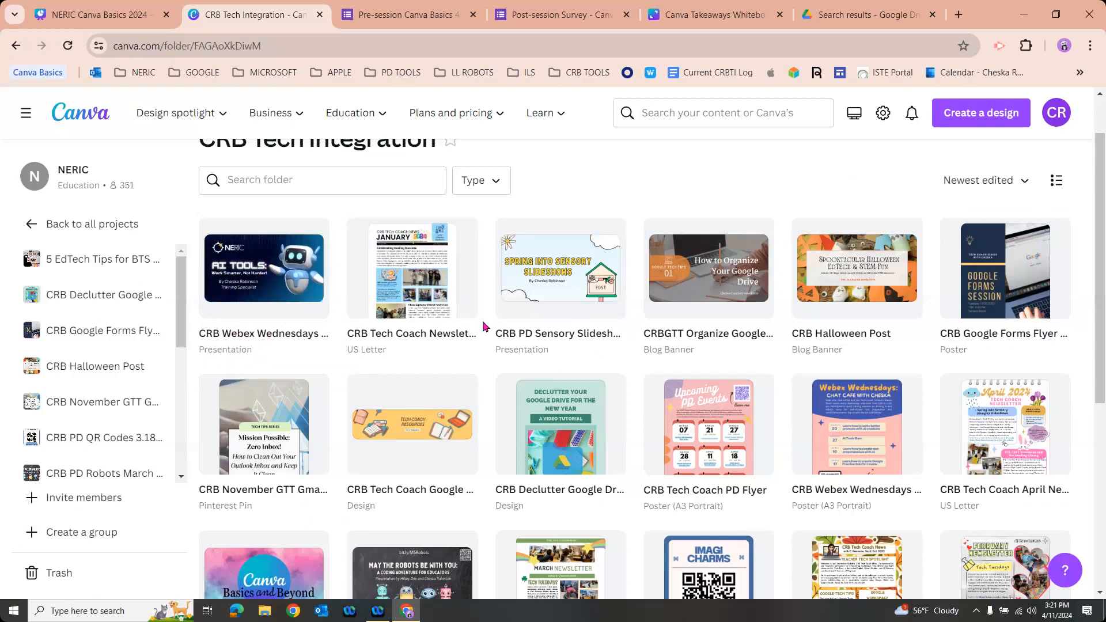
pyautogui.click(69, 224)
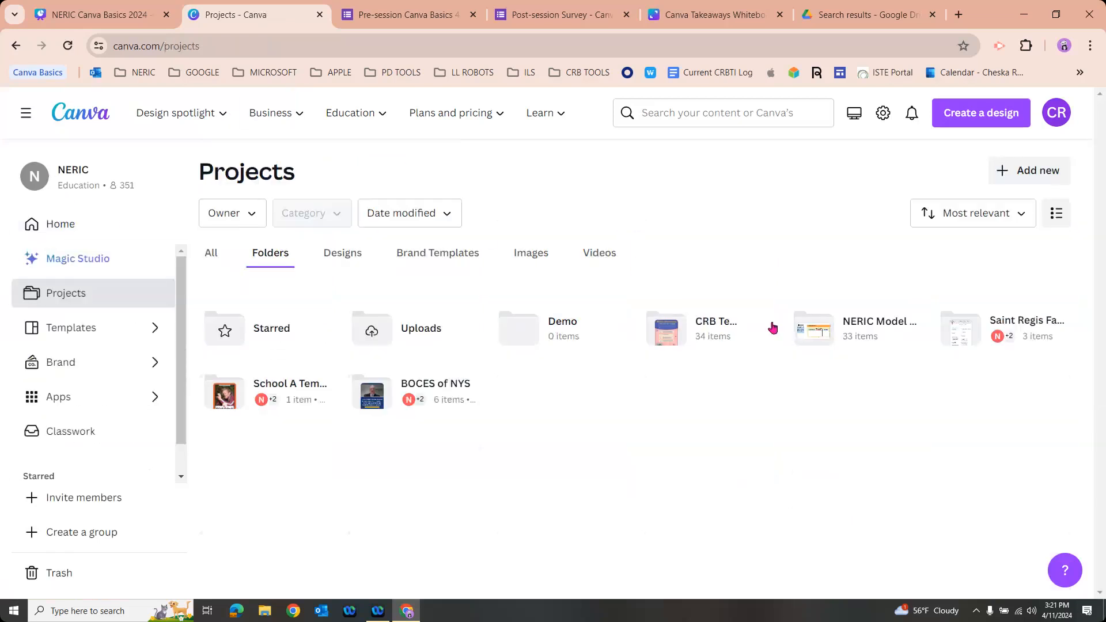
# Step: Open the NERIC Model School Materials - CR folder and review the NERIC Science CBTs presentation's access list and collaboration link options
pyautogui.click(848, 337)
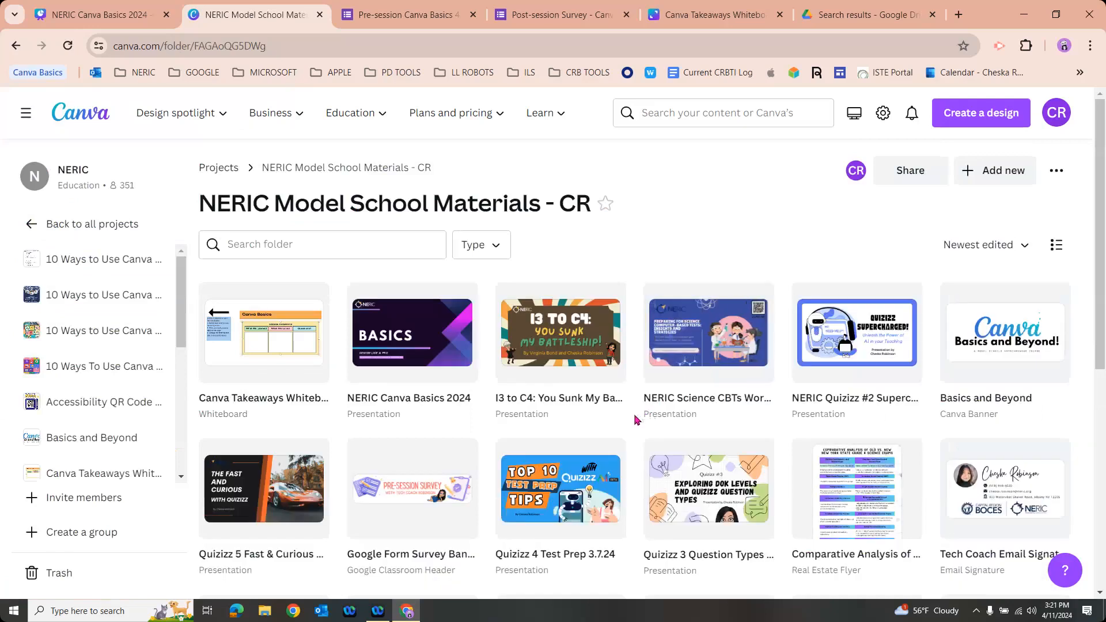
pyautogui.moveTo(697, 328)
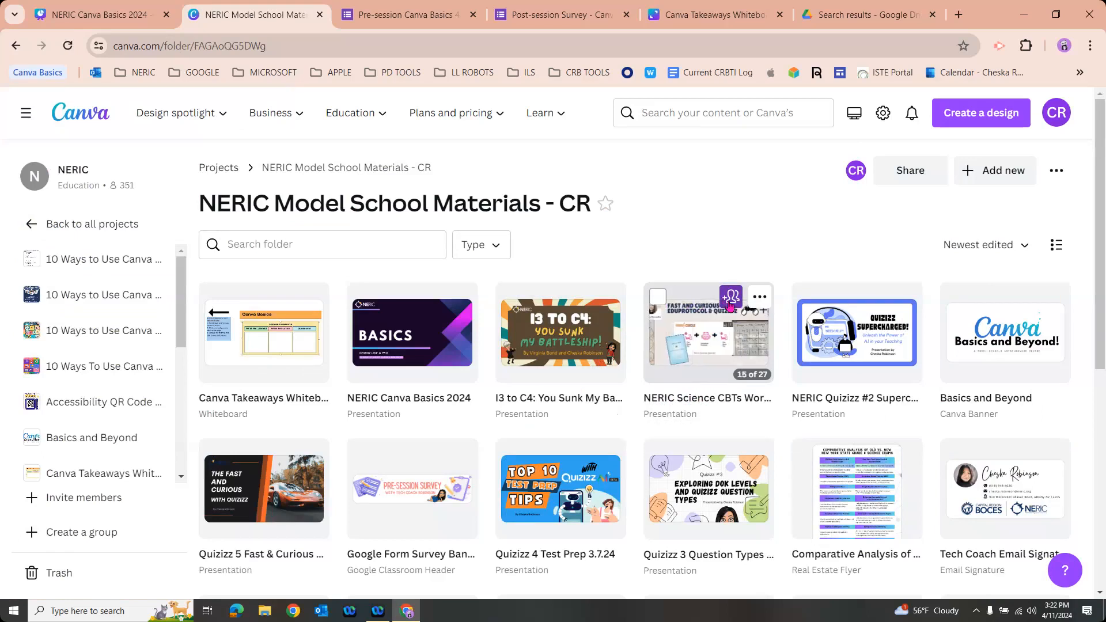
pyautogui.click(728, 299)
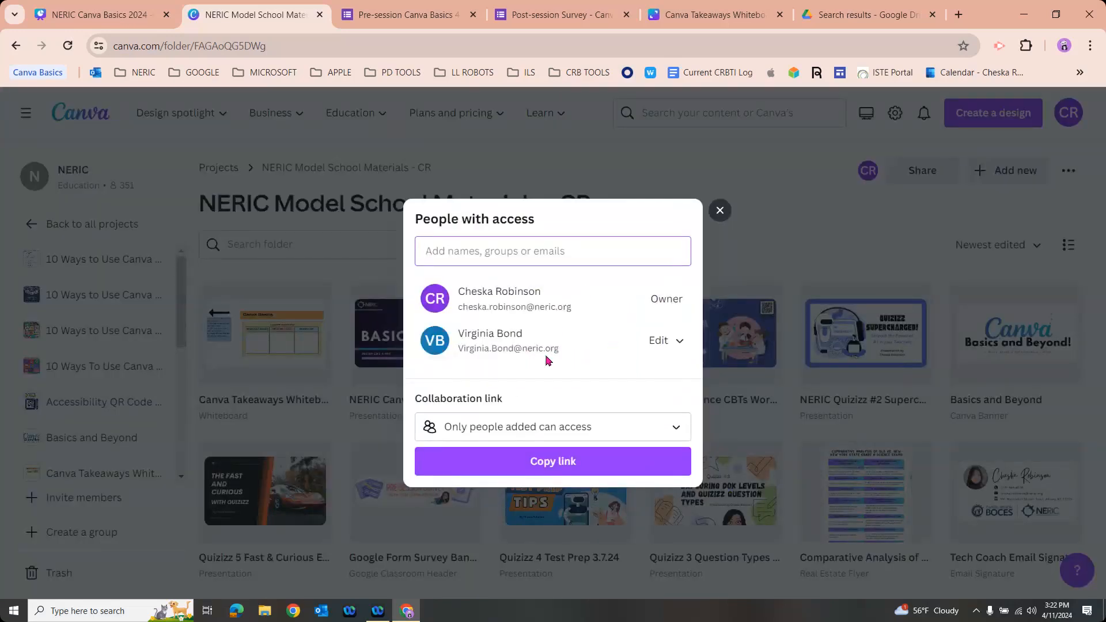
pyautogui.click(675, 426)
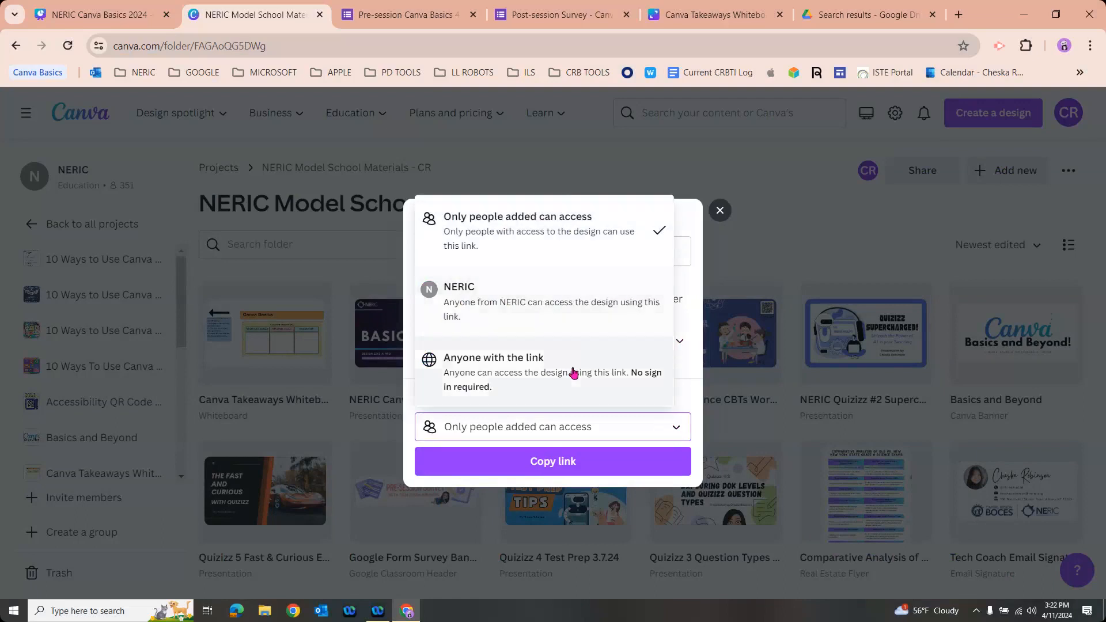
pyautogui.click(693, 293)
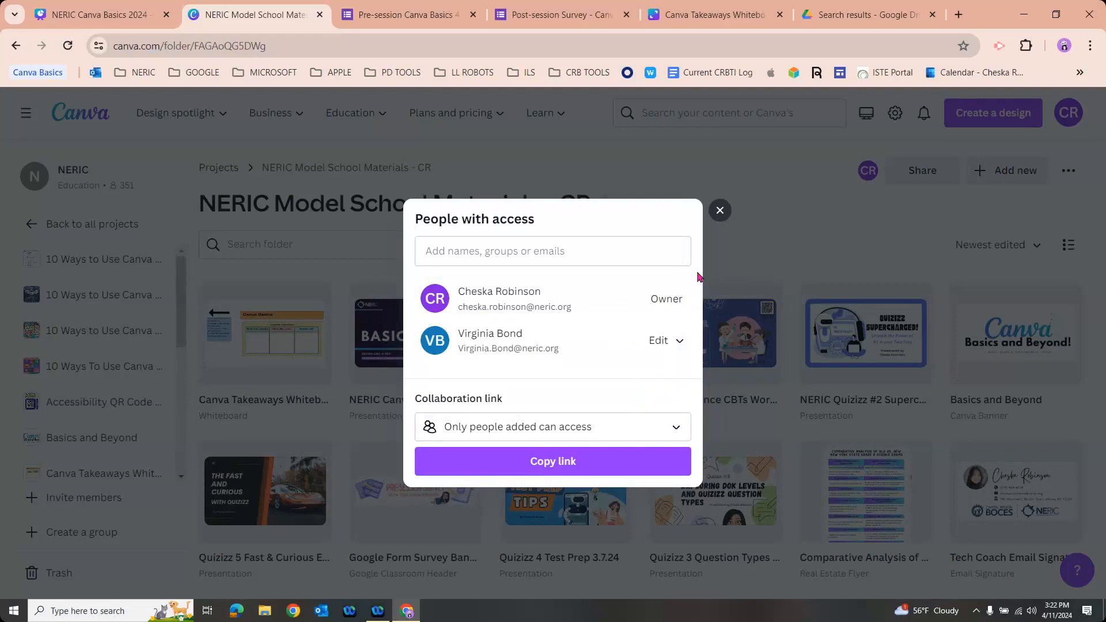
pyautogui.click(720, 211)
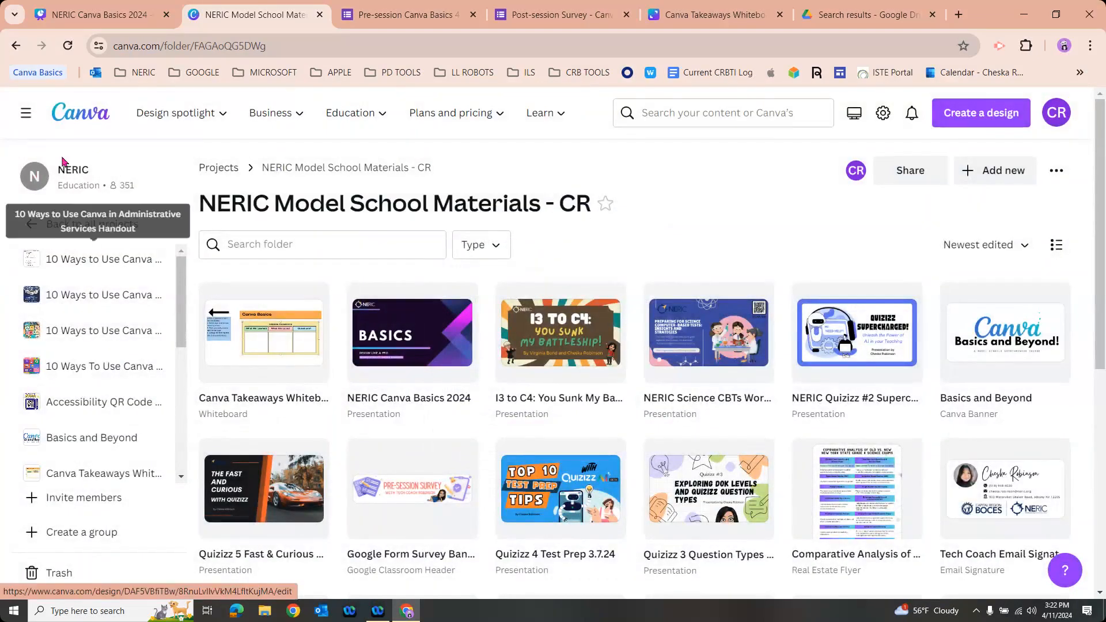
# Step: Return to the home page and open the Education category of the templates library
pyautogui.click(81, 116)
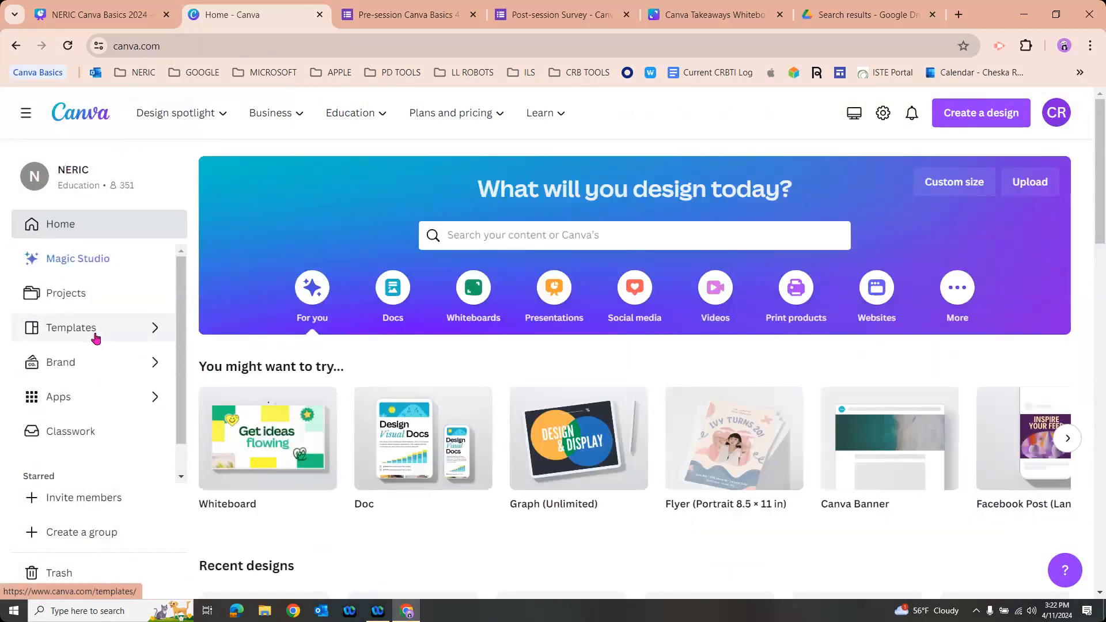
pyautogui.click(96, 336)
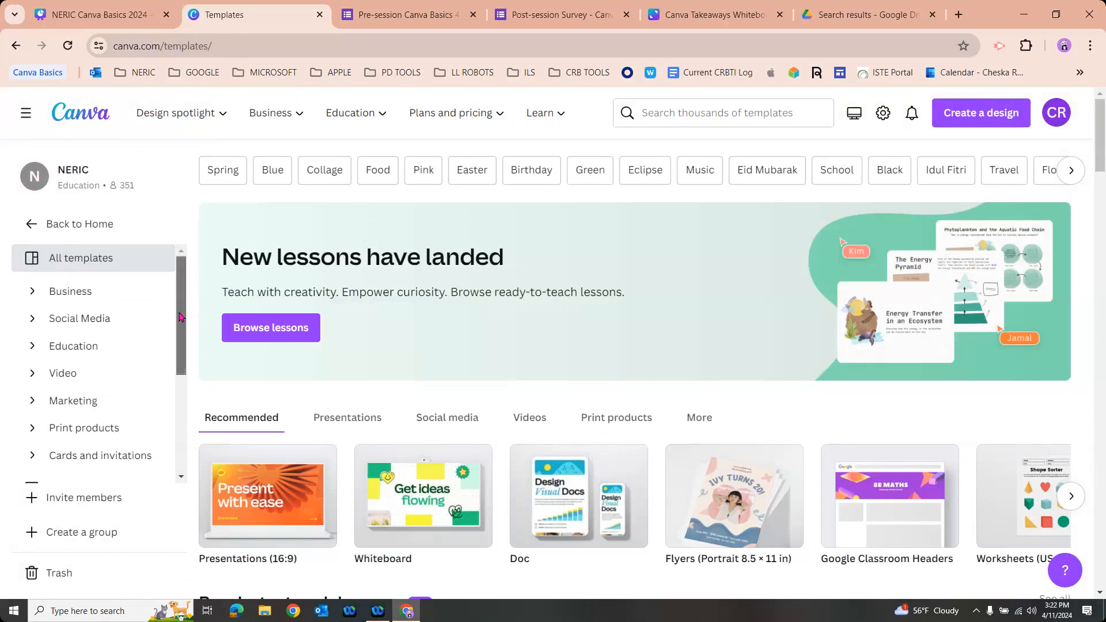
pyautogui.scroll(-1, 144, 315)
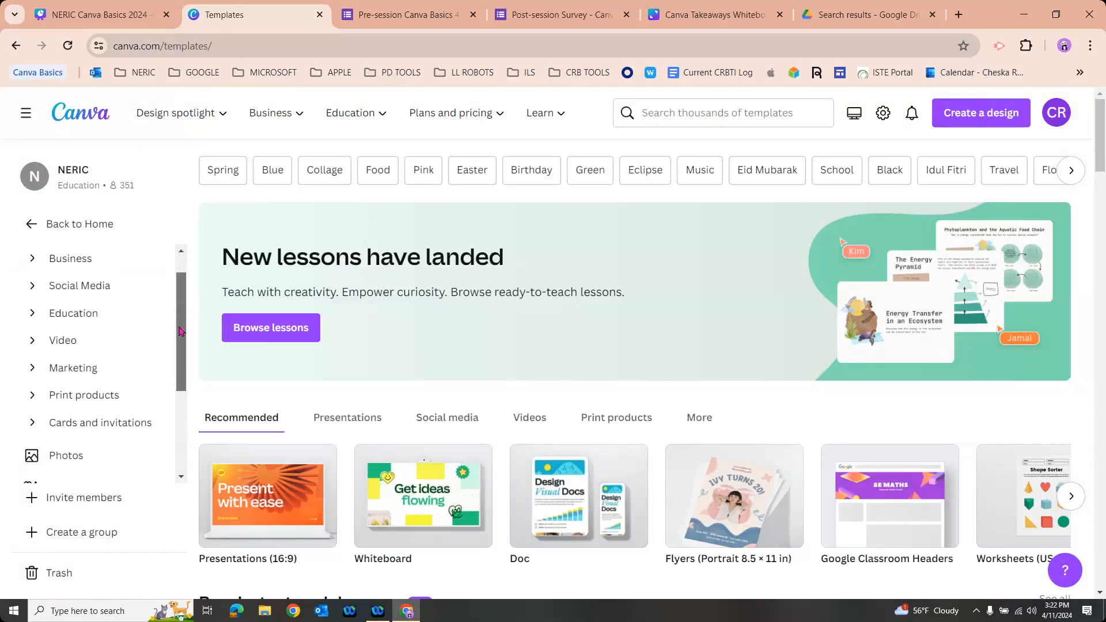
pyautogui.click(95, 319)
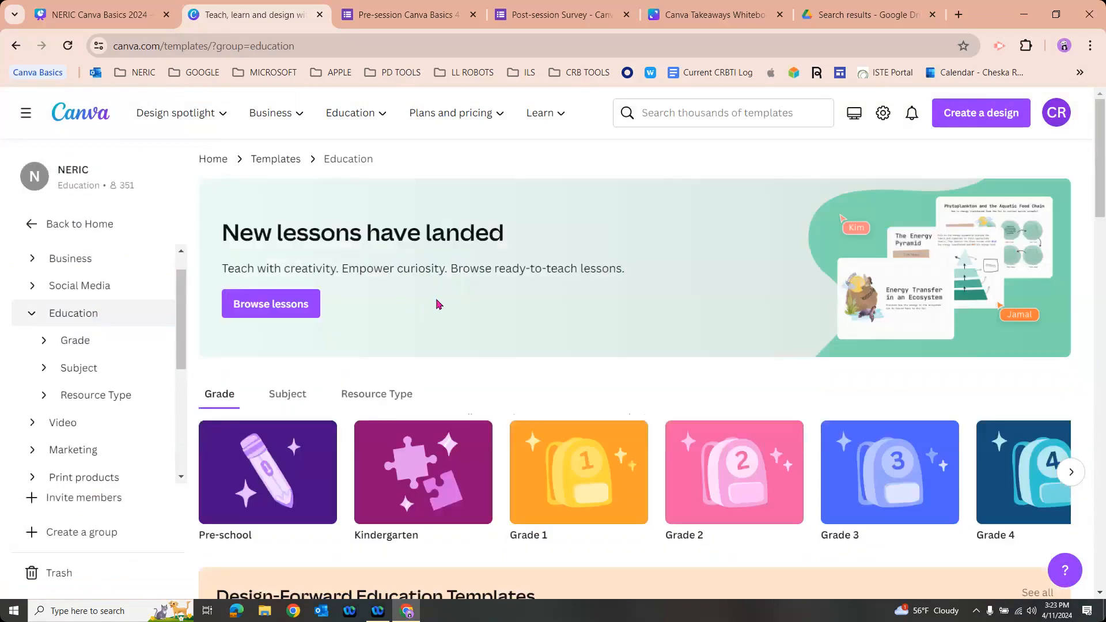
# Step: Review how the education templates are grouped by grade, subject and resource type
pyautogui.scroll(-1, 443, 297)
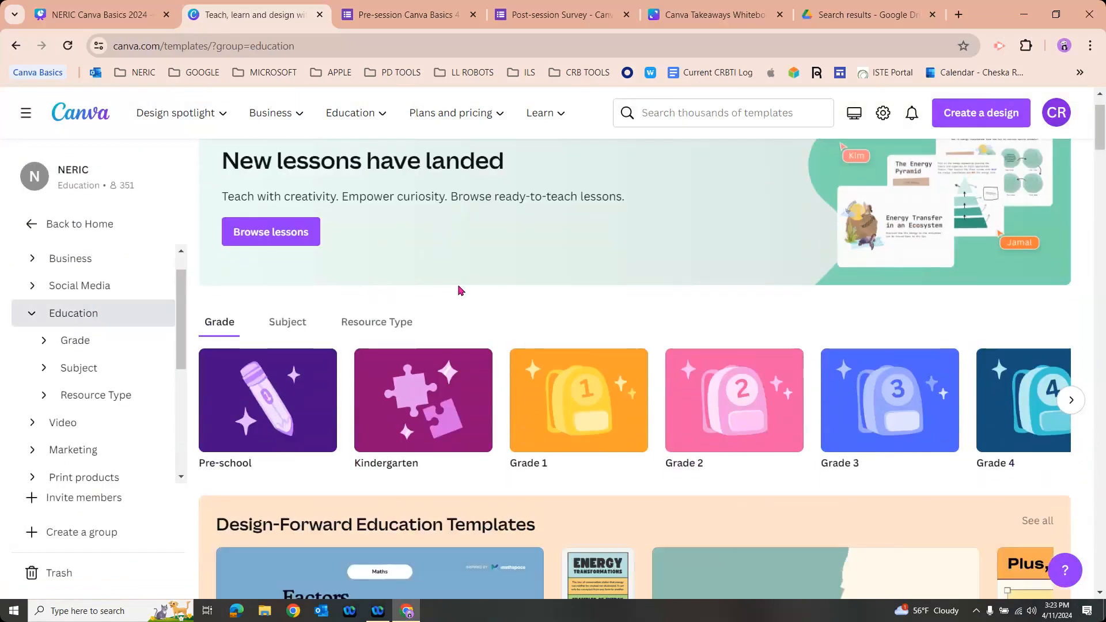
pyautogui.scroll(1, 459, 282)
pyautogui.scroll(-1, 459, 276)
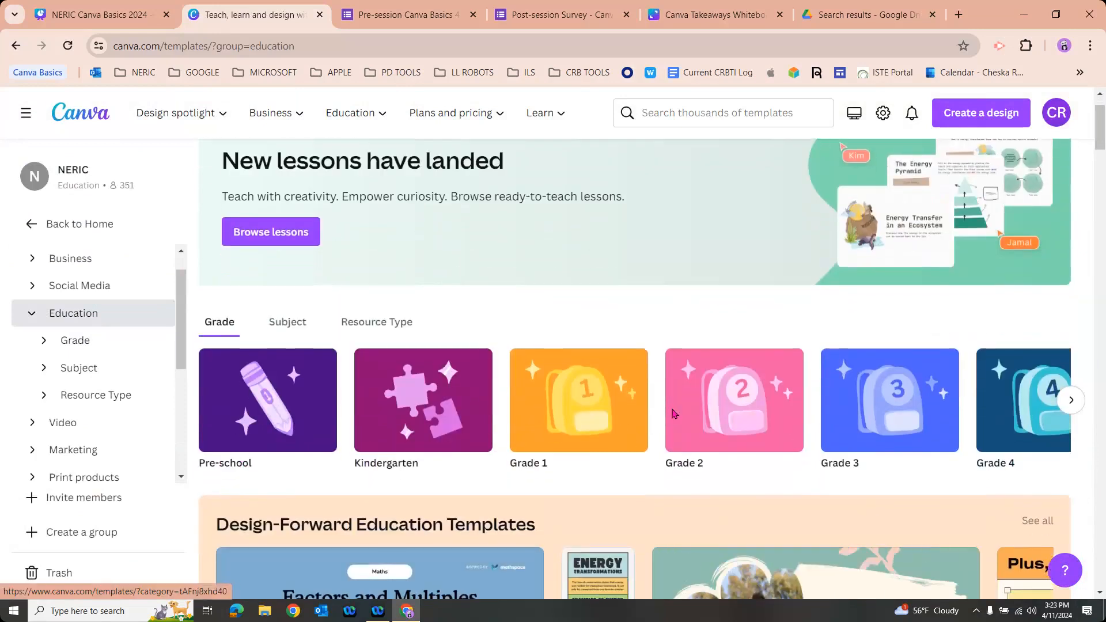
pyautogui.scroll(-1, 847, 425)
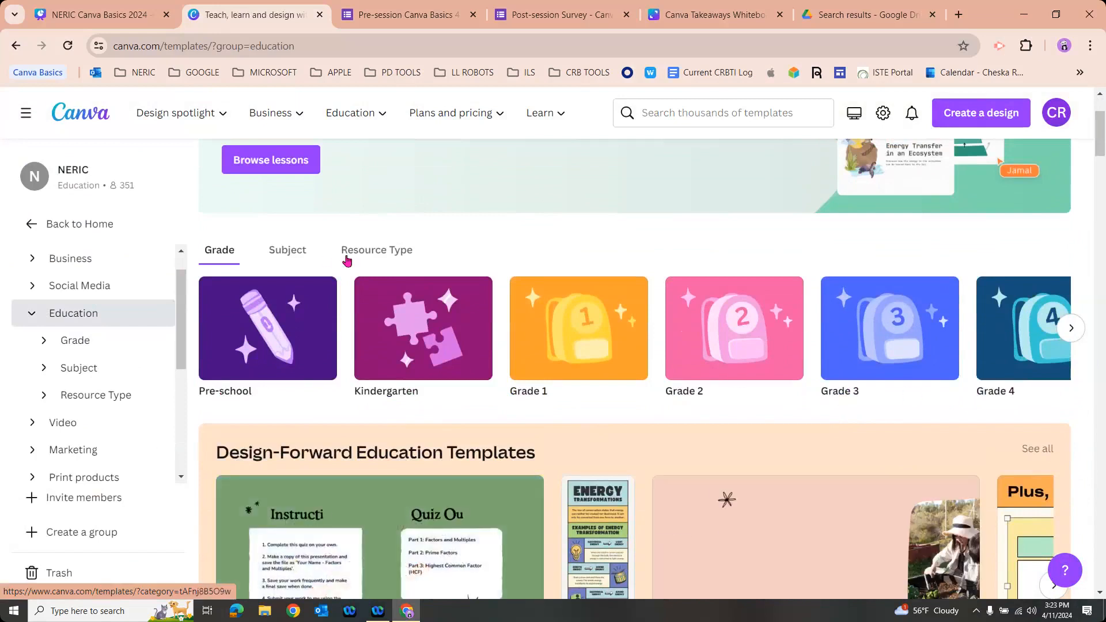
pyautogui.click(300, 253)
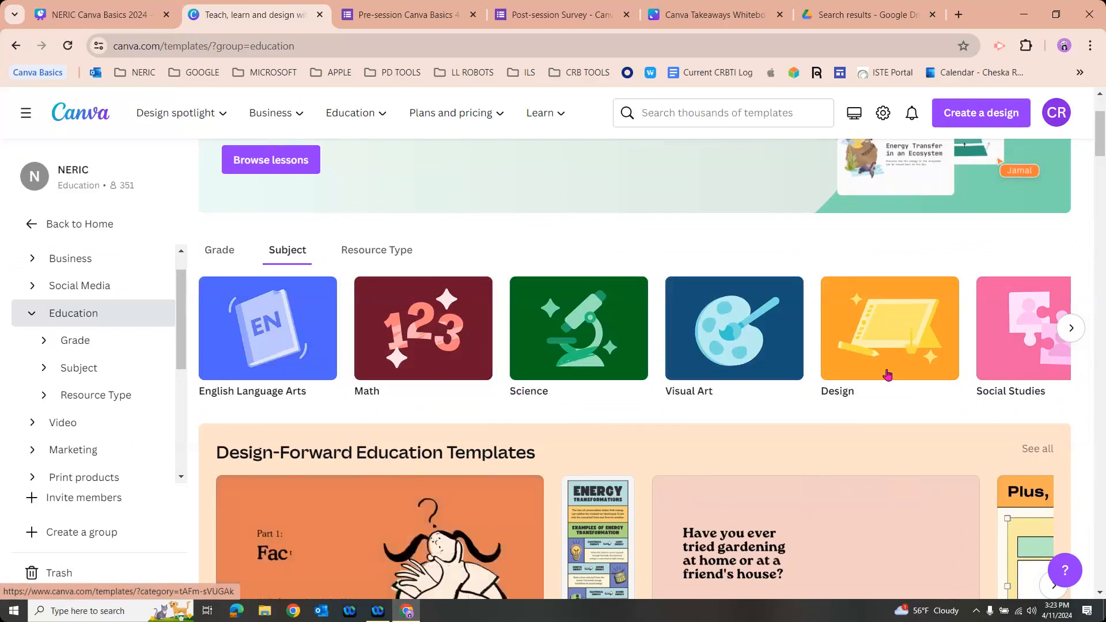
pyautogui.click(389, 251)
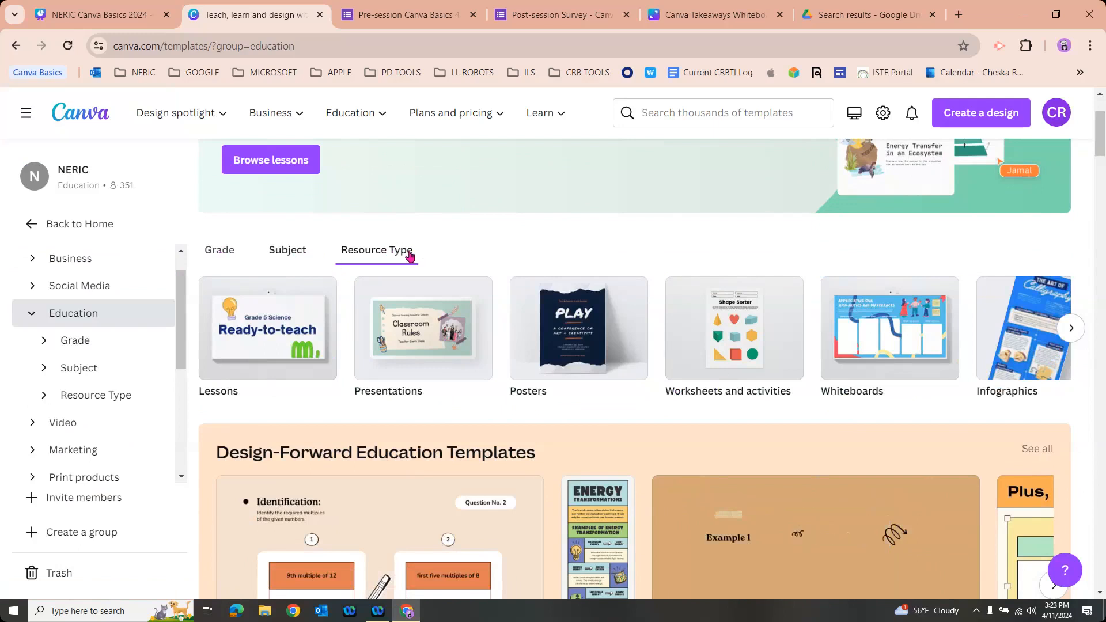
pyautogui.scroll(3, 454, 248)
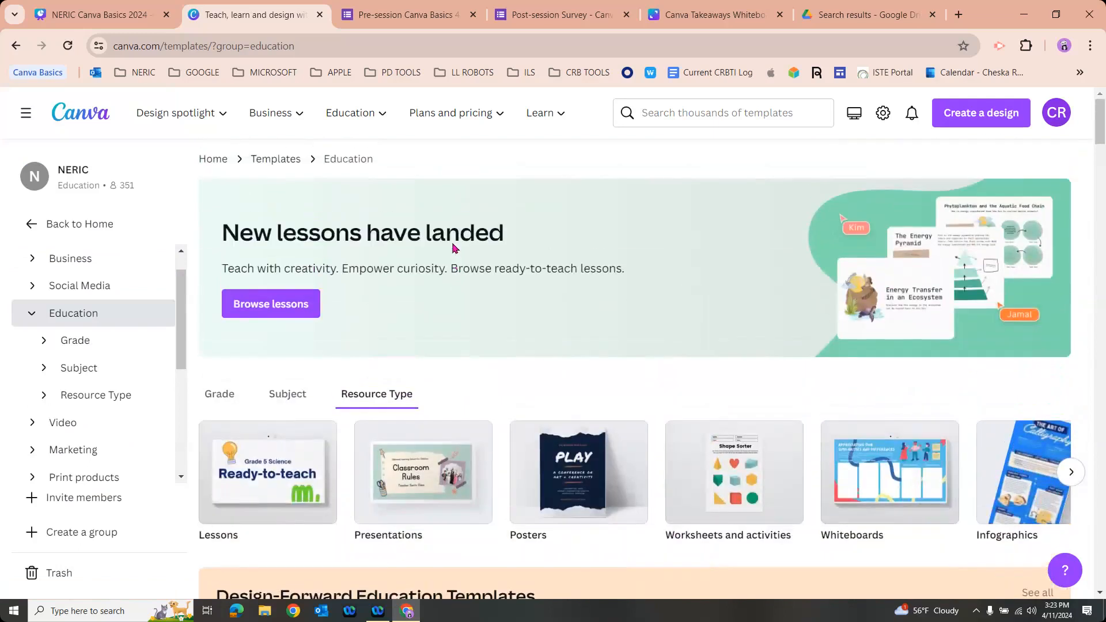
# Step: Look through the Design-Forward Education Templates, the ready-to-teach lessons, the Future skills section and the high quality education templates
pyautogui.scroll(-1, 484, 340)
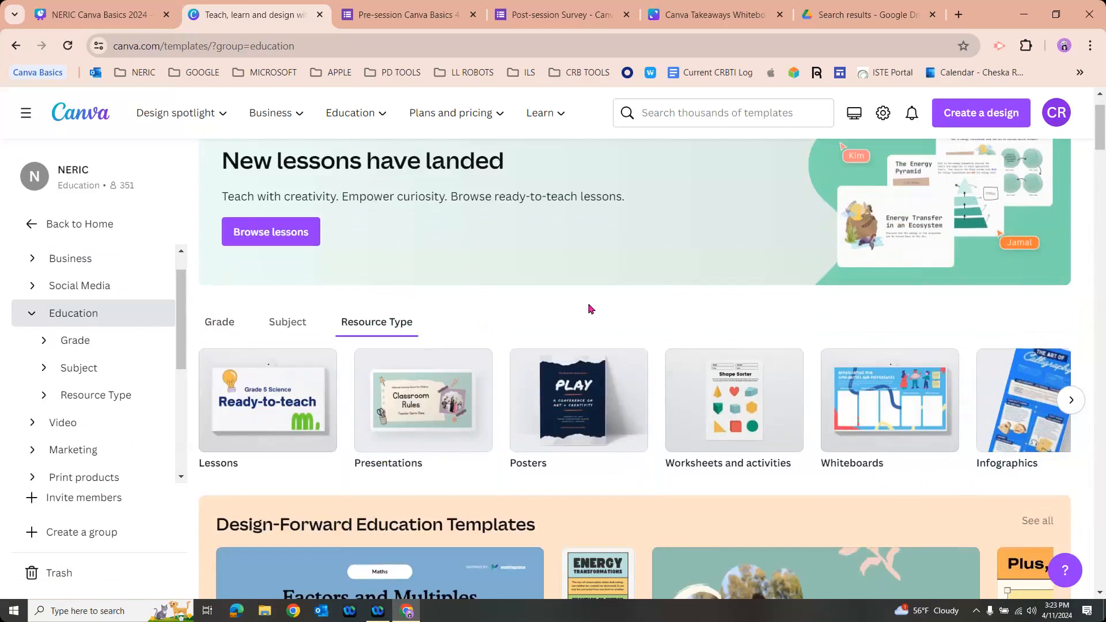
pyautogui.scroll(-4, 588, 309)
pyautogui.scroll(-1, 589, 309)
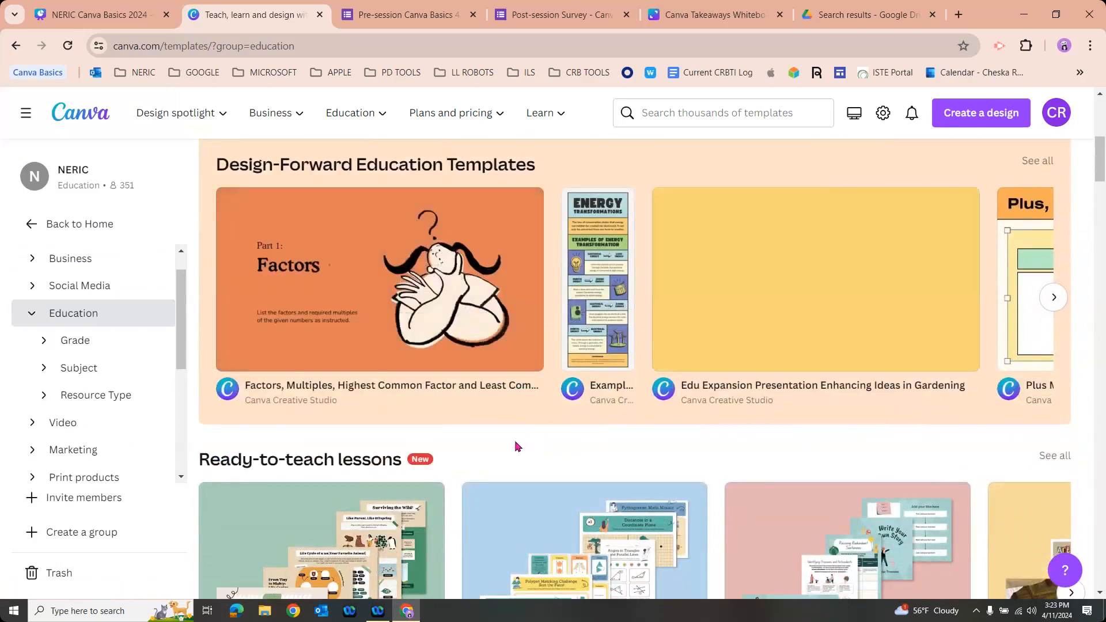
pyautogui.scroll(-1, 519, 447)
pyautogui.scroll(-5, 516, 446)
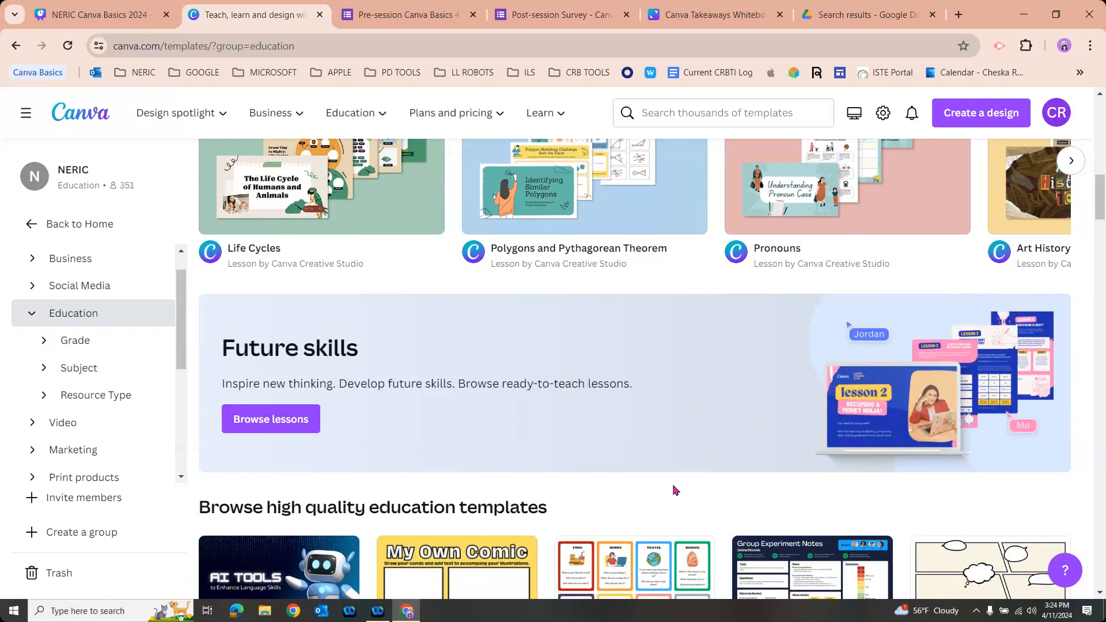
pyautogui.scroll(-2, 663, 414)
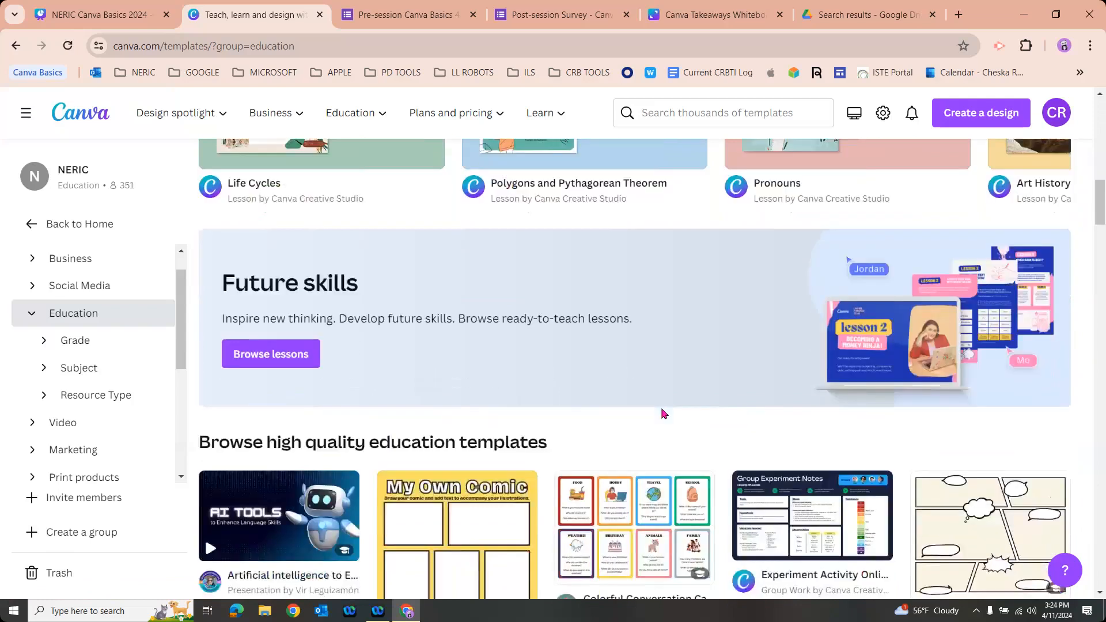
pyautogui.scroll(-1, 624, 280)
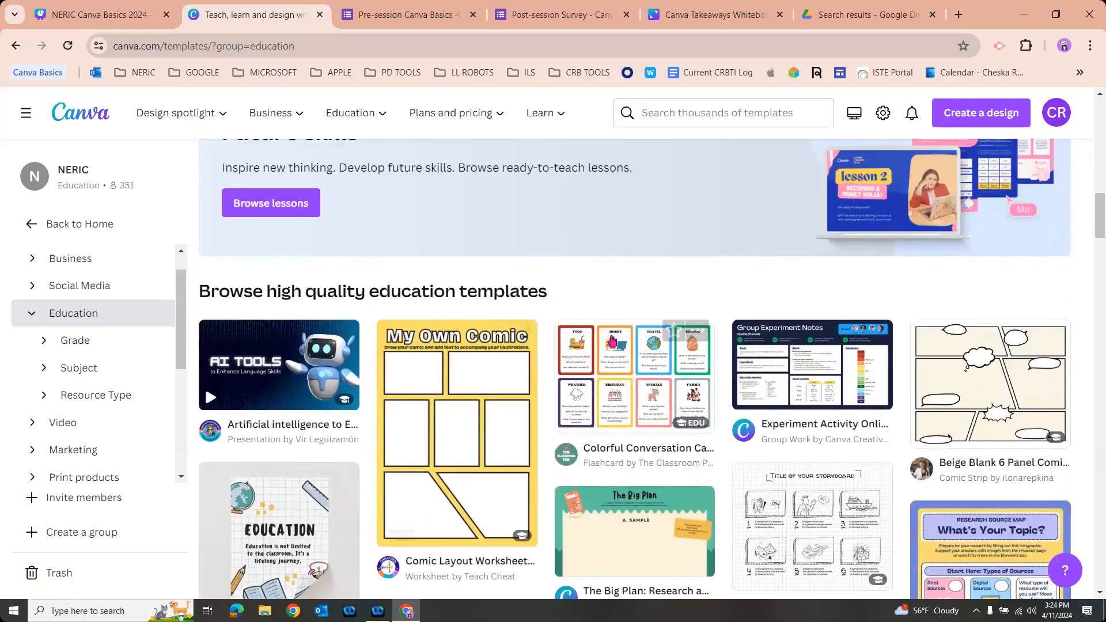
pyautogui.scroll(-1, 573, 388)
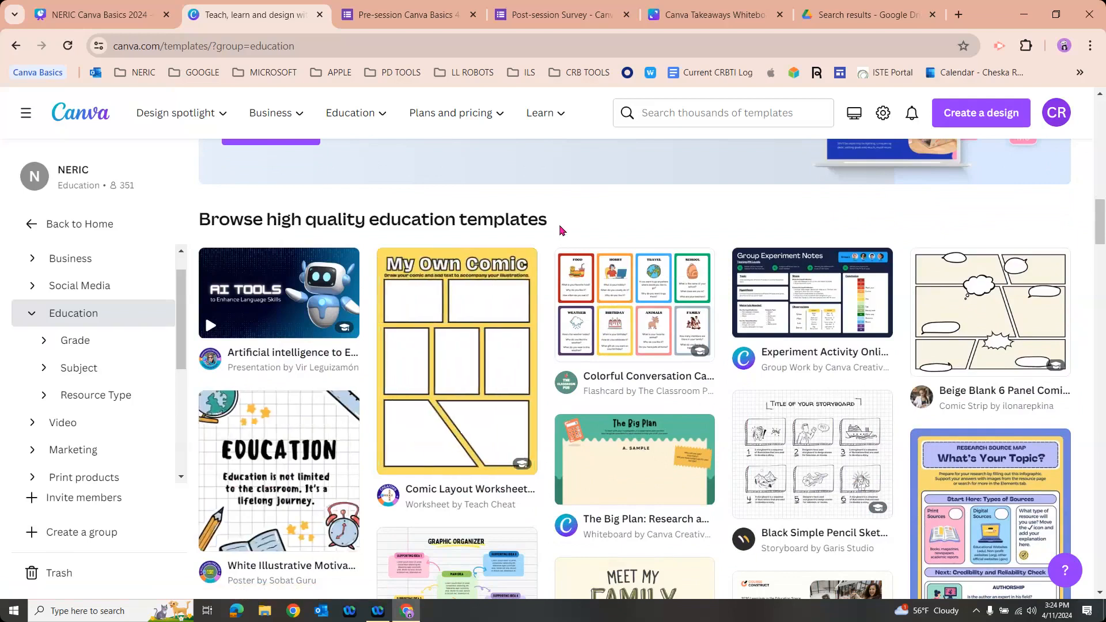
pyautogui.scroll(-1, 542, 470)
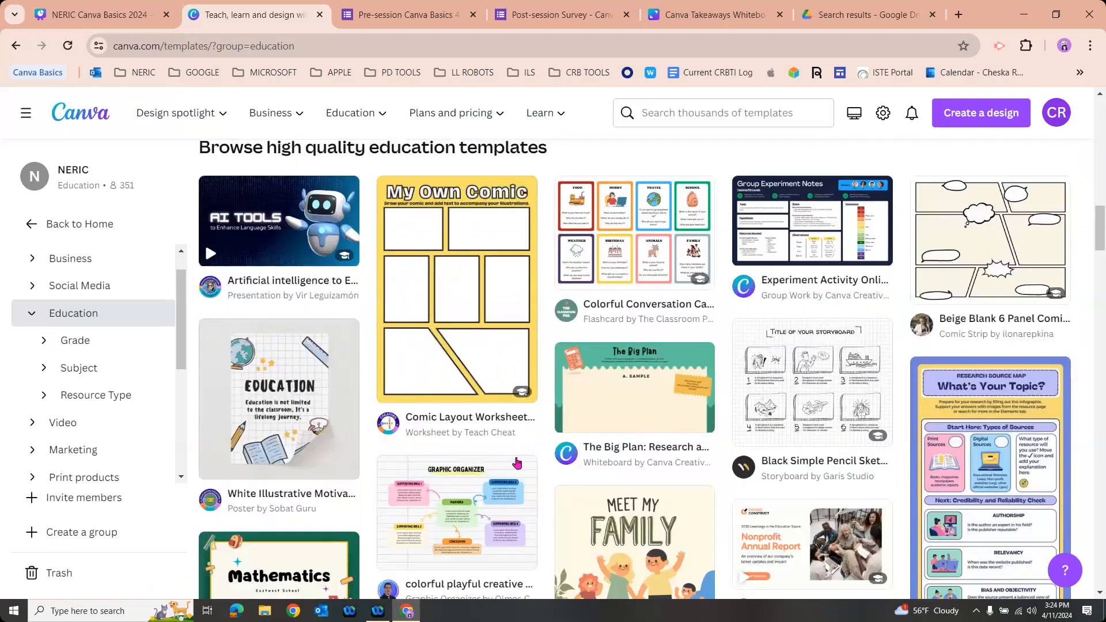
pyautogui.scroll(-2, 905, 460)
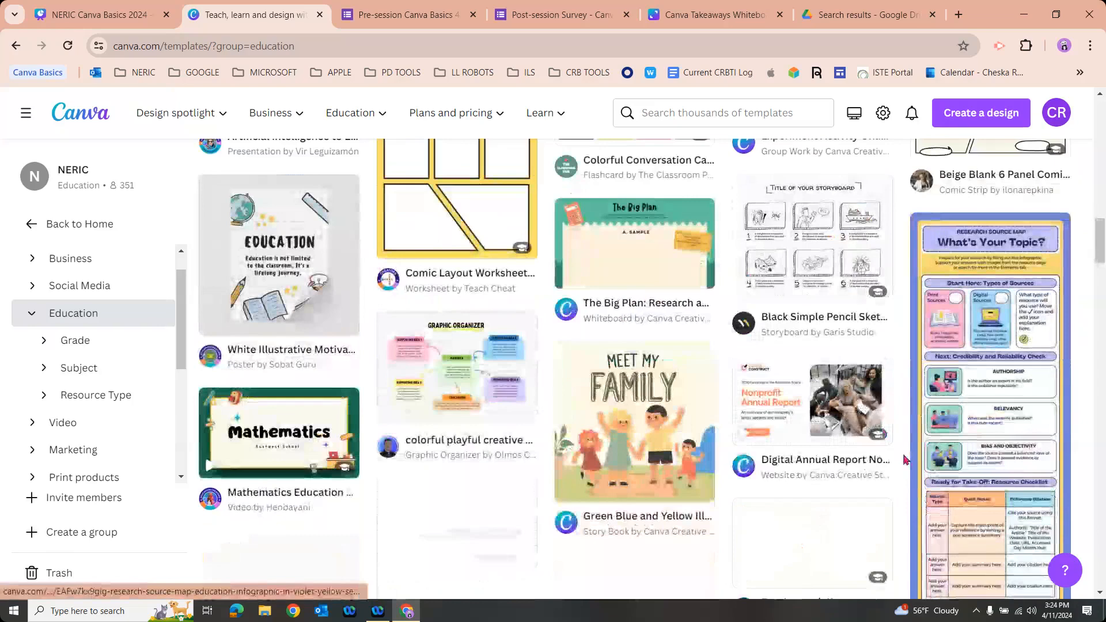
pyautogui.scroll(-1, 905, 459)
# Step: Open the Kindergarten templates from the education grade categories and browse the available designs
pyautogui.moveTo(1102, 257); pyautogui.dragTo(1102, 150)
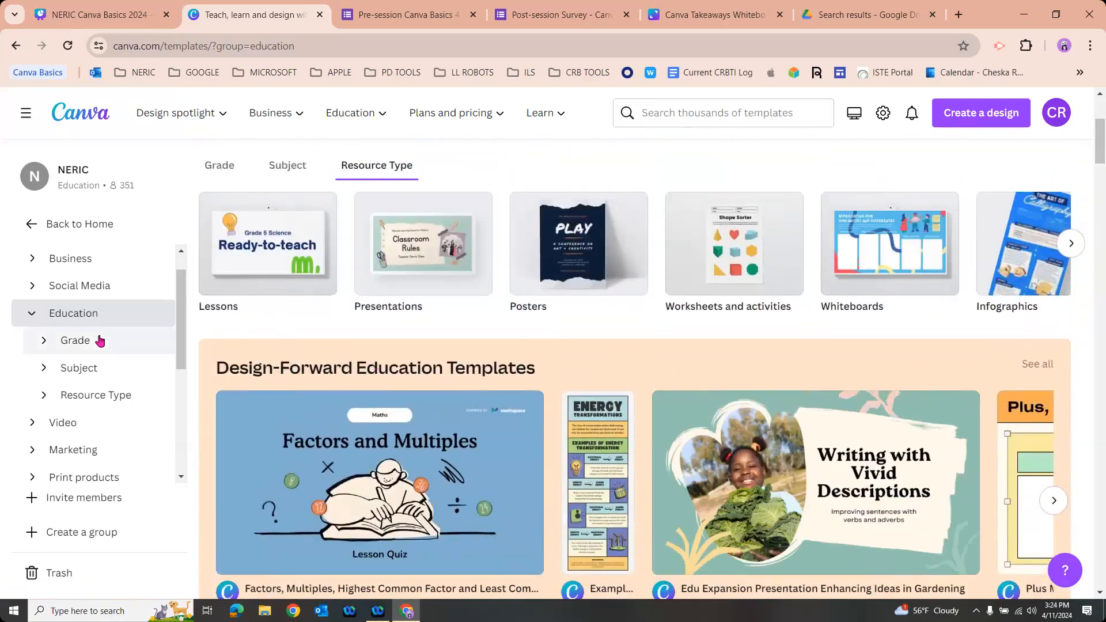
pyautogui.scroll(3, 432, 305)
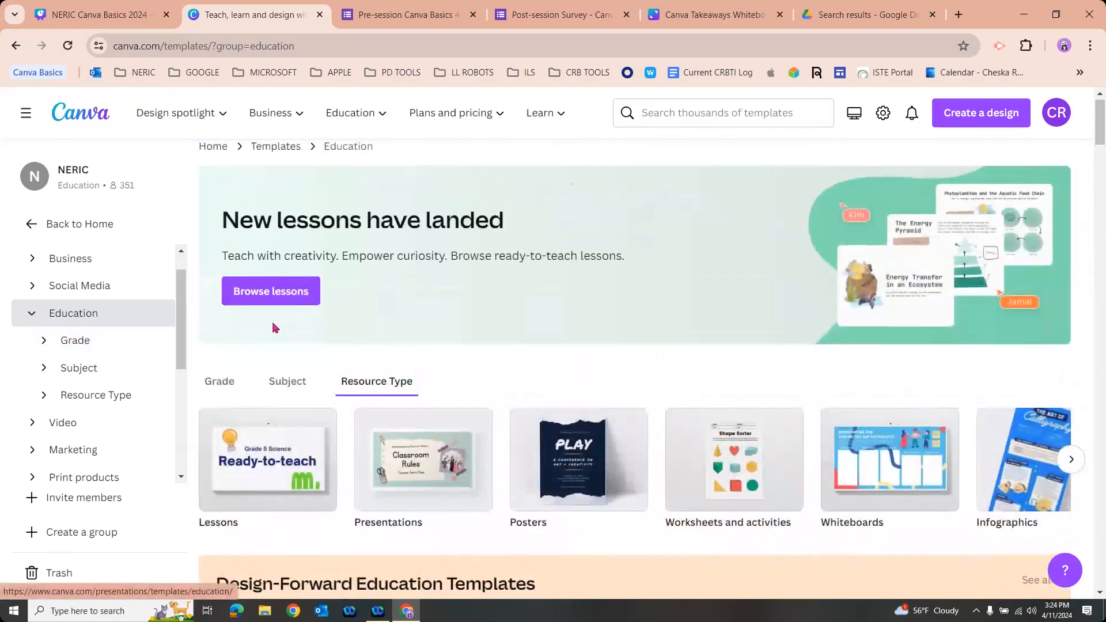
pyautogui.click(224, 382)
pyautogui.scroll(-1, 404, 322)
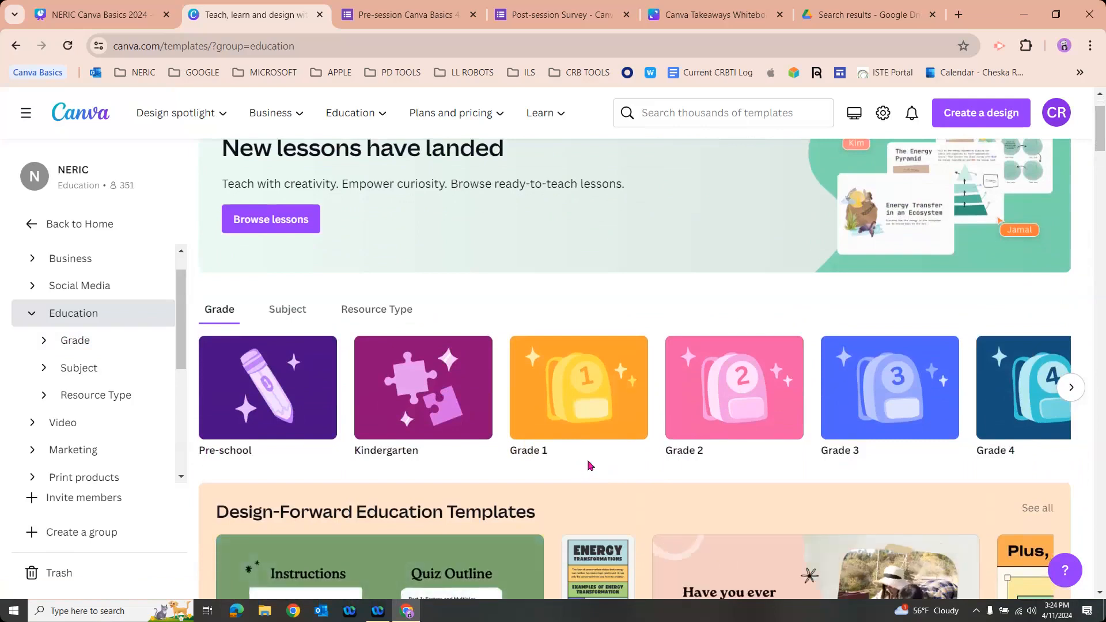
pyautogui.click(408, 420)
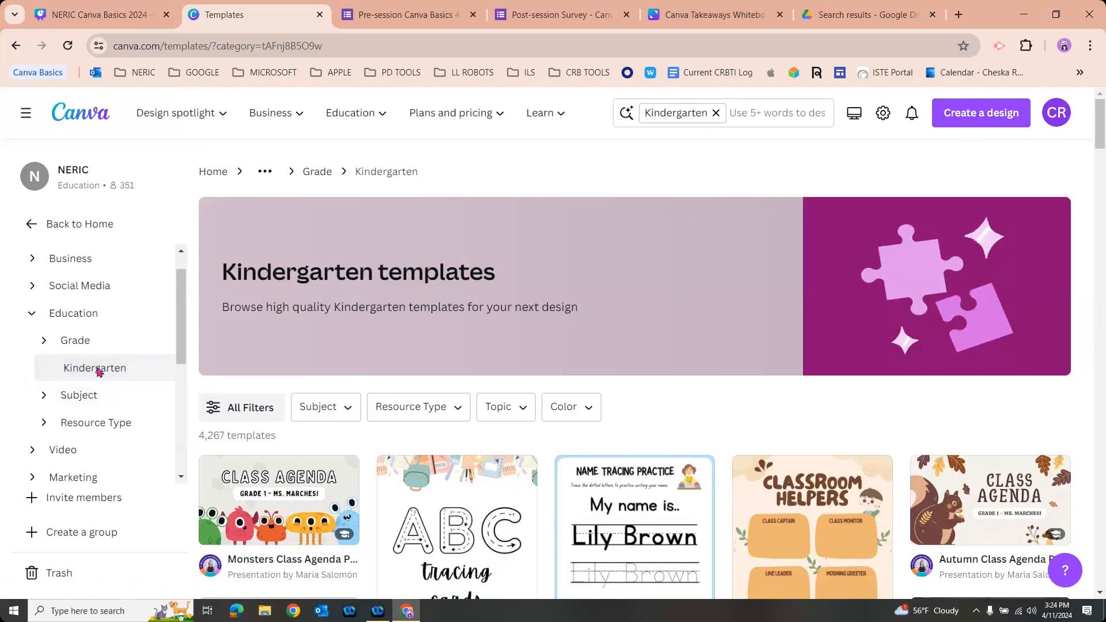
pyautogui.scroll(-2, 654, 311)
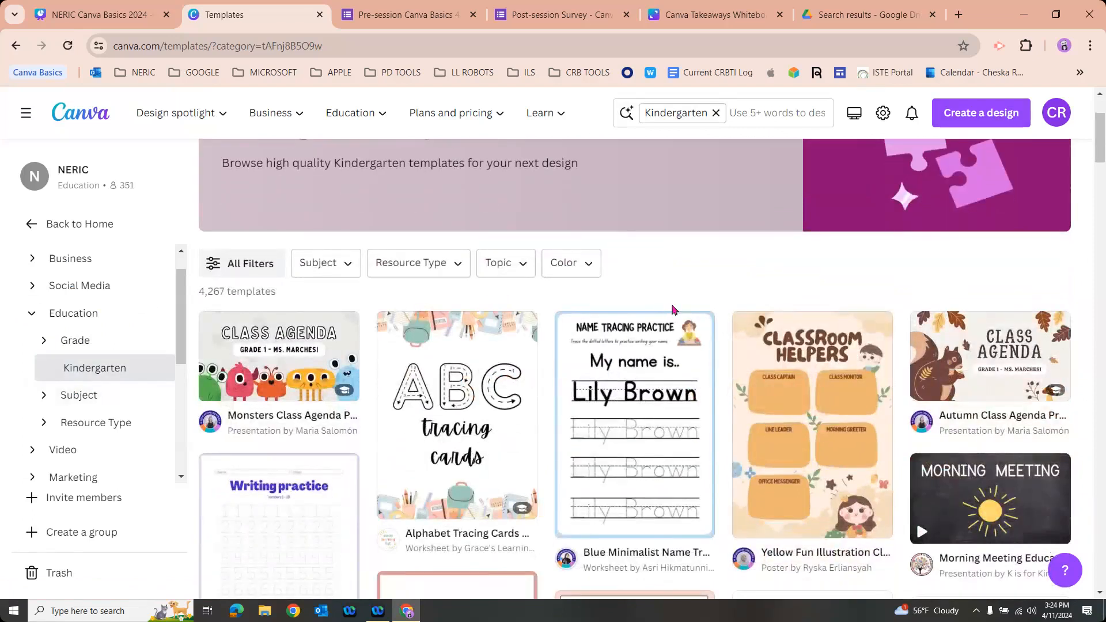
pyautogui.scroll(-1, 670, 231)
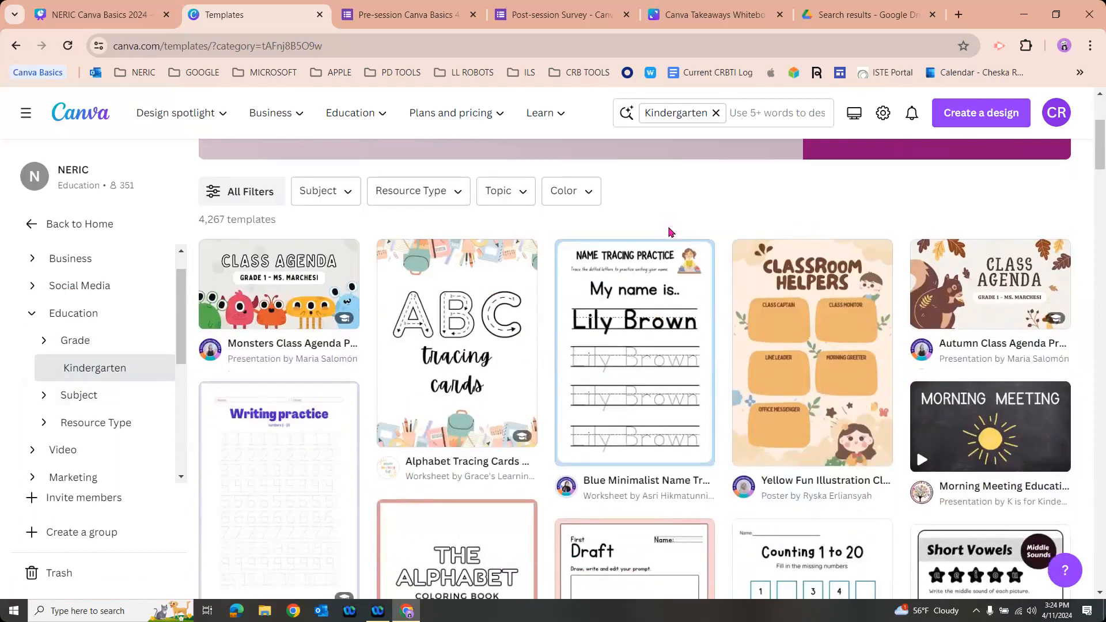
pyautogui.scroll(-2, 671, 236)
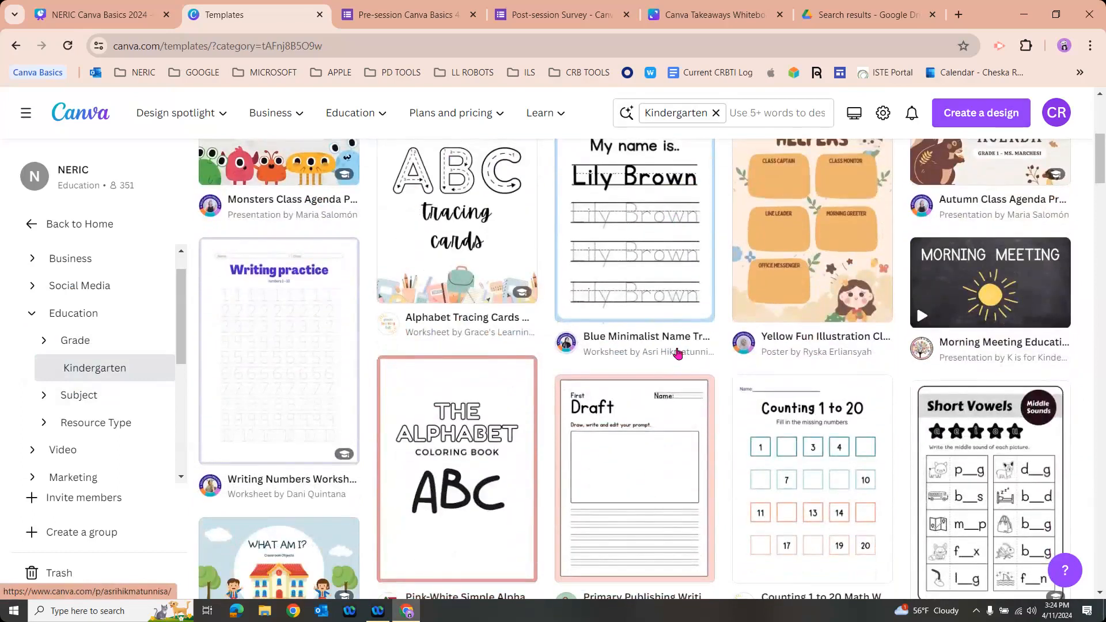
pyautogui.scroll(-2, 677, 353)
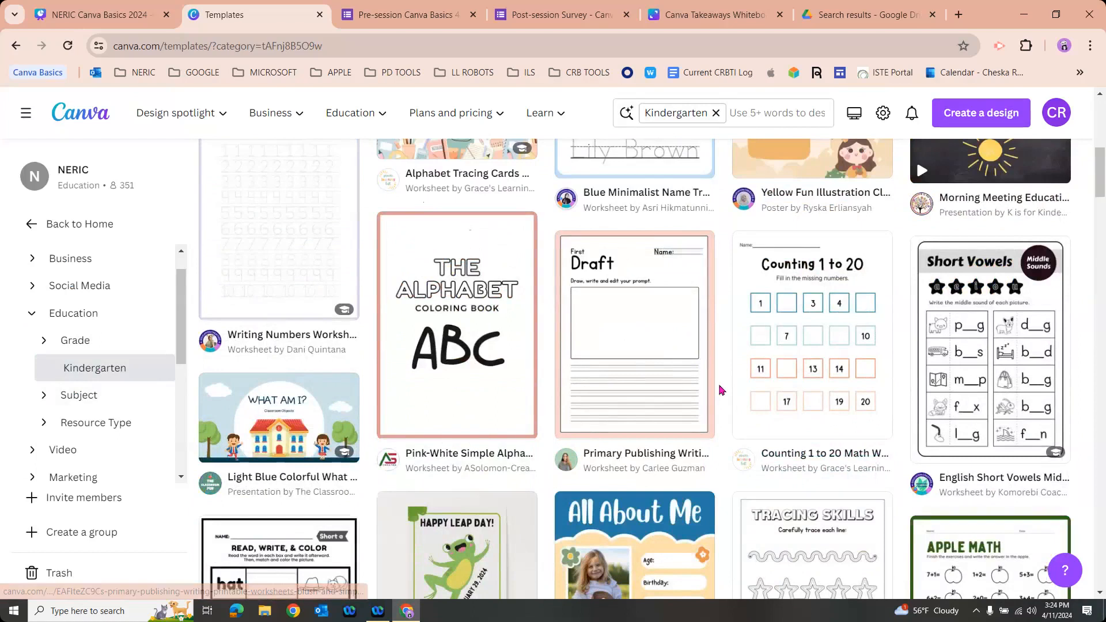
# Step: Star the All About Me Worksheet among the Kindergarten templates
pyautogui.scroll(-1, 720, 389)
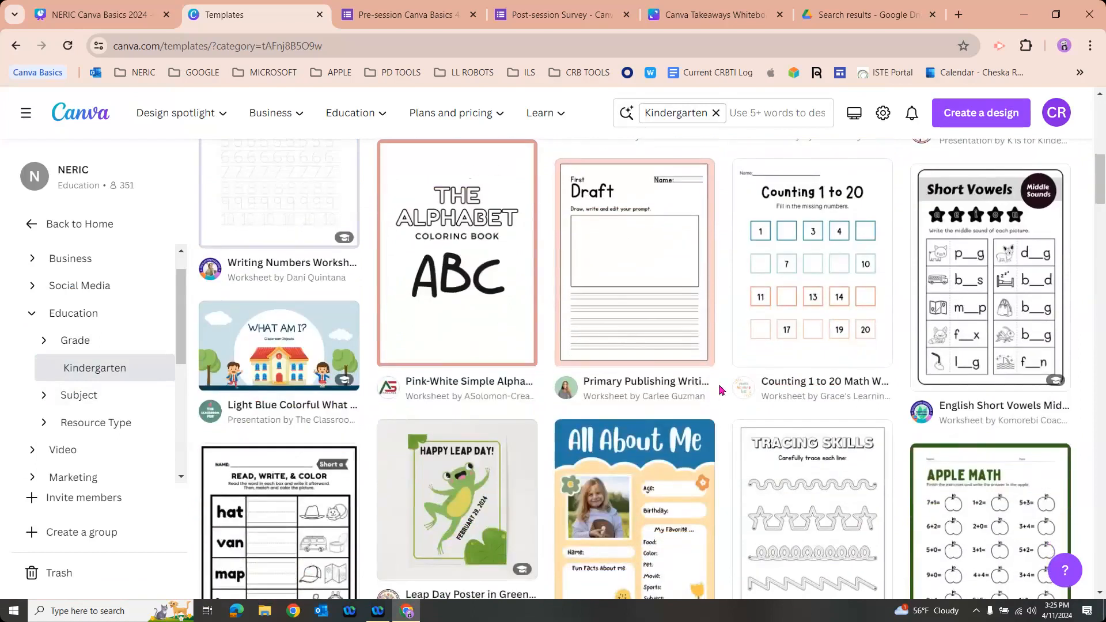
pyautogui.scroll(-2, 720, 390)
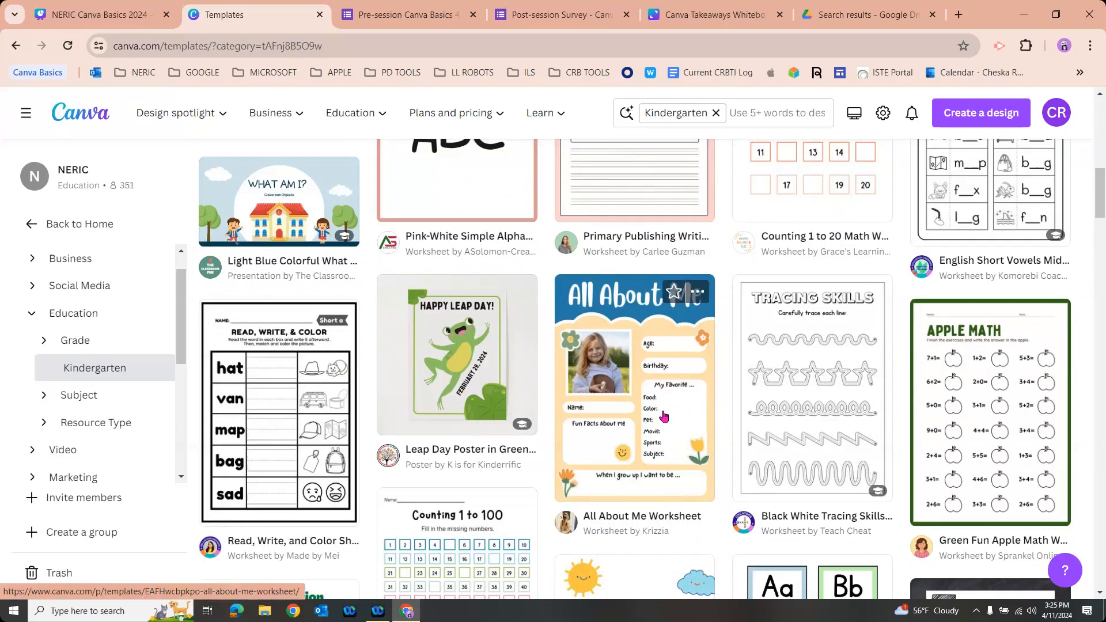
pyautogui.click(675, 297)
# Step: Return to the home page, open the Starred folder and check the All About Me Worksheet's details
pyautogui.click(24, 226)
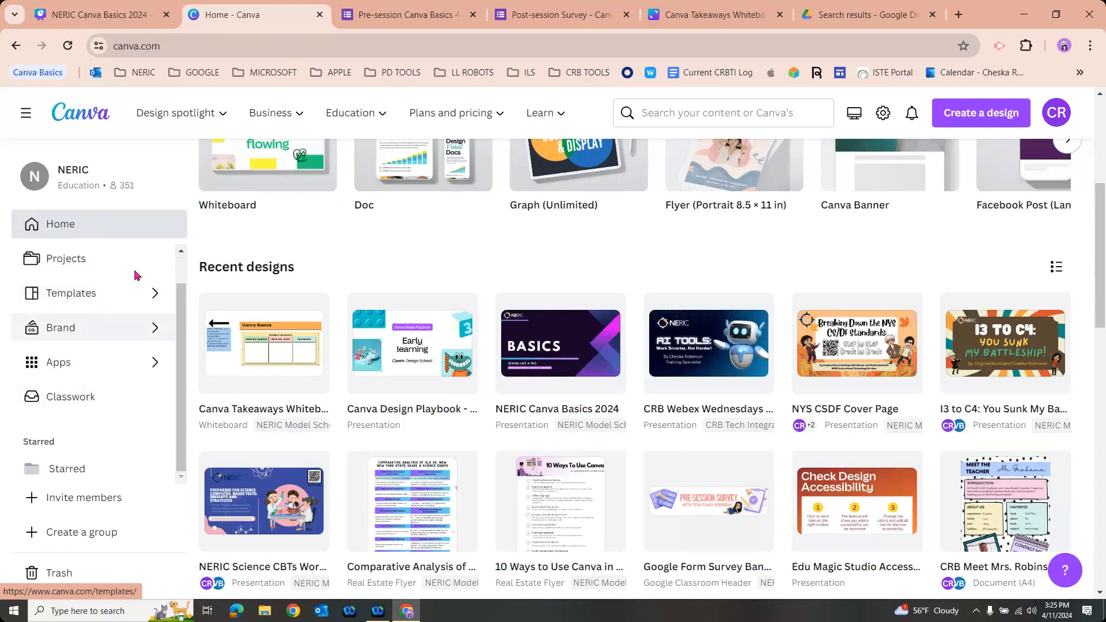
pyautogui.click(95, 478)
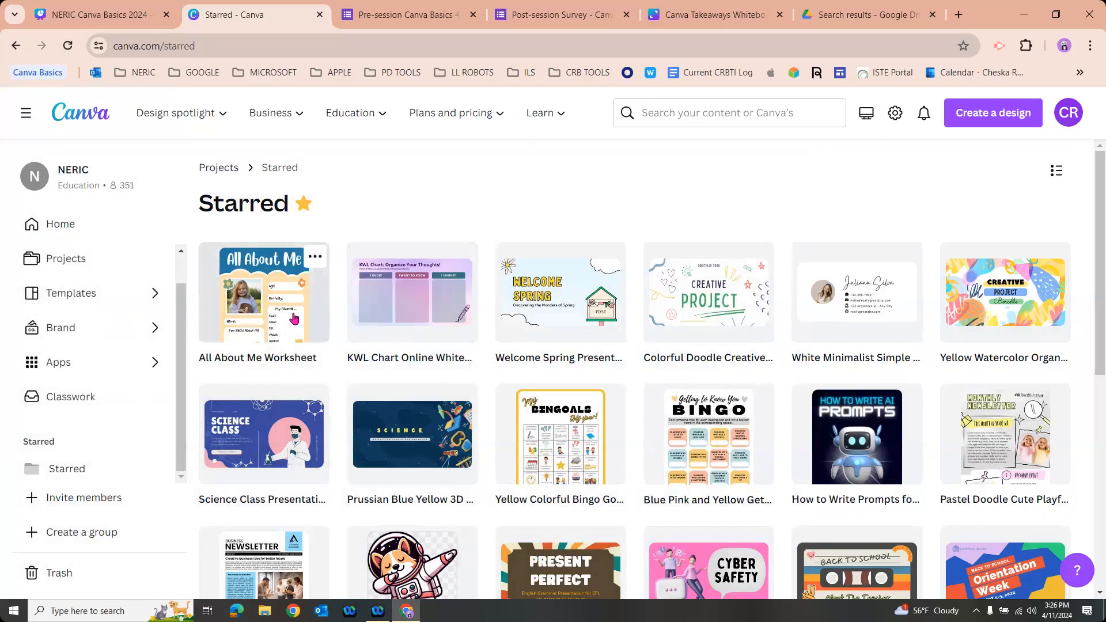
pyautogui.click(313, 268)
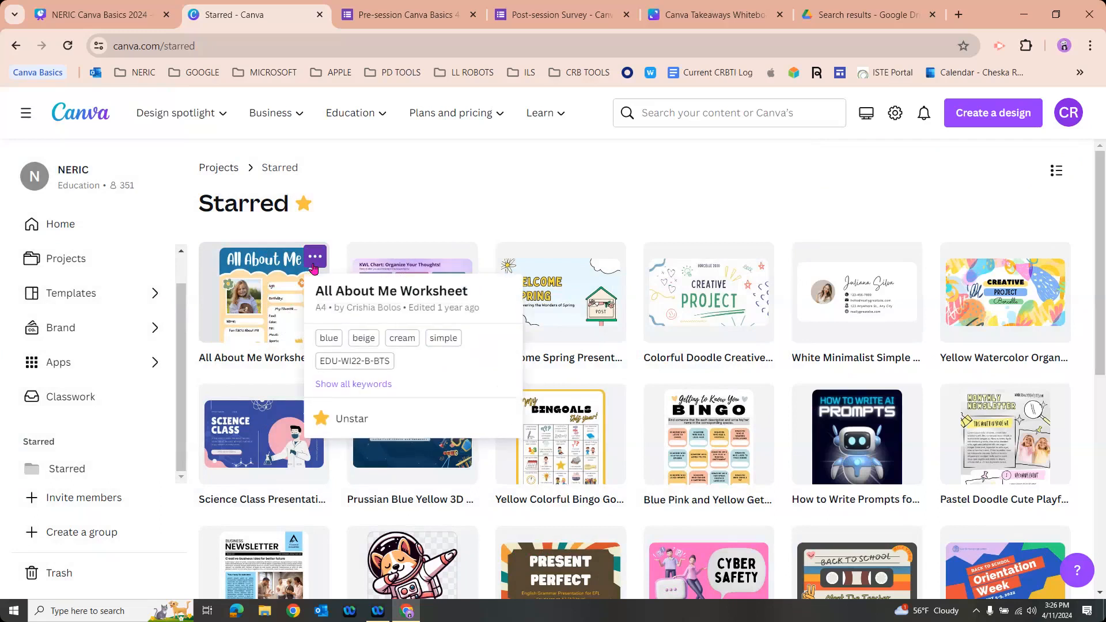
pyautogui.click(263, 285)
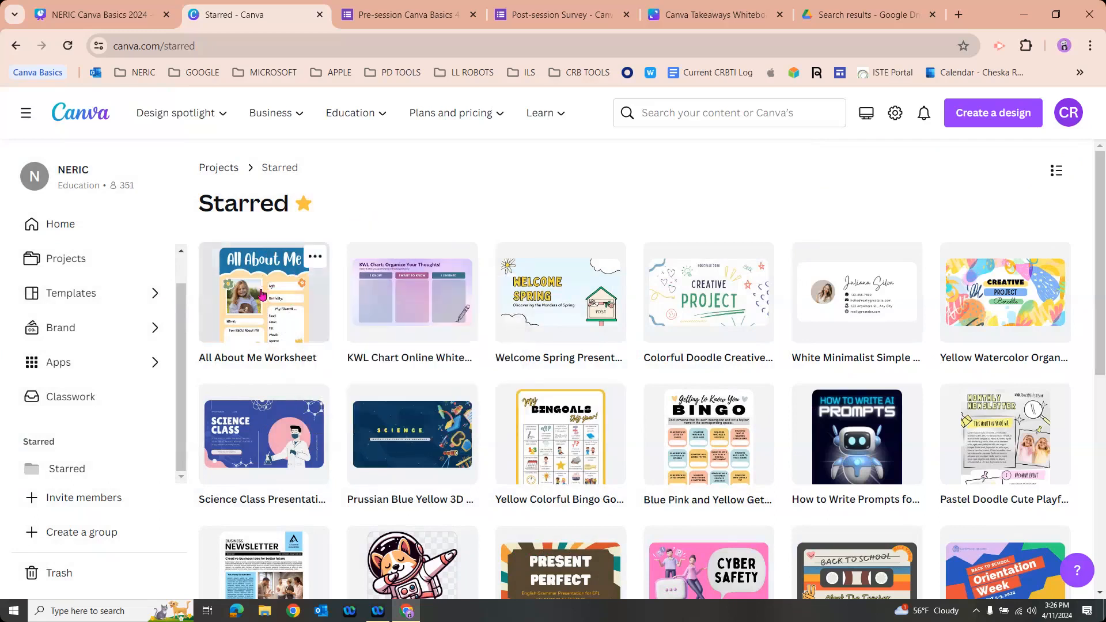
# Step: Create a new design from the starred All About Me Worksheet template and collapse the suggested templates beside the canvas
pyautogui.click(265, 289)
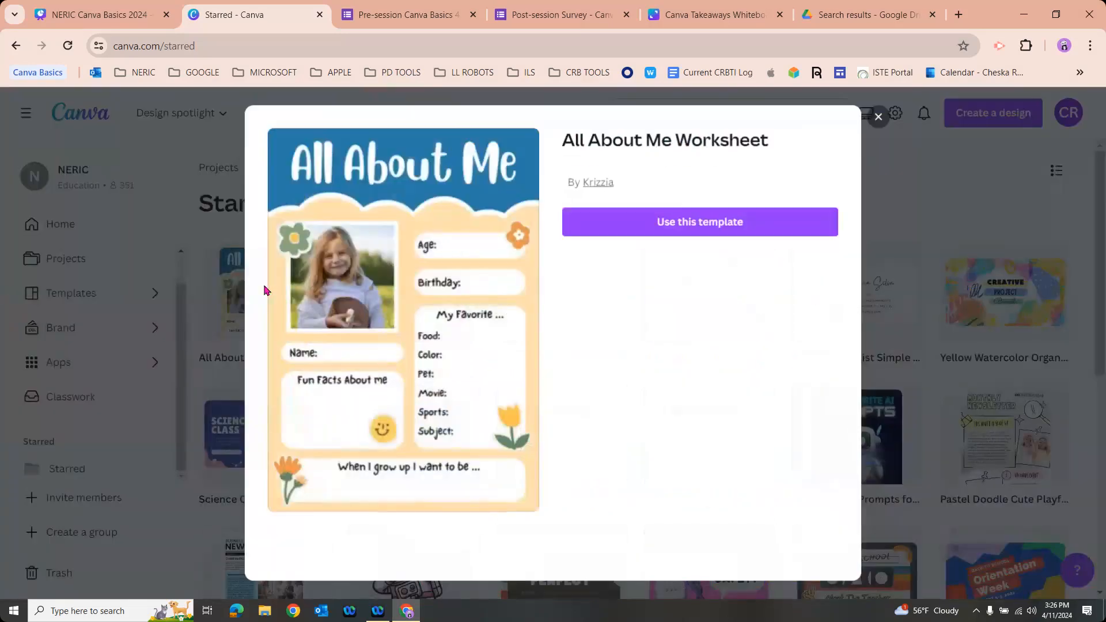
pyautogui.click(663, 231)
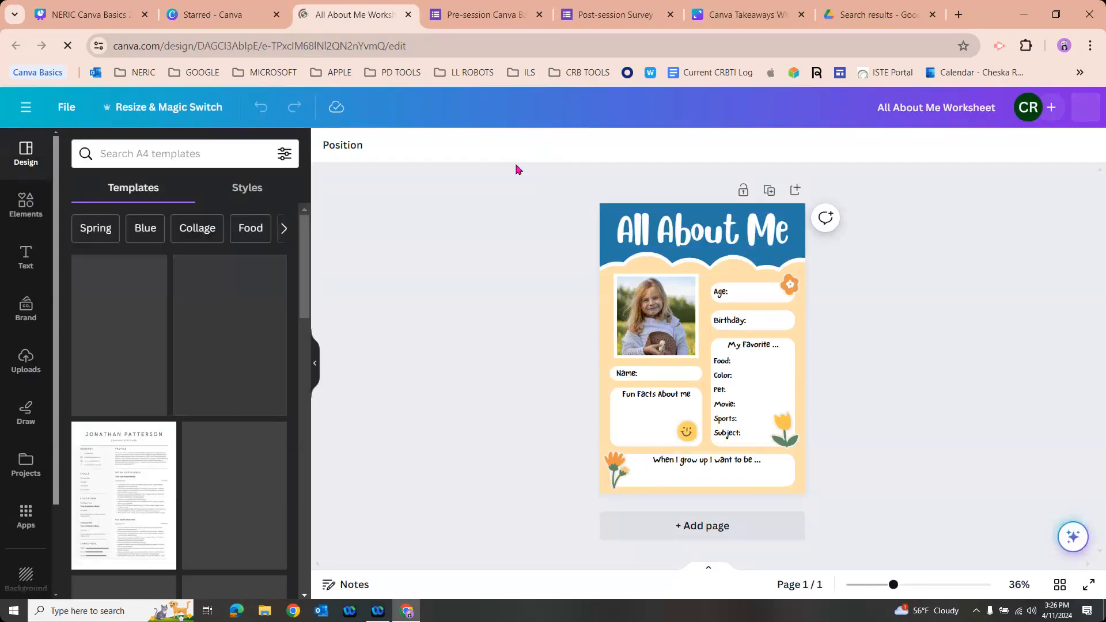
pyautogui.click(316, 369)
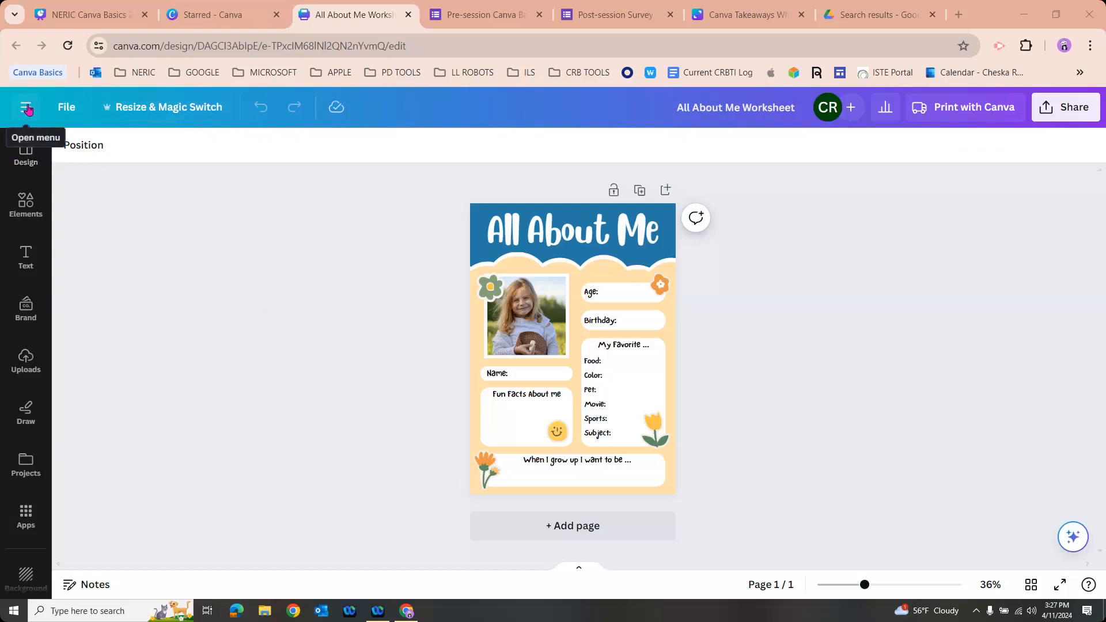
# Step: Review the file options of the worksheet and the two places where its title can be edited, leaving the title as is
pyautogui.click(65, 116)
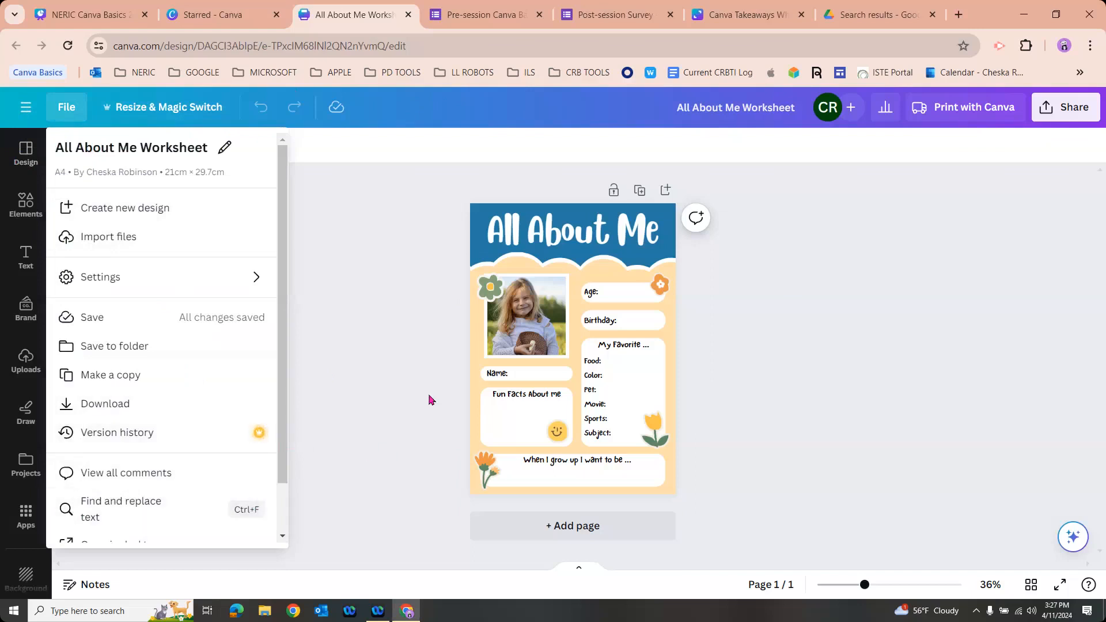
pyautogui.click(374, 302)
pyautogui.click(67, 114)
pyautogui.click(95, 145)
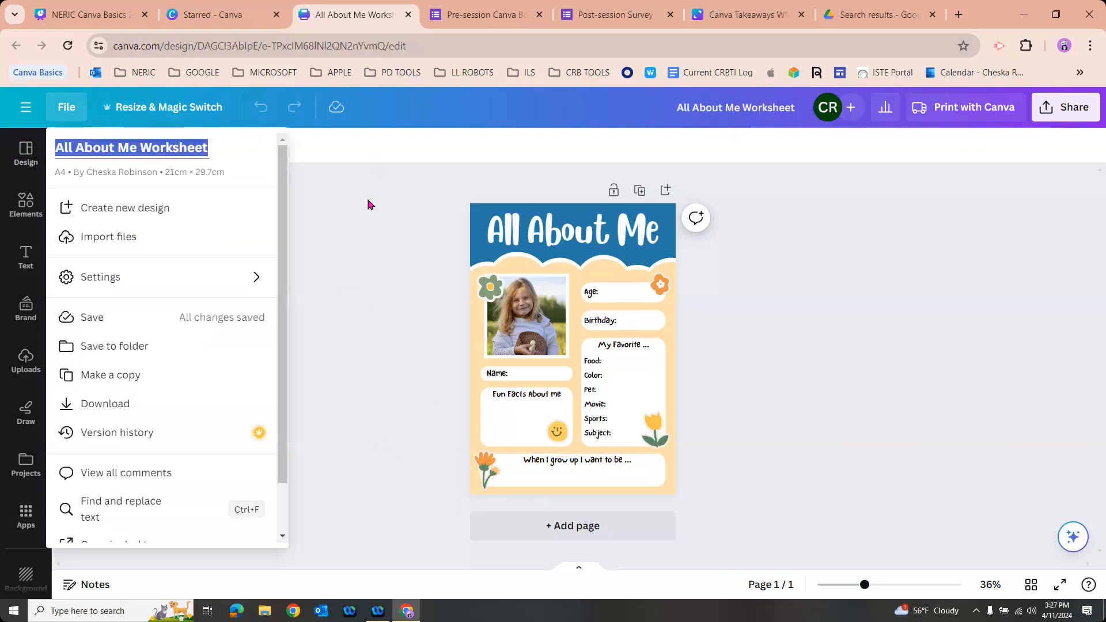
pyautogui.click(373, 224)
pyautogui.tripleClick(692, 109)
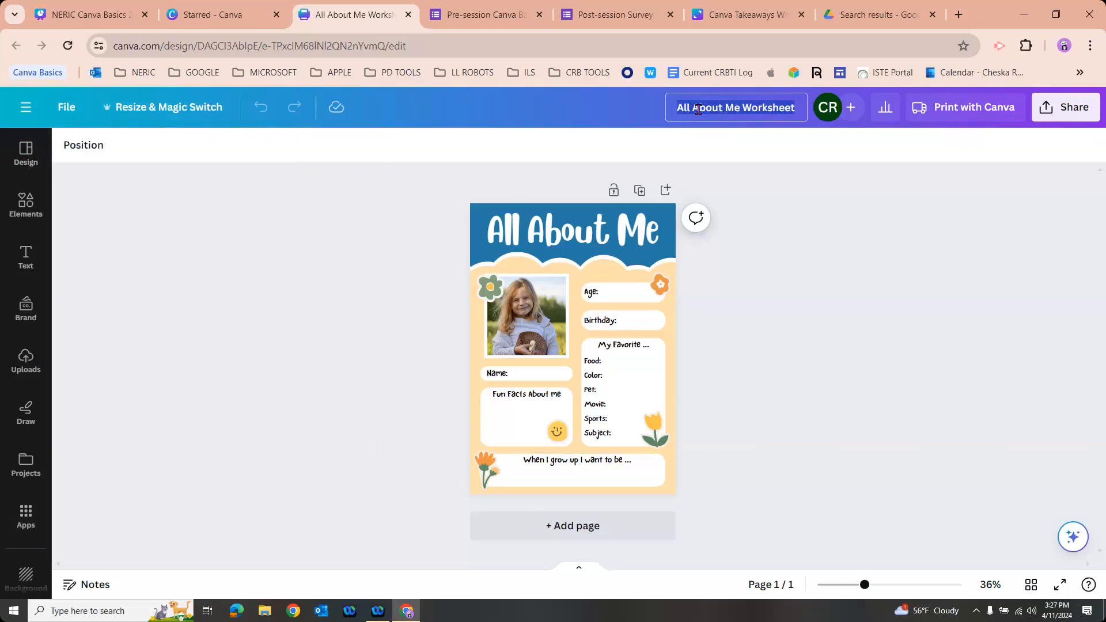
pyautogui.click(775, 391)
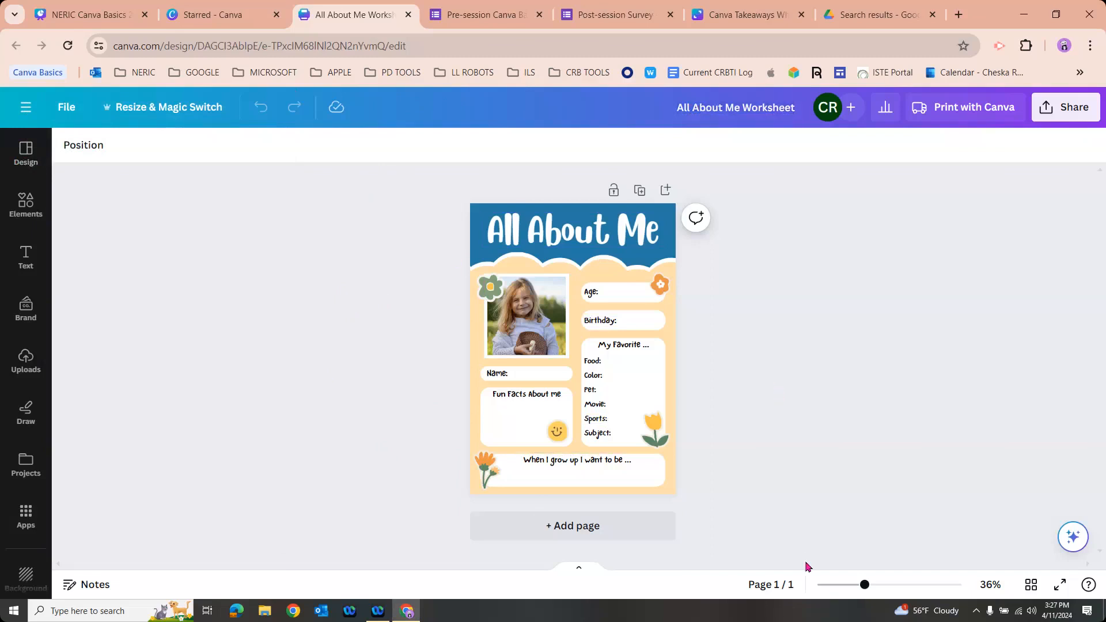
# Step: Look over the suggested A4 templates available for the worksheet design, then hide them again
pyautogui.moveTo(865, 585); pyautogui.dragTo(875, 585)
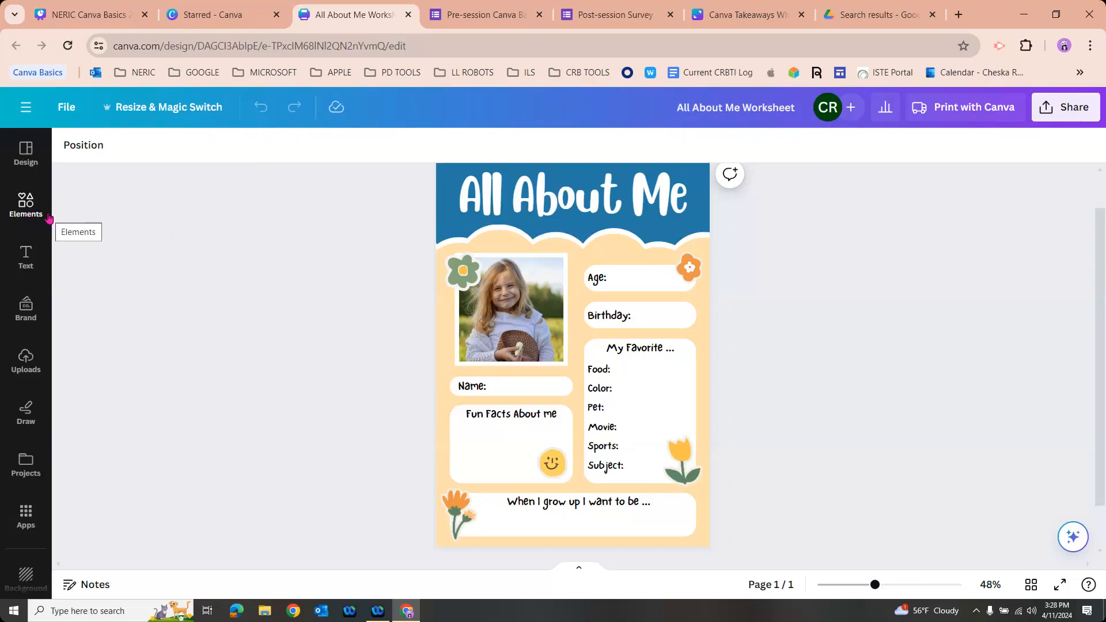
pyautogui.click(36, 156)
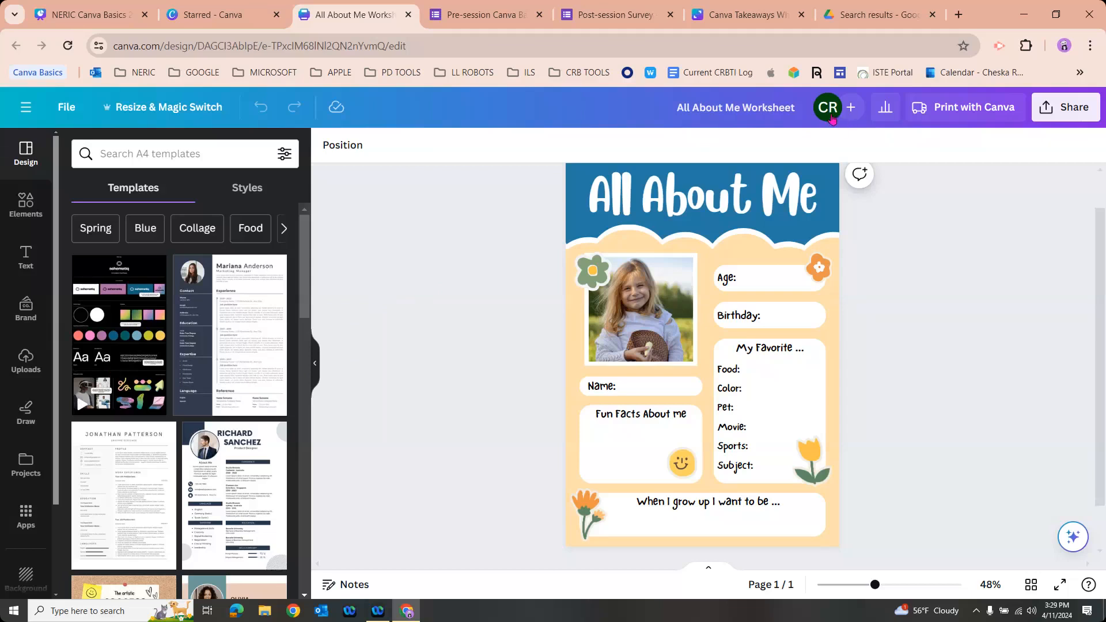
pyautogui.moveTo(832, 118)
pyautogui.click(315, 363)
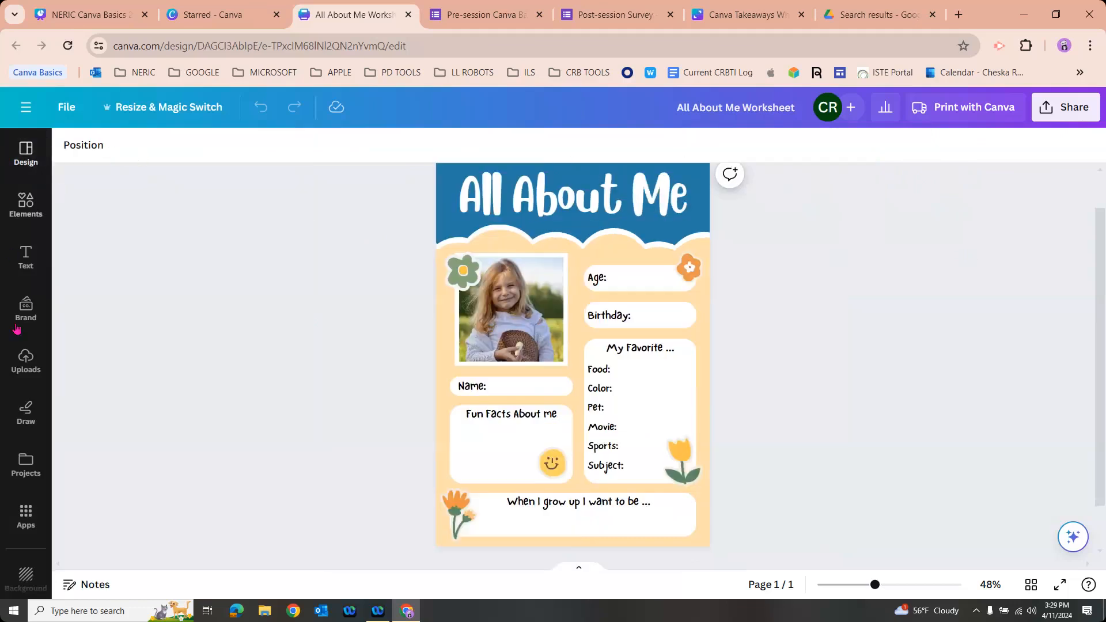
# Step: Search the A4 design templates for "all about me"
pyautogui.click(27, 161)
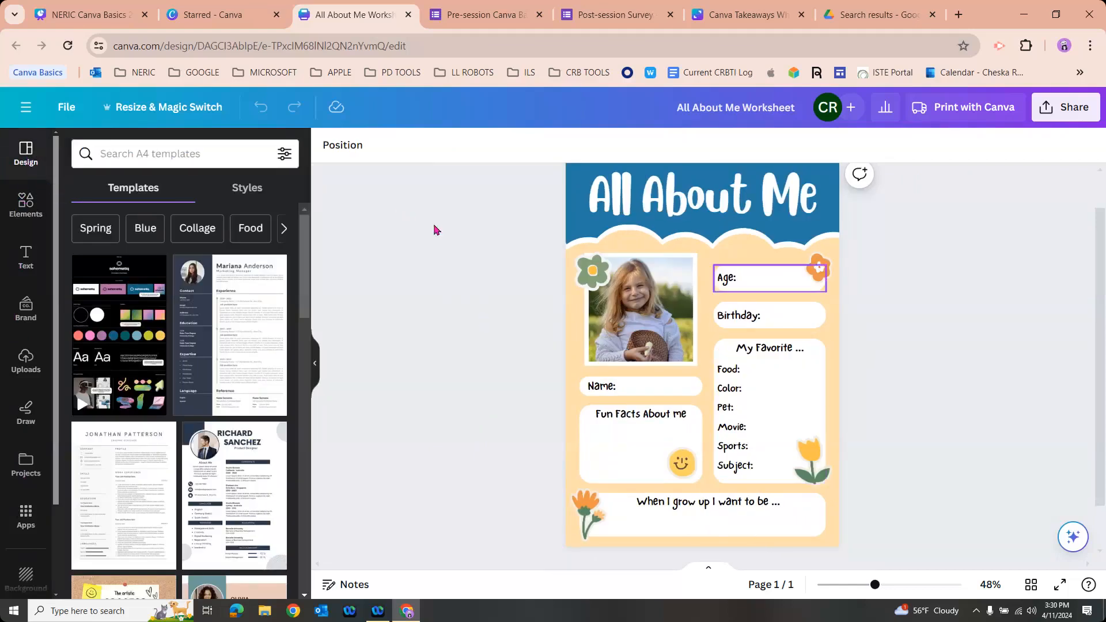
pyautogui.click(165, 162)
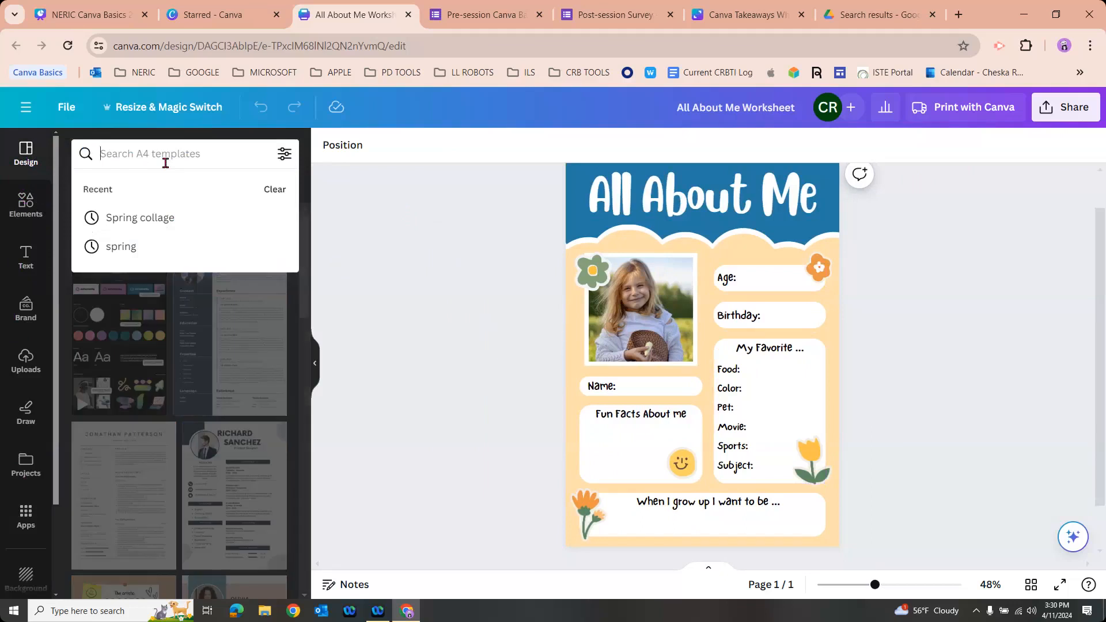
pyautogui.write('all')
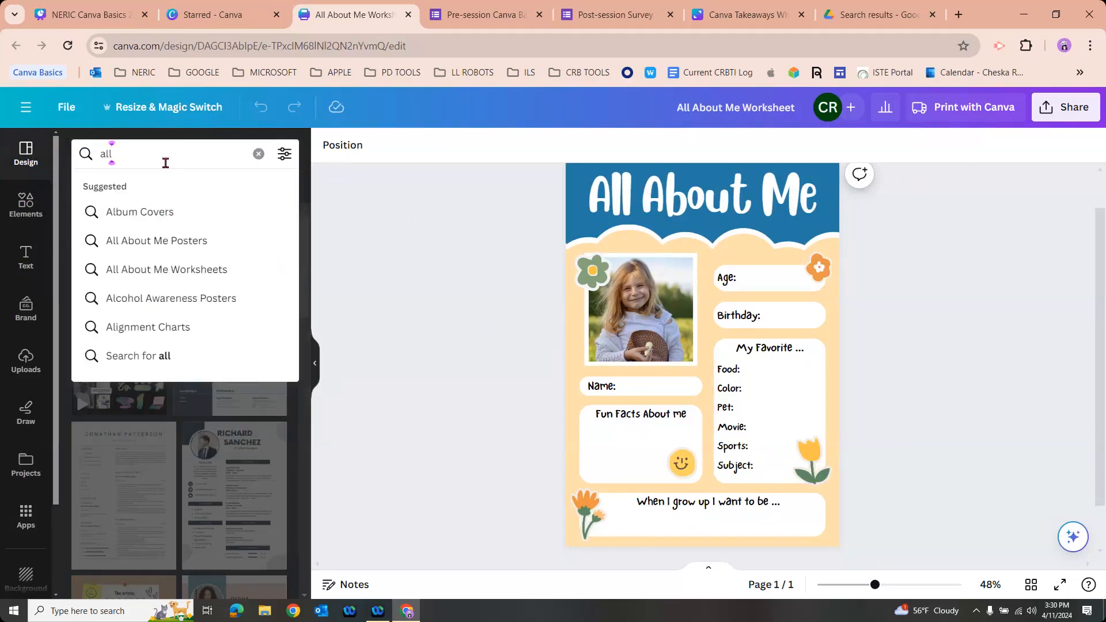
pyautogui.write(' about me')
pyautogui.press('Return')
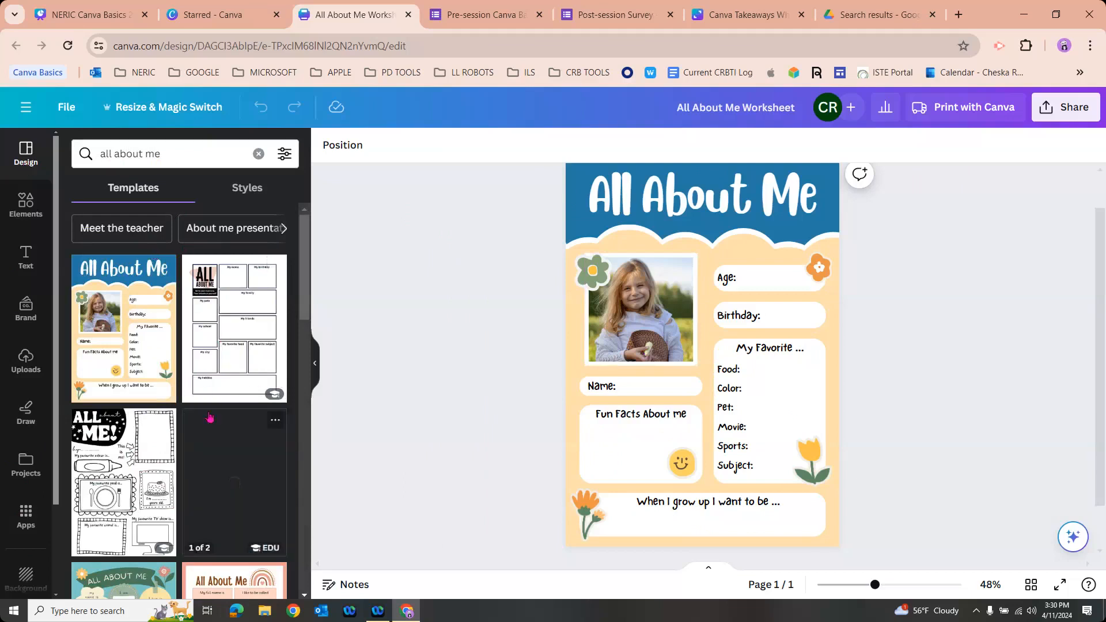
# Step: Apply the black and white all about me back to school worksheet template to the page and collapse the template details
pyautogui.click(119, 501)
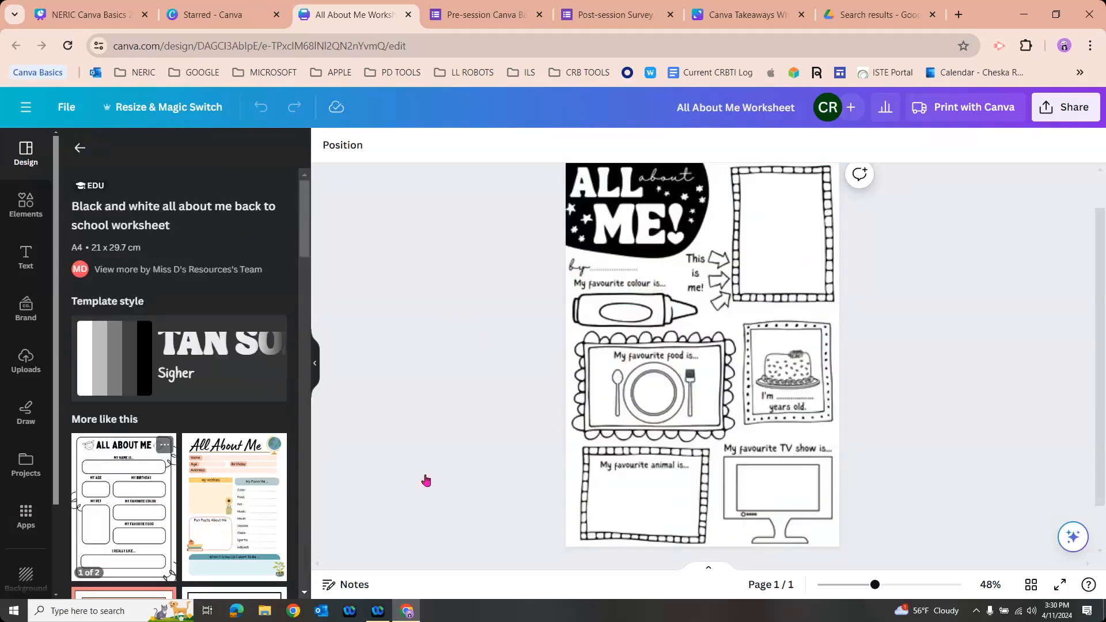
pyautogui.click(638, 441)
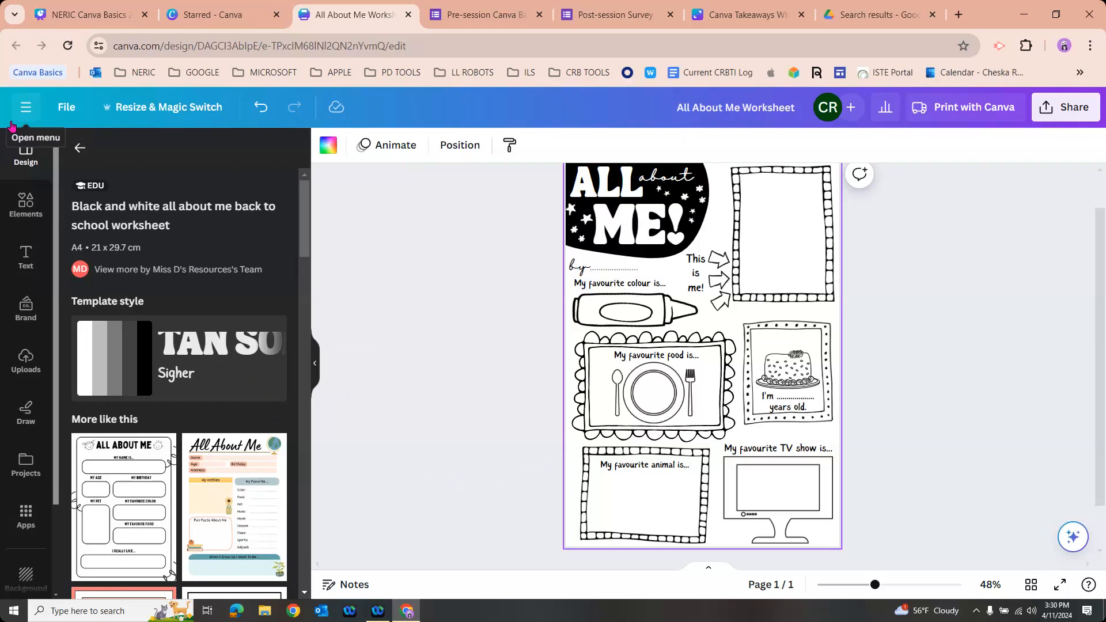
pyautogui.click(315, 364)
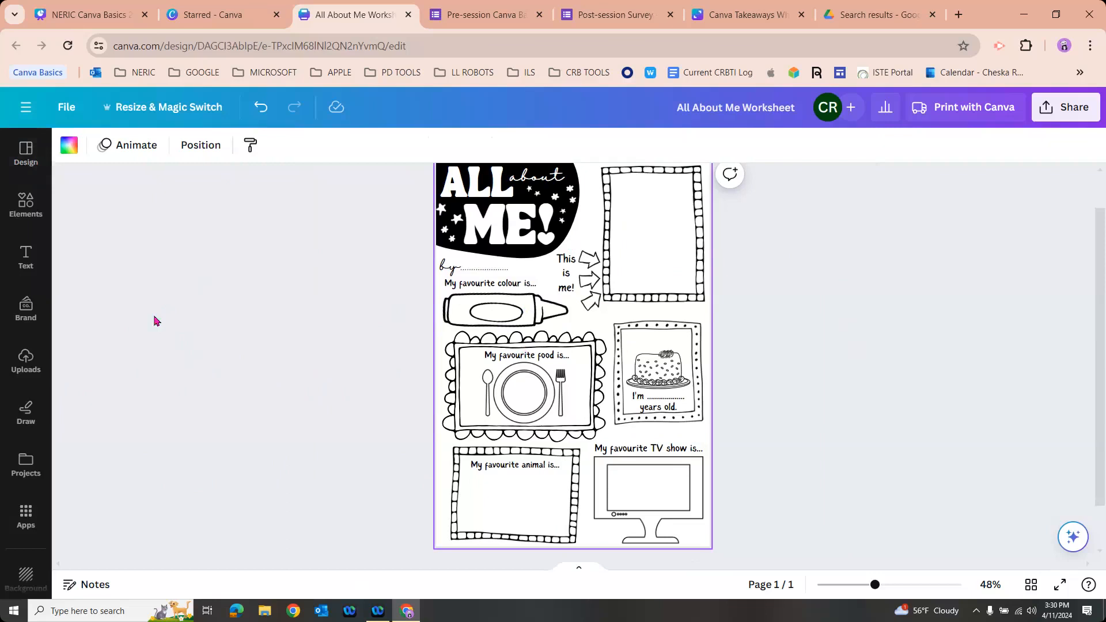
# Step: Look through the Elements library, including recent searches, shapes, graphics, audio, charts, tables, frames, grids and collections
pyautogui.click(26, 205)
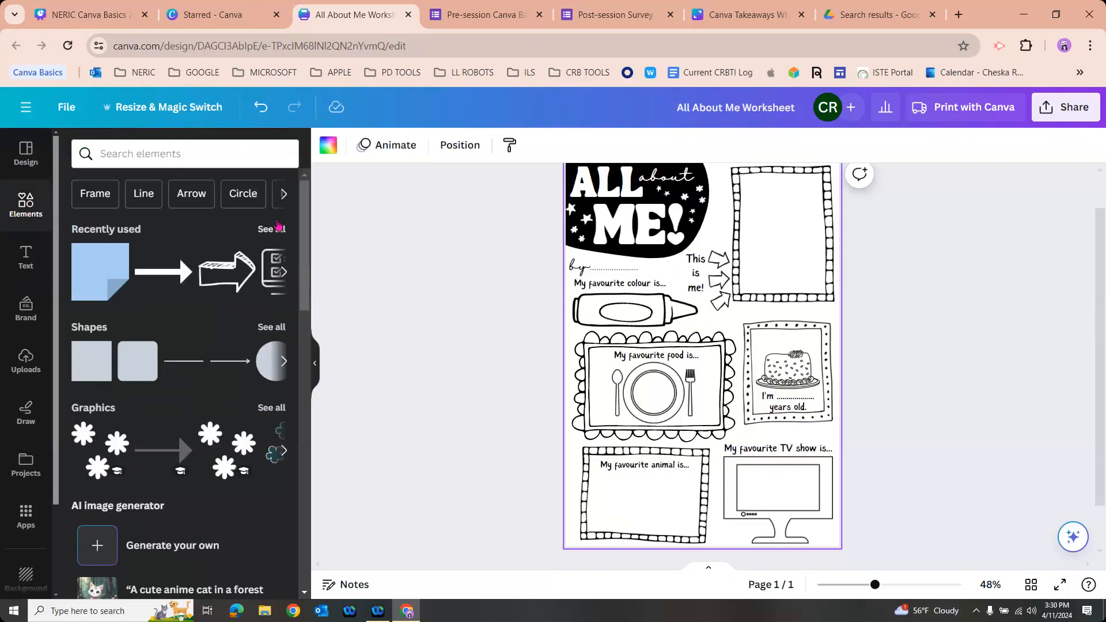
pyautogui.click(197, 161)
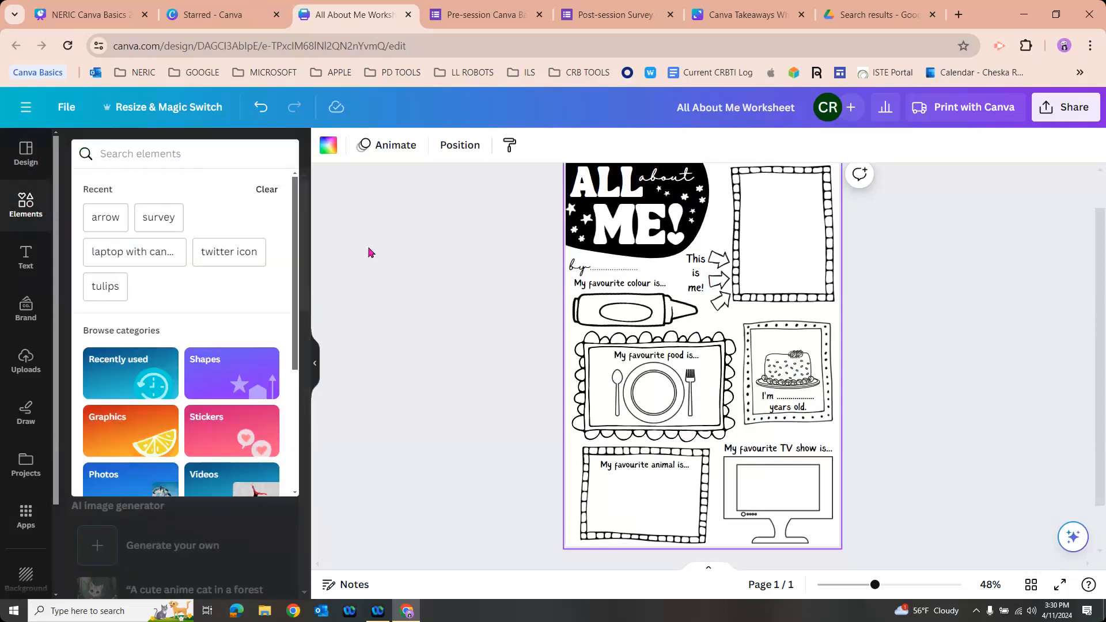
pyautogui.click(333, 245)
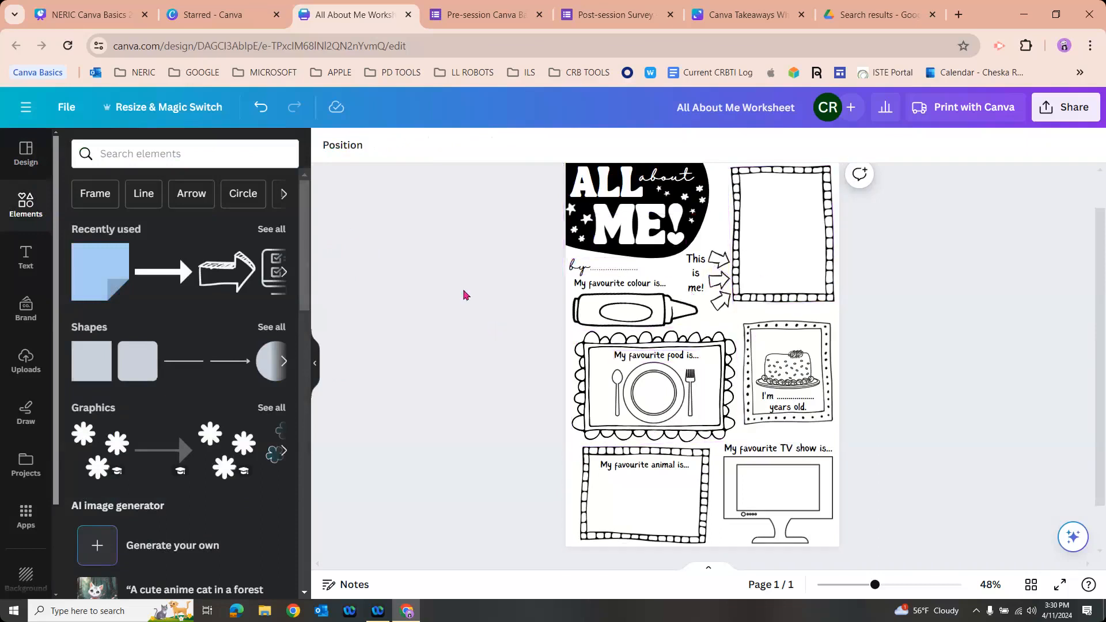
pyautogui.moveTo(306, 241); pyautogui.dragTo(301, 487)
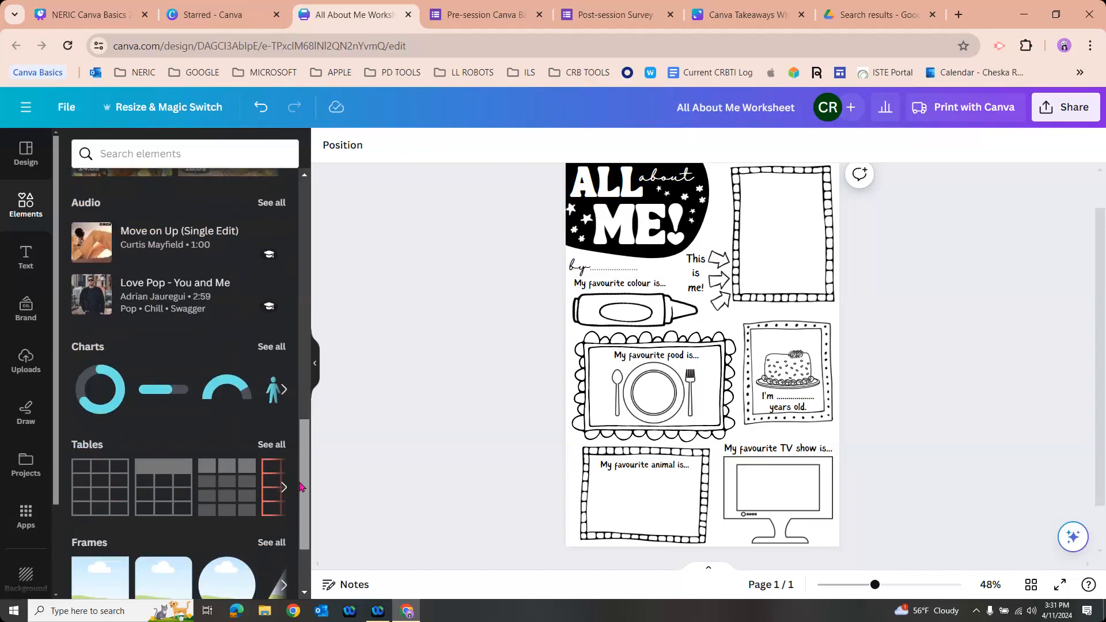
pyautogui.scroll(-3, 171, 416)
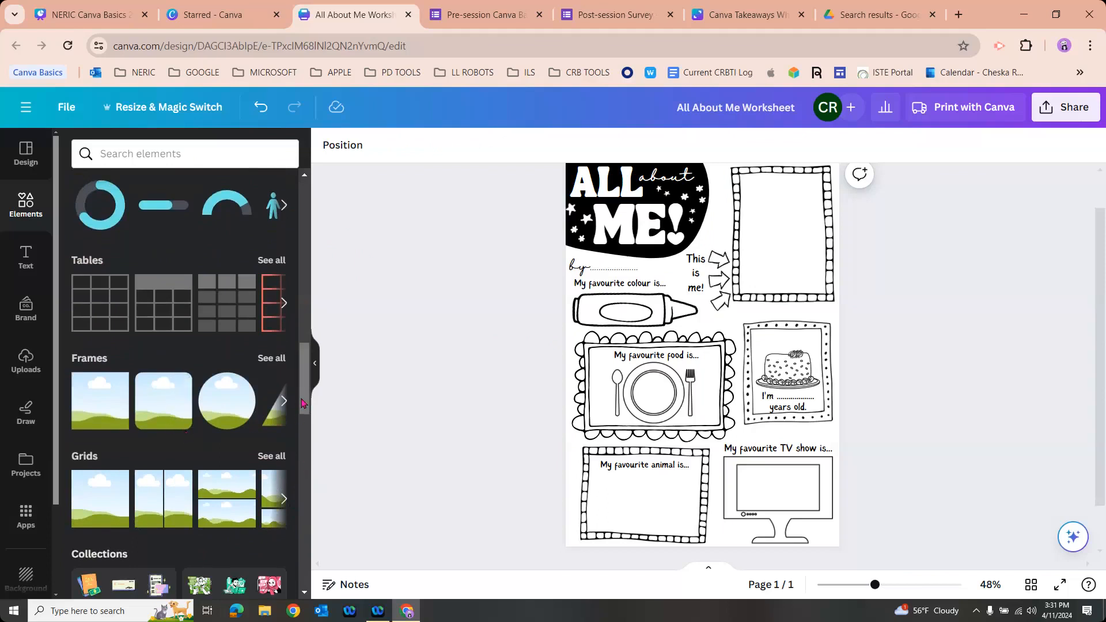
pyautogui.moveTo(302, 403); pyautogui.dragTo(302, 415)
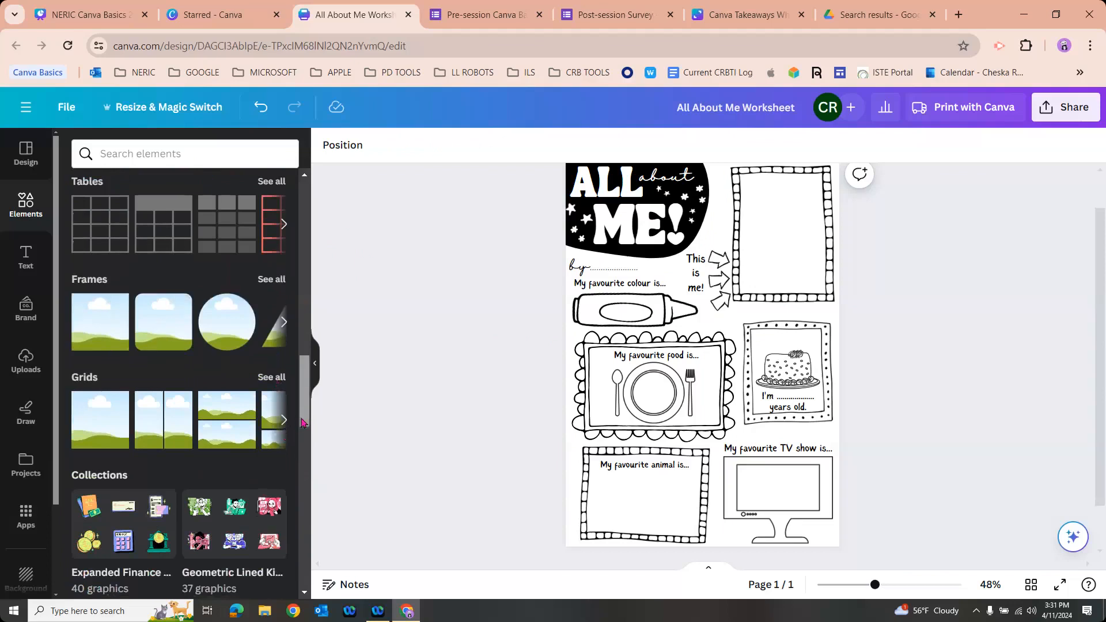
pyautogui.scroll(-2, 222, 427)
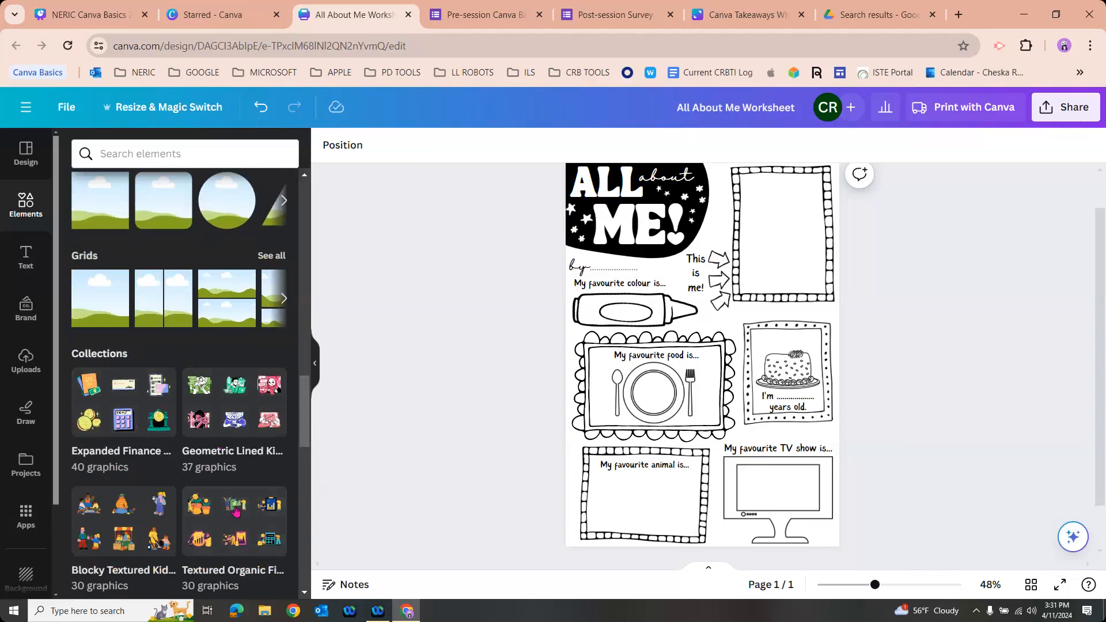
pyautogui.moveTo(306, 433); pyautogui.dragTo(305, 452)
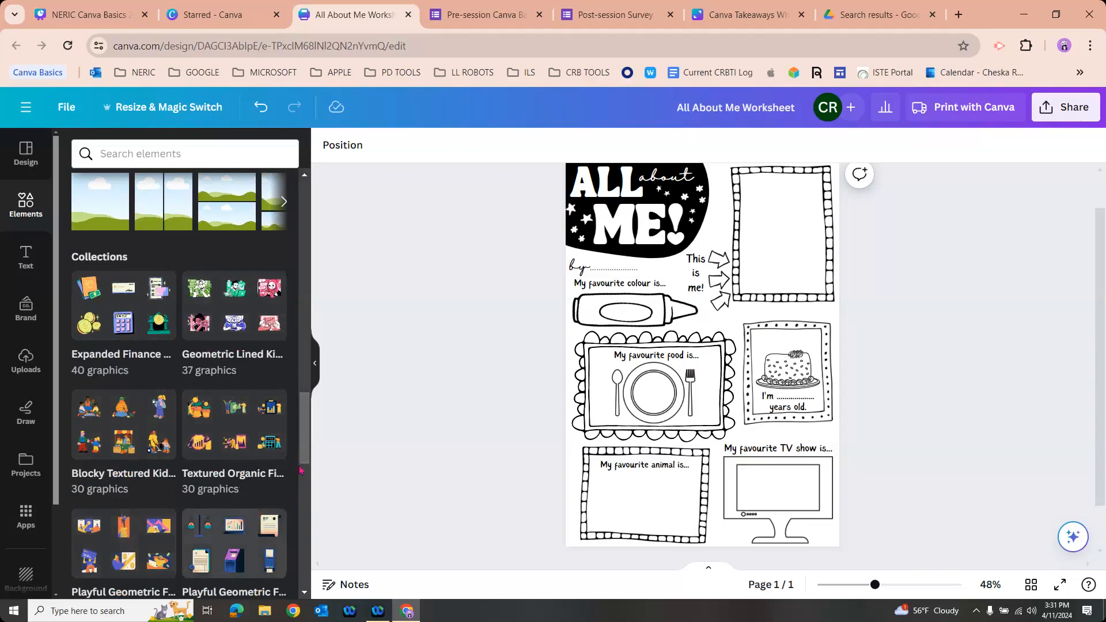
pyautogui.scroll(-3, 230, 403)
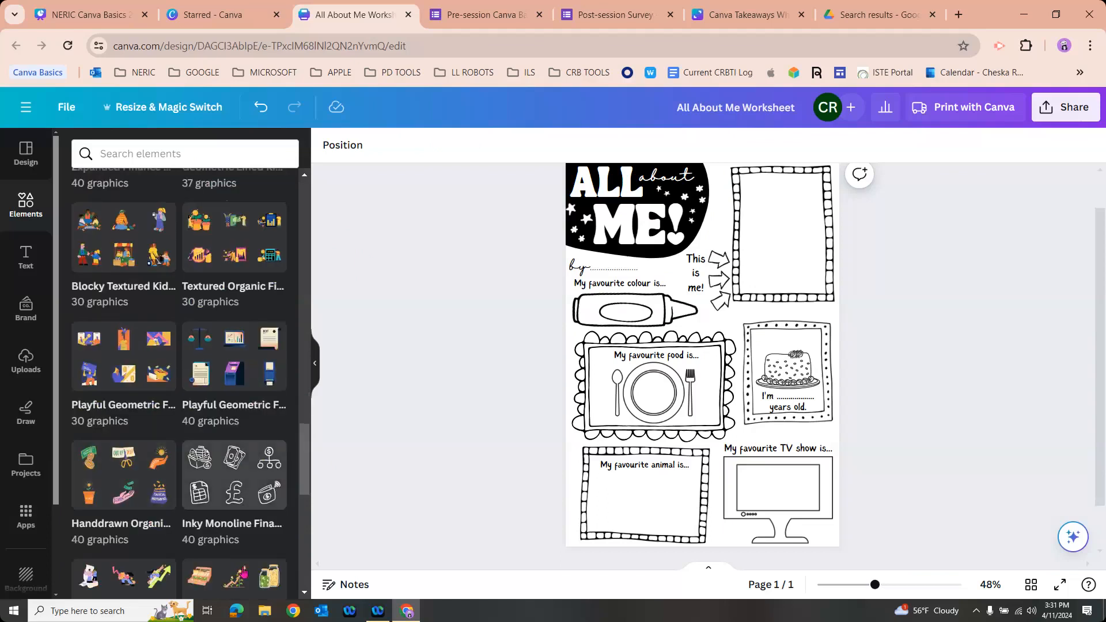
pyautogui.moveTo(306, 476); pyautogui.dragTo(306, 219)
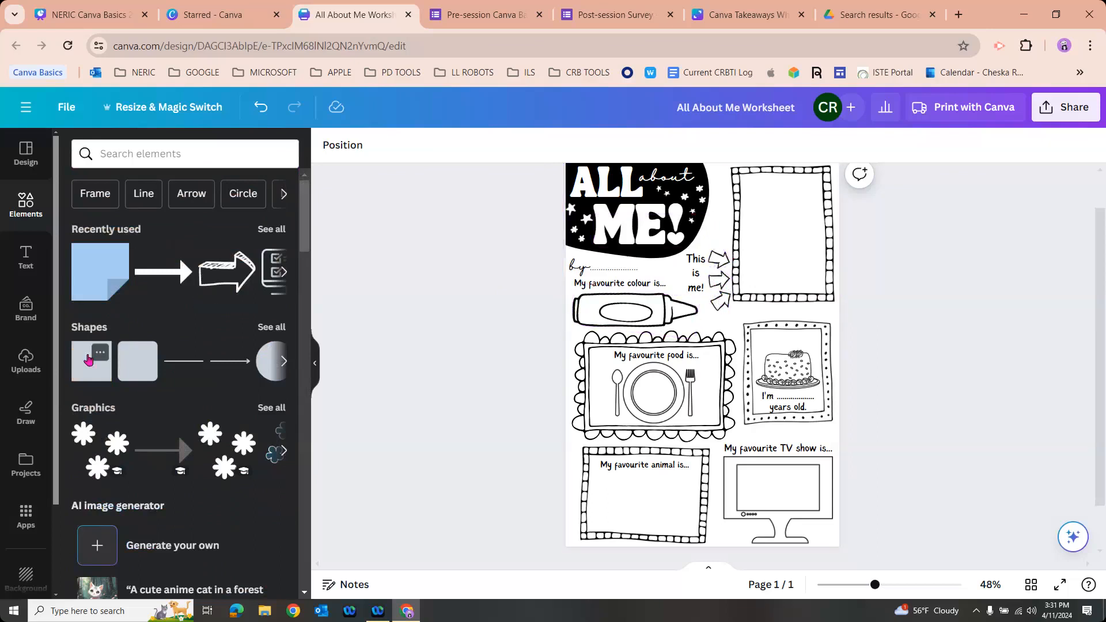
# Step: Place the uploaded cartoon avatar image of a woman pointing in the "This is me!" frame of the worksheet
pyautogui.click(20, 372)
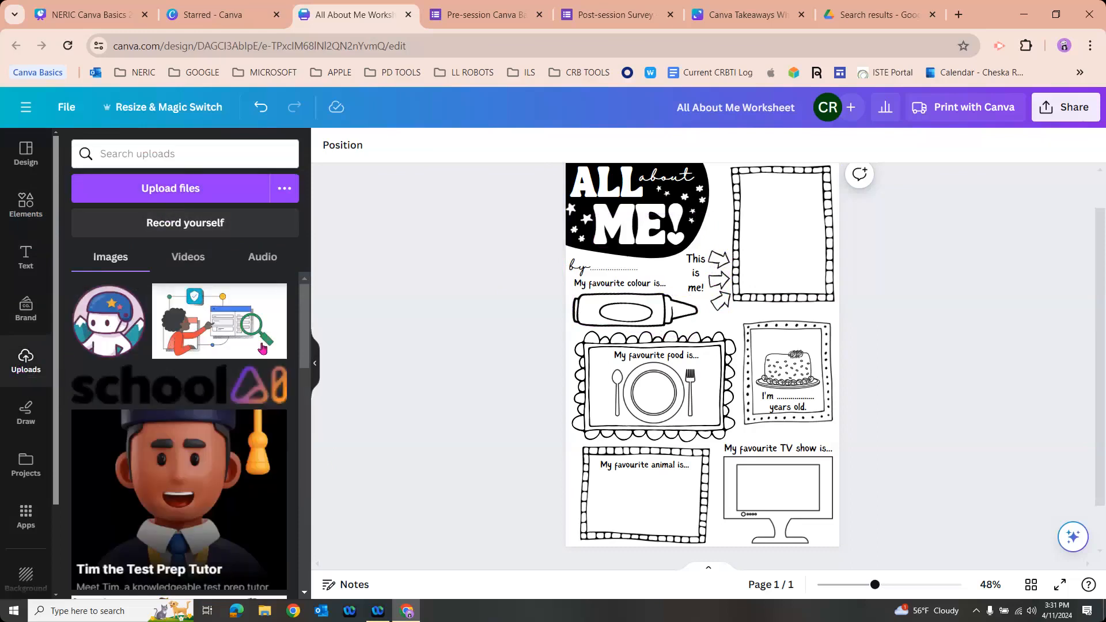
pyautogui.scroll(-1, 304, 364)
pyautogui.scroll(-5, 302, 363)
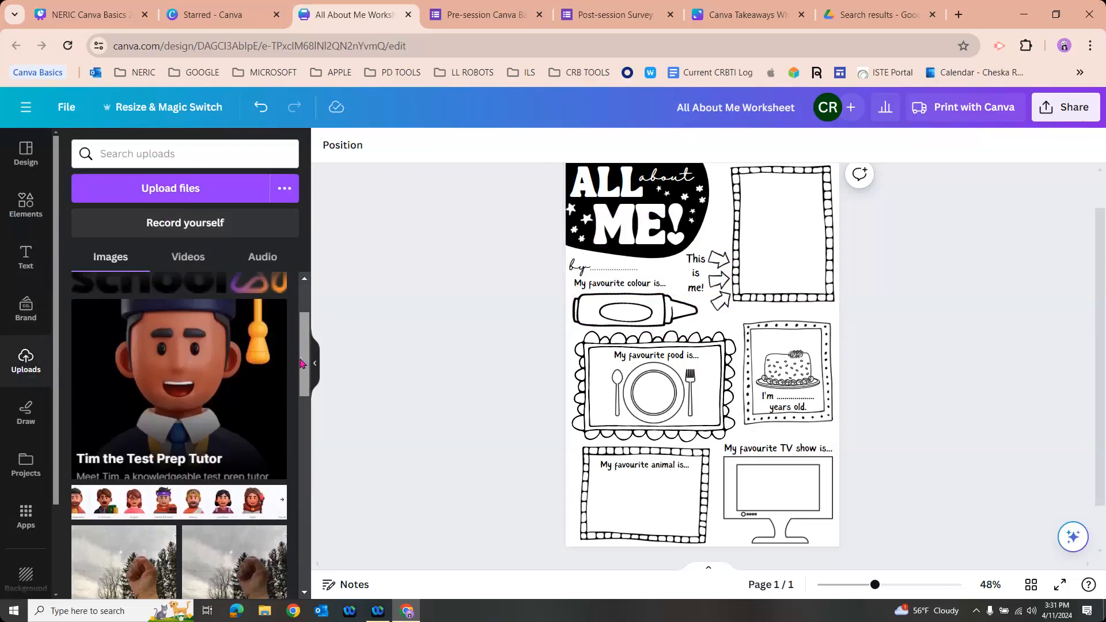
pyautogui.moveTo(253, 468)
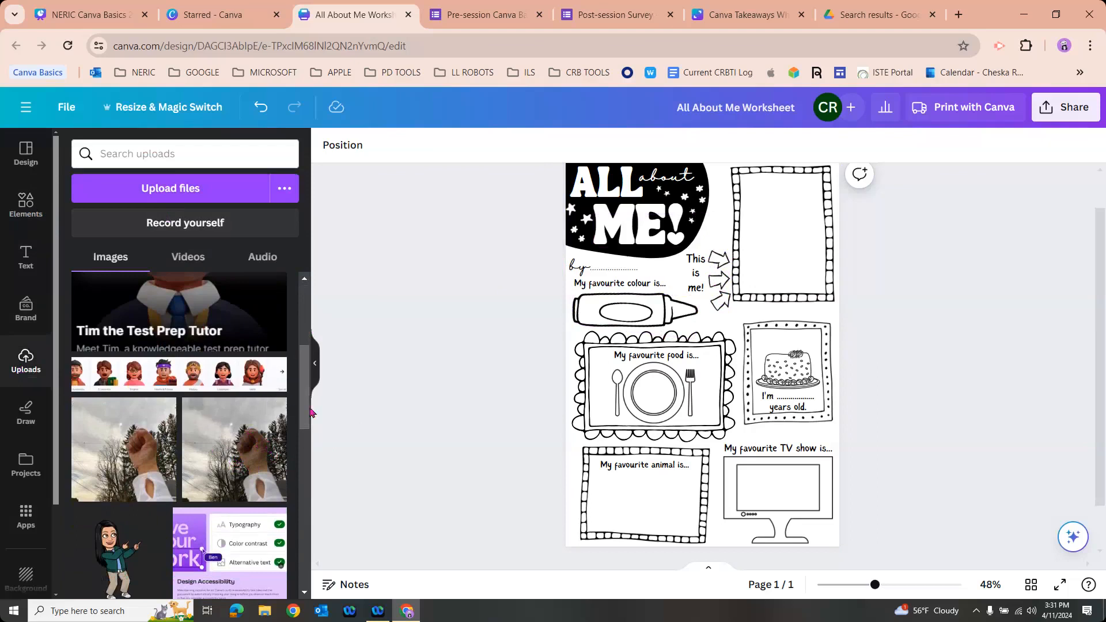
pyautogui.scroll(-1, 308, 422)
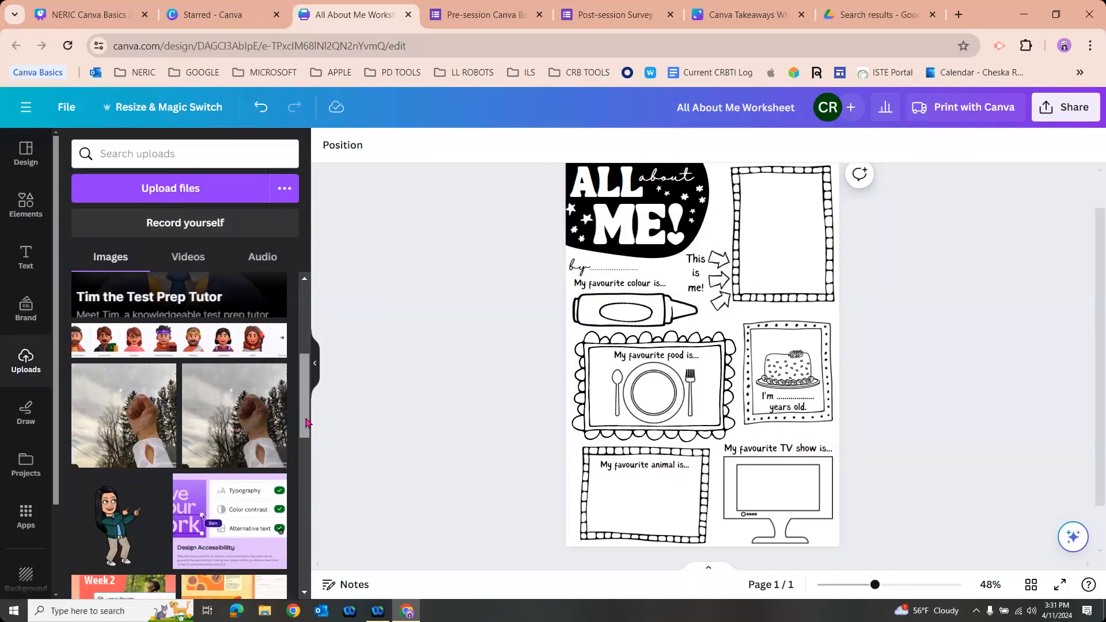
pyautogui.scroll(-1, 306, 430)
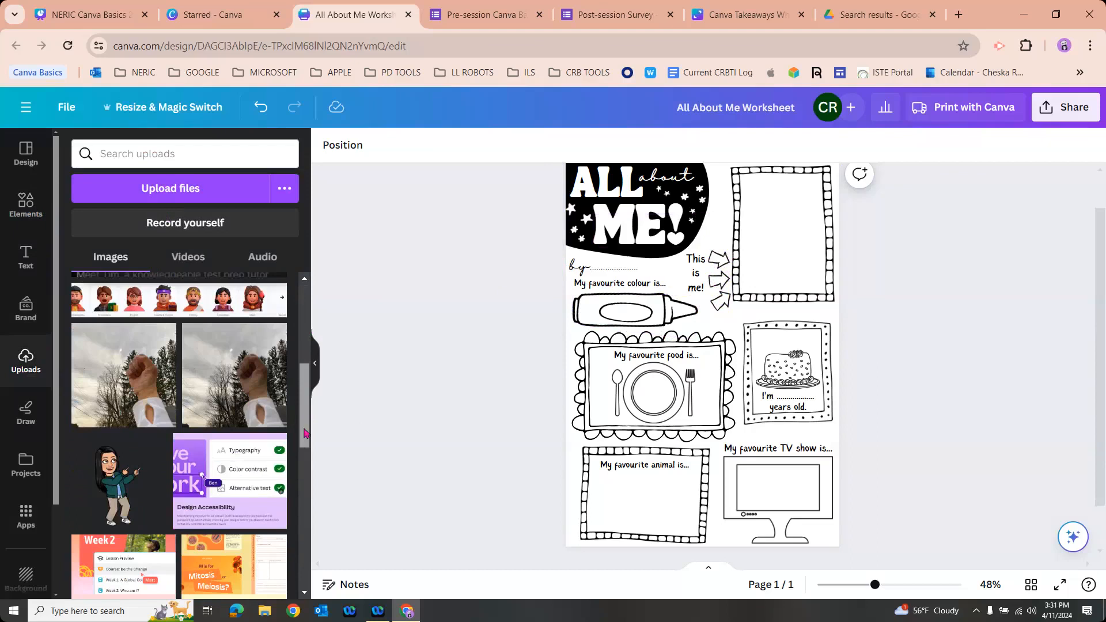
pyautogui.moveTo(306, 434); pyautogui.dragTo(305, 450)
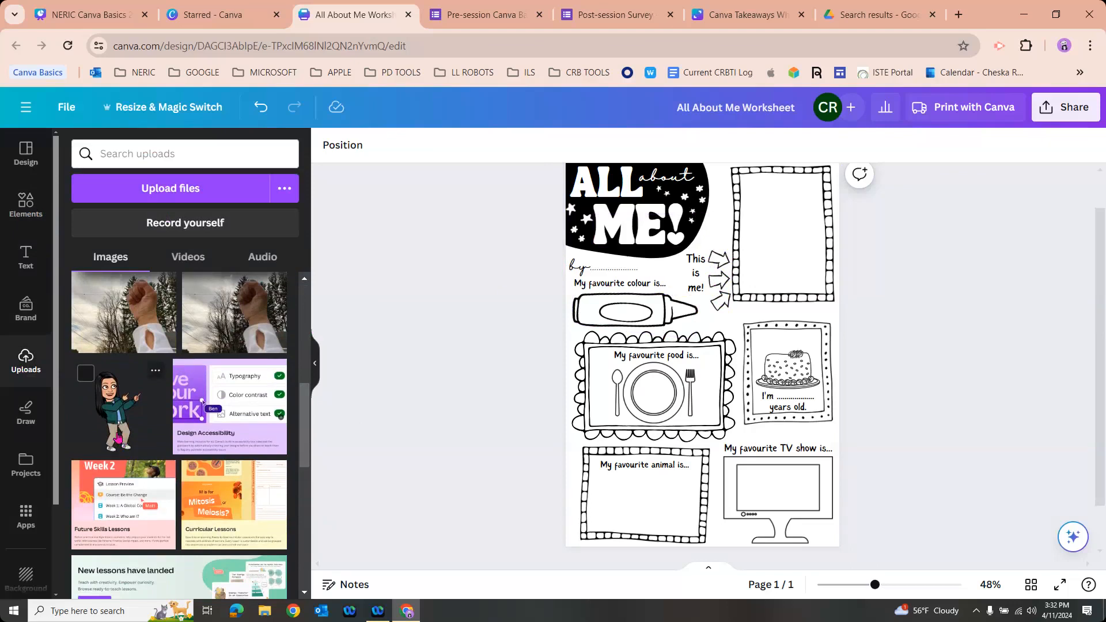
pyautogui.moveTo(118, 440); pyautogui.dragTo(790, 288)
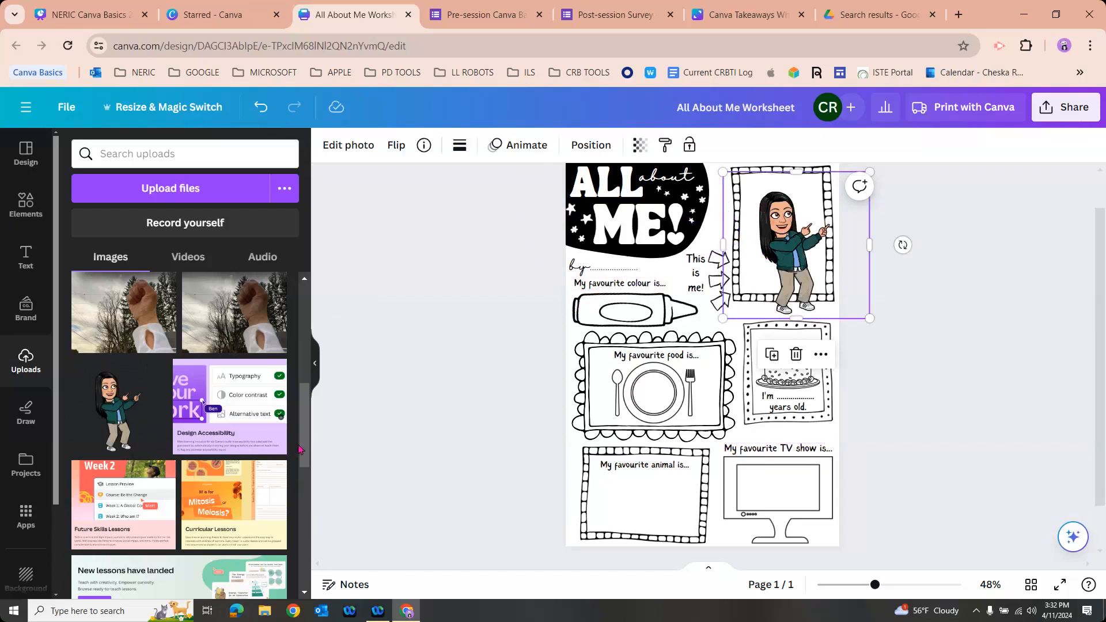
# Step: Look over the uploaded videos and audio, then return to the uploaded images
pyautogui.scroll(5, 99, 318)
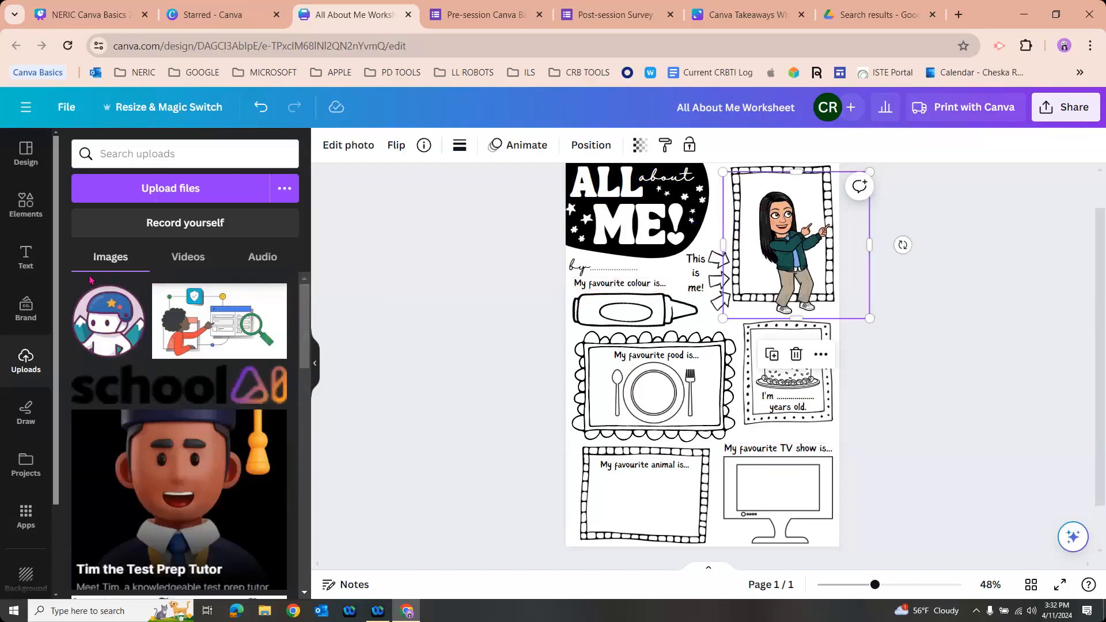
pyautogui.click(184, 258)
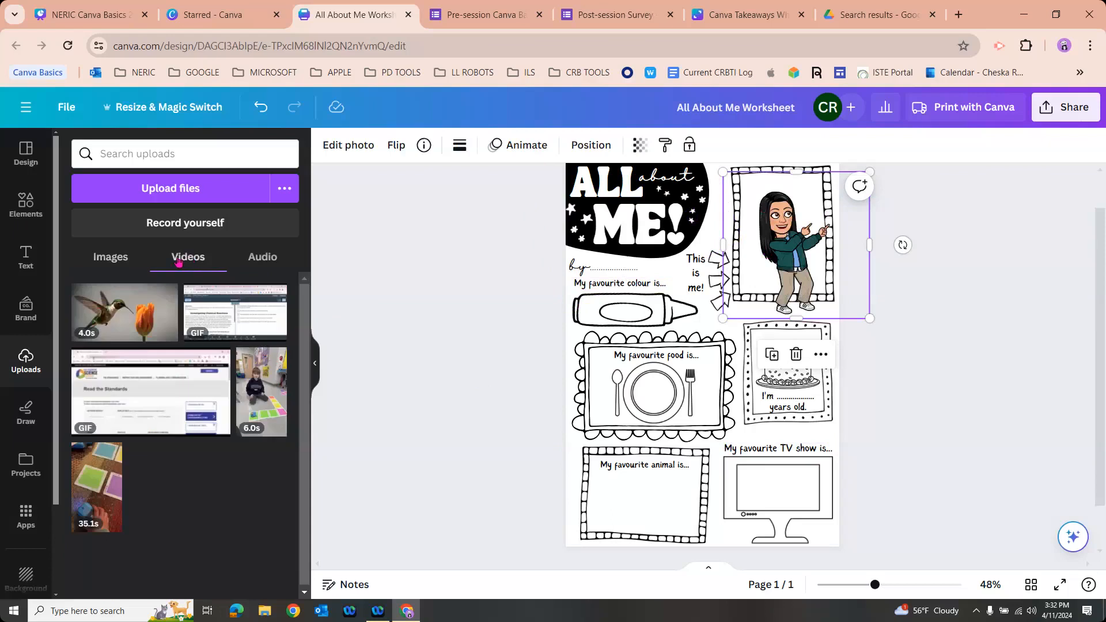
pyautogui.click(254, 259)
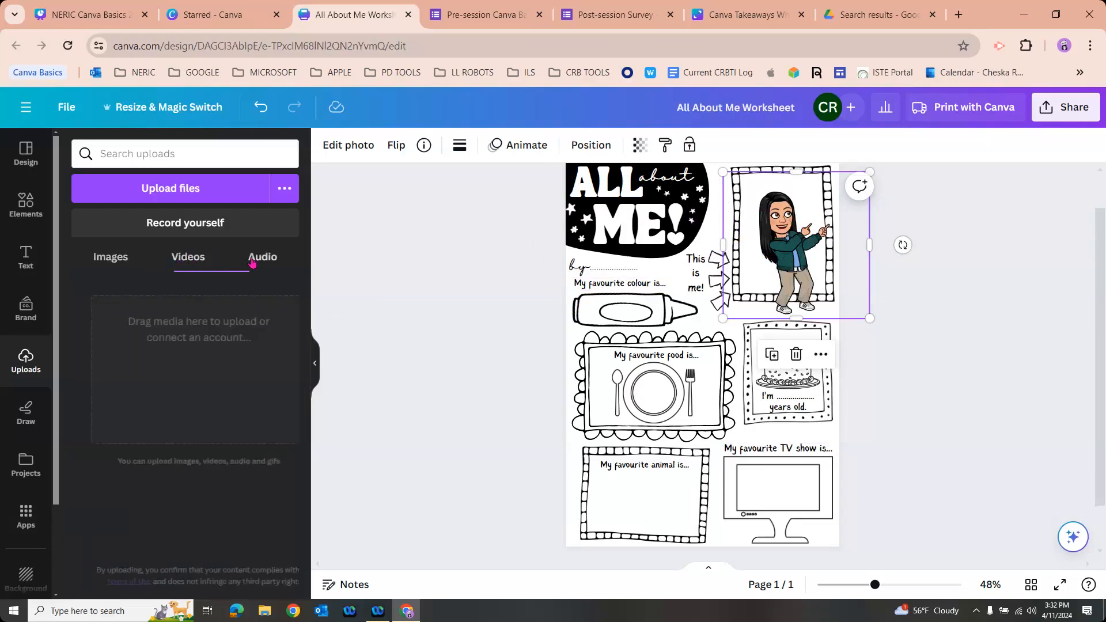
pyautogui.click(195, 259)
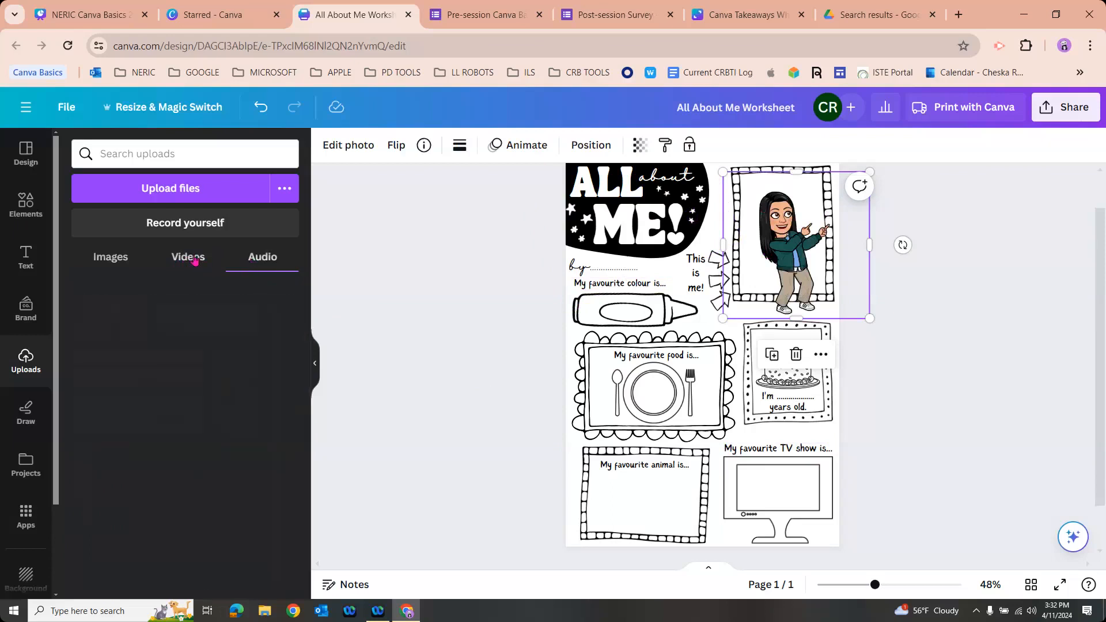
pyautogui.click(126, 267)
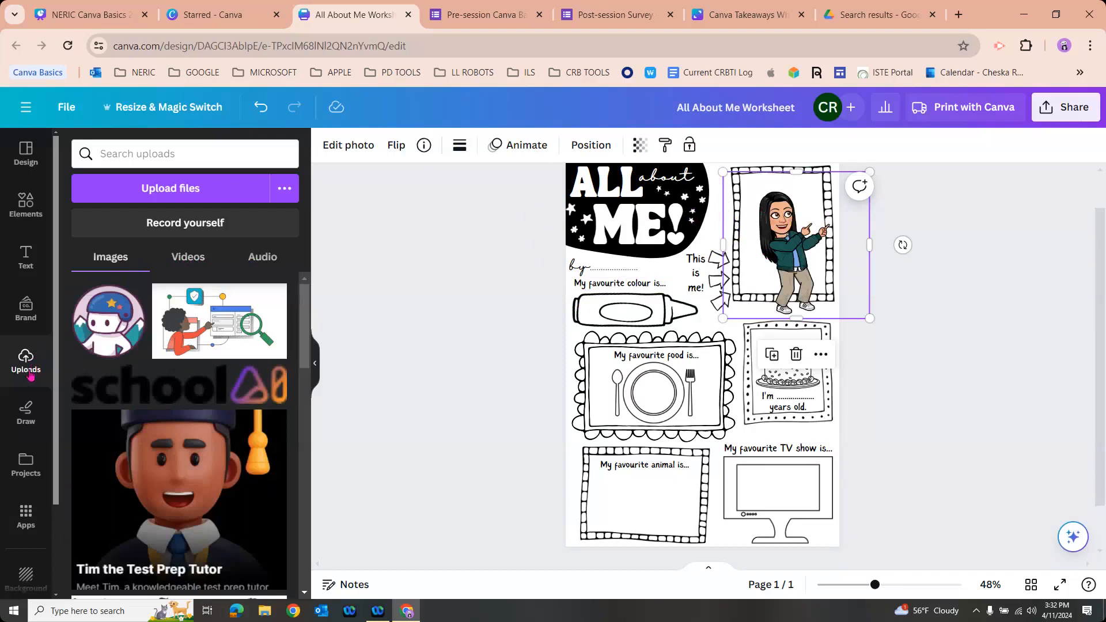
# Step: Search the Elements library for "corgi"
pyautogui.click(25, 207)
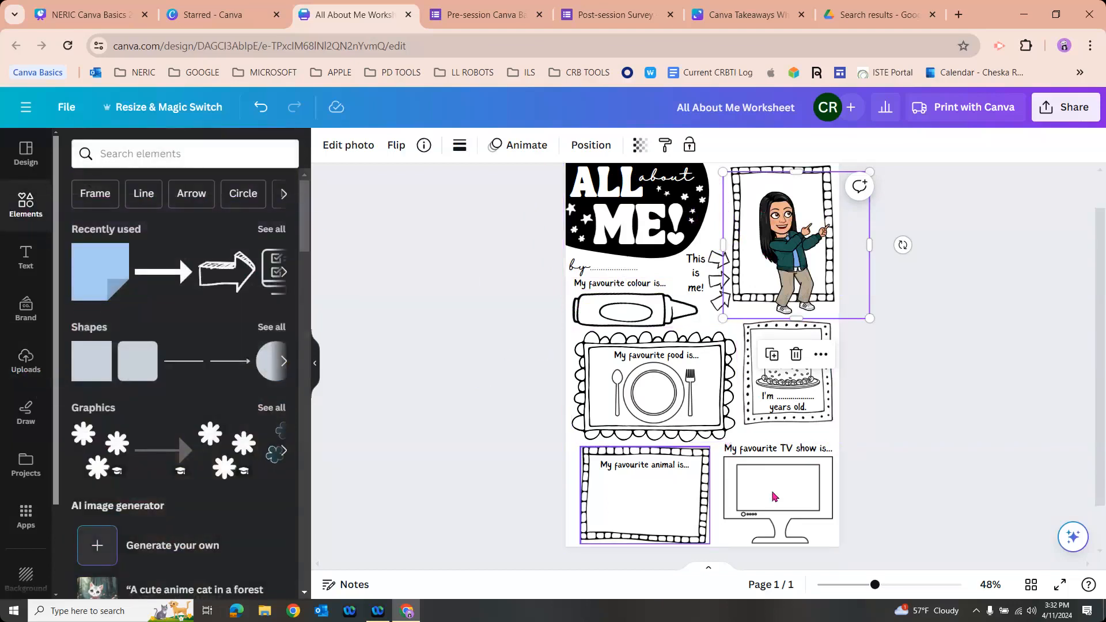
pyautogui.click(181, 156)
pyautogui.write('corgi')
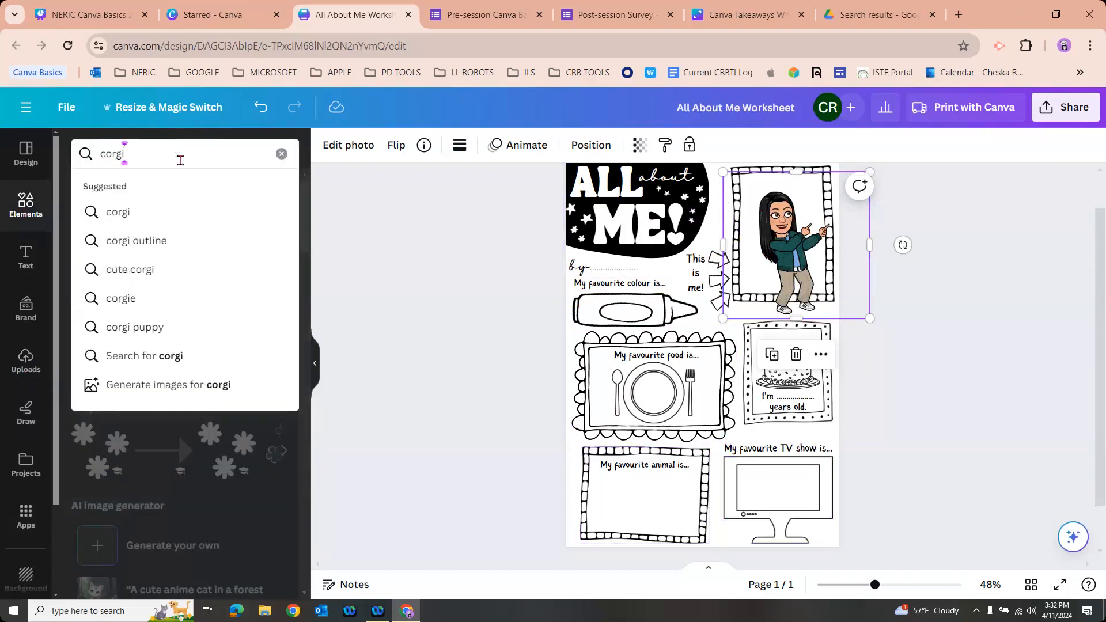
pyautogui.press('Return')
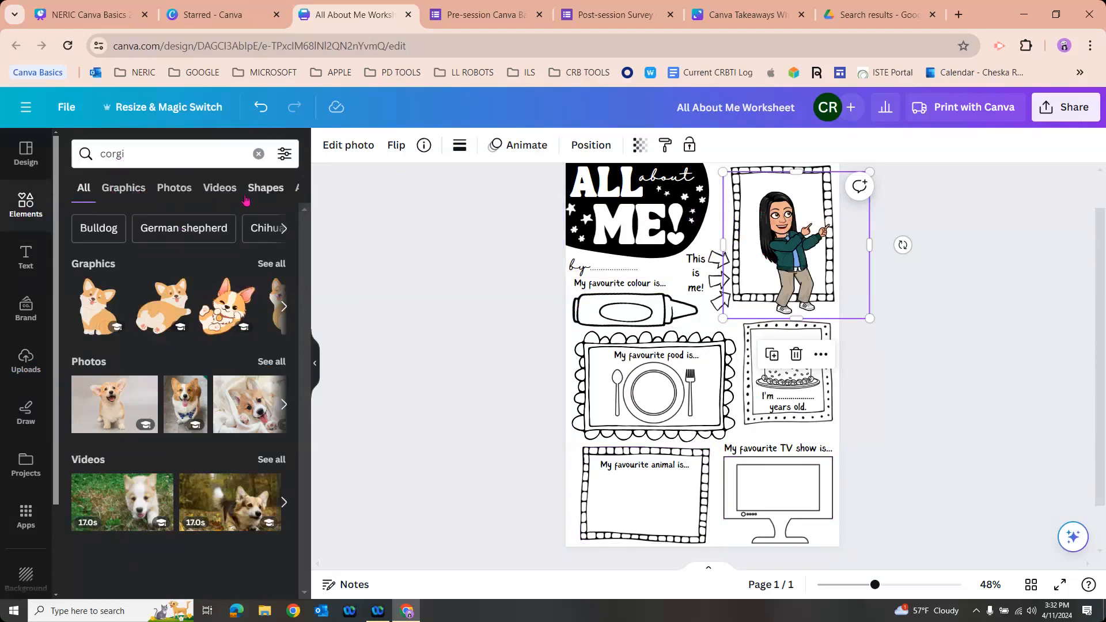
# Step: Browse the corgi results by type, including graphics, photos, videos, shapes and frames, ending back on the graphics
pyautogui.click(123, 188)
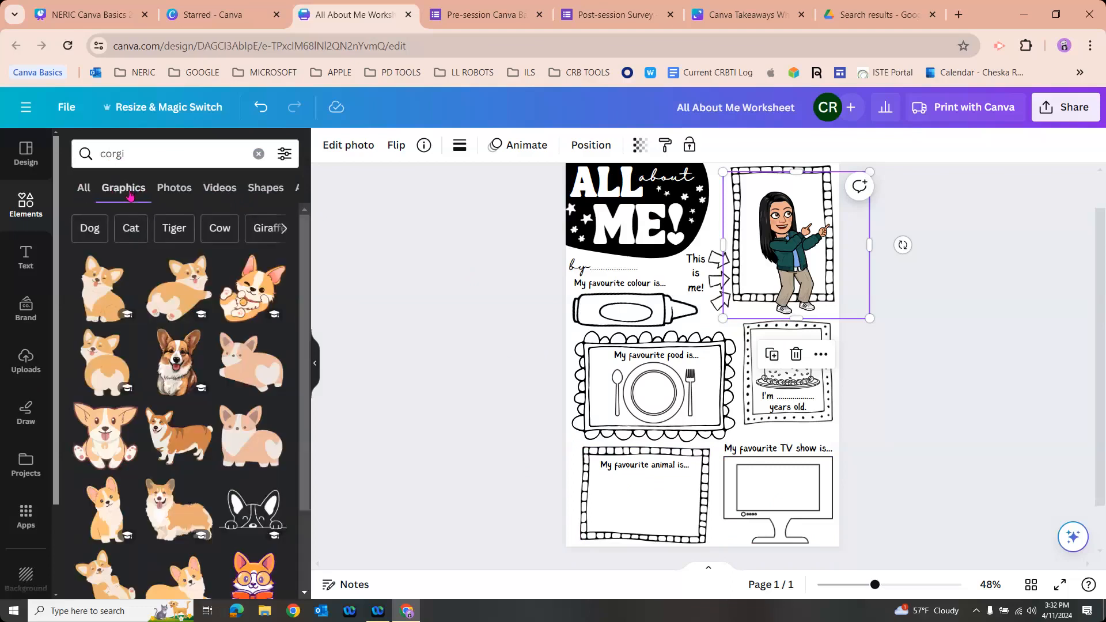
pyautogui.click(166, 191)
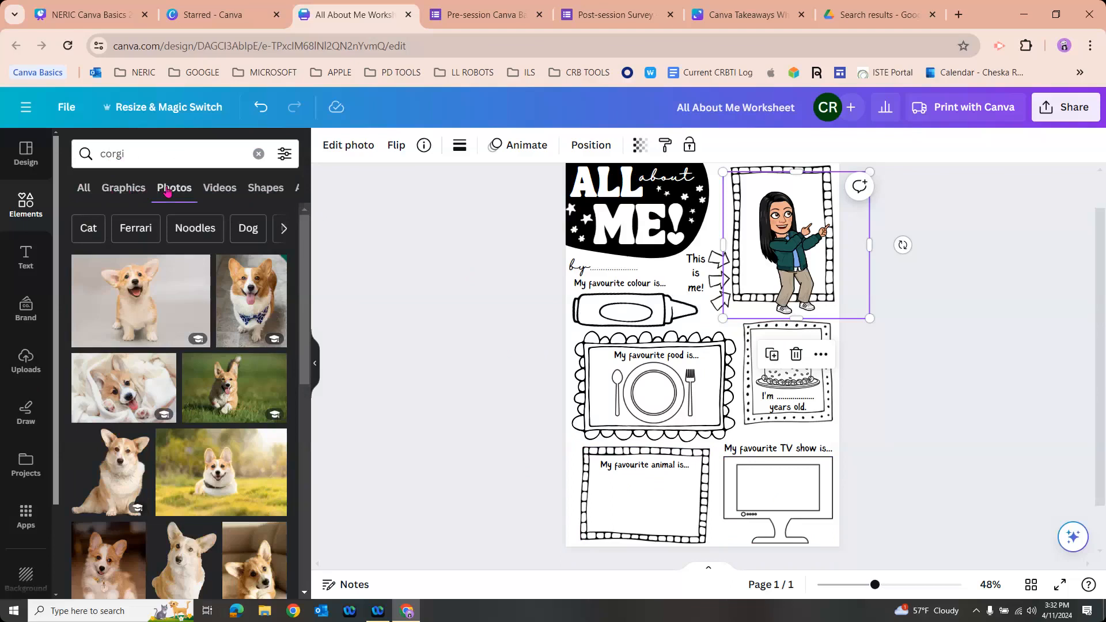
pyautogui.click(225, 190)
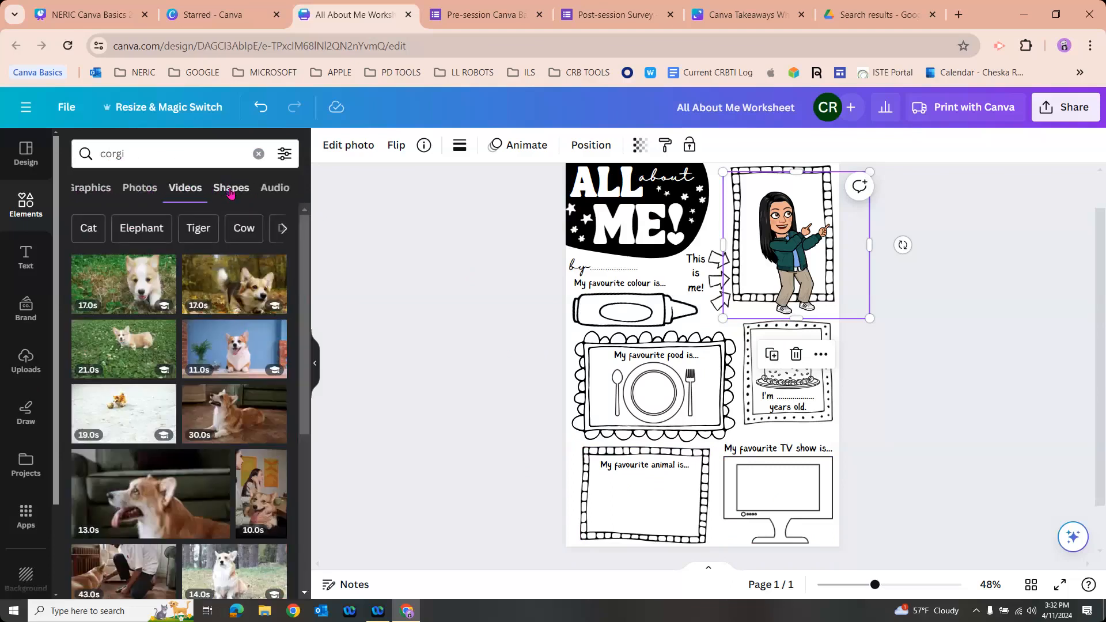
pyautogui.click(232, 190)
pyautogui.click(262, 191)
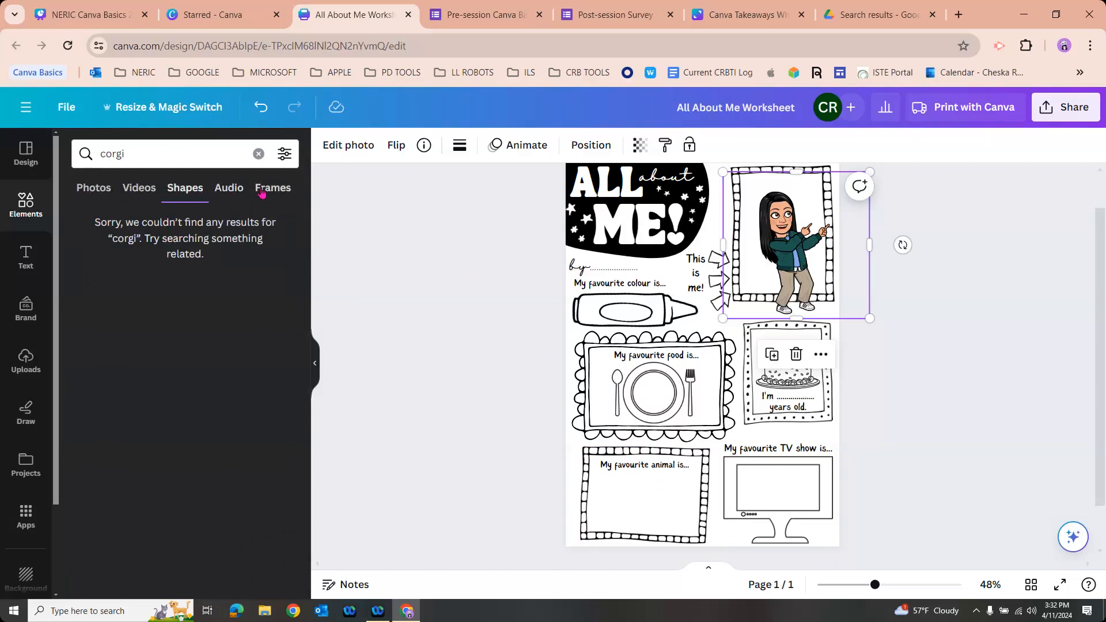
pyautogui.click(263, 192)
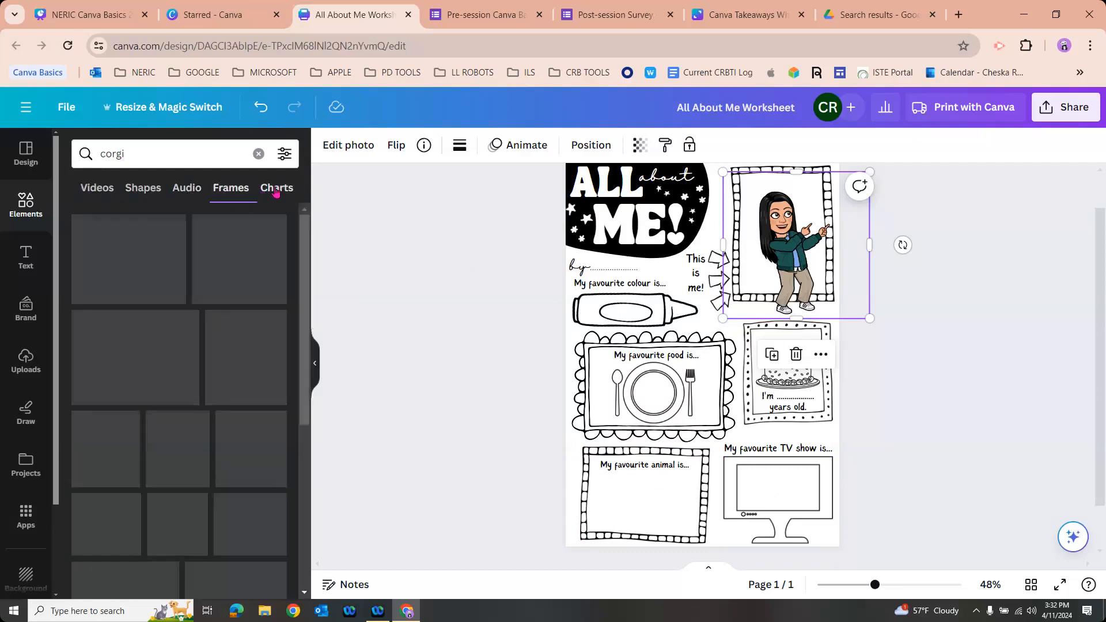
pyautogui.click(98, 191)
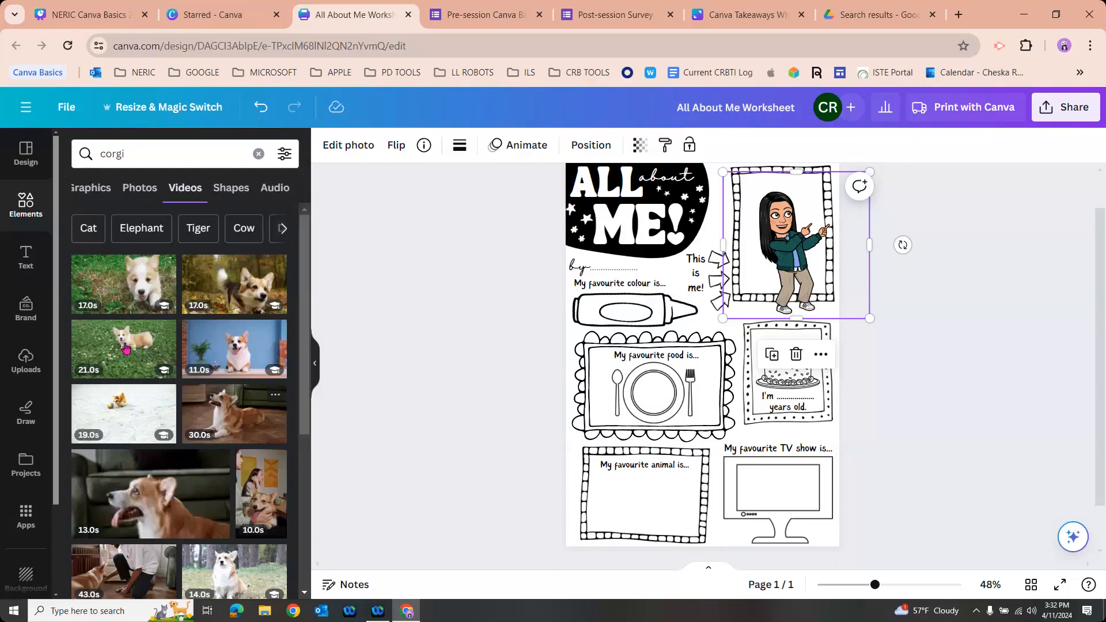
pyautogui.click(96, 185)
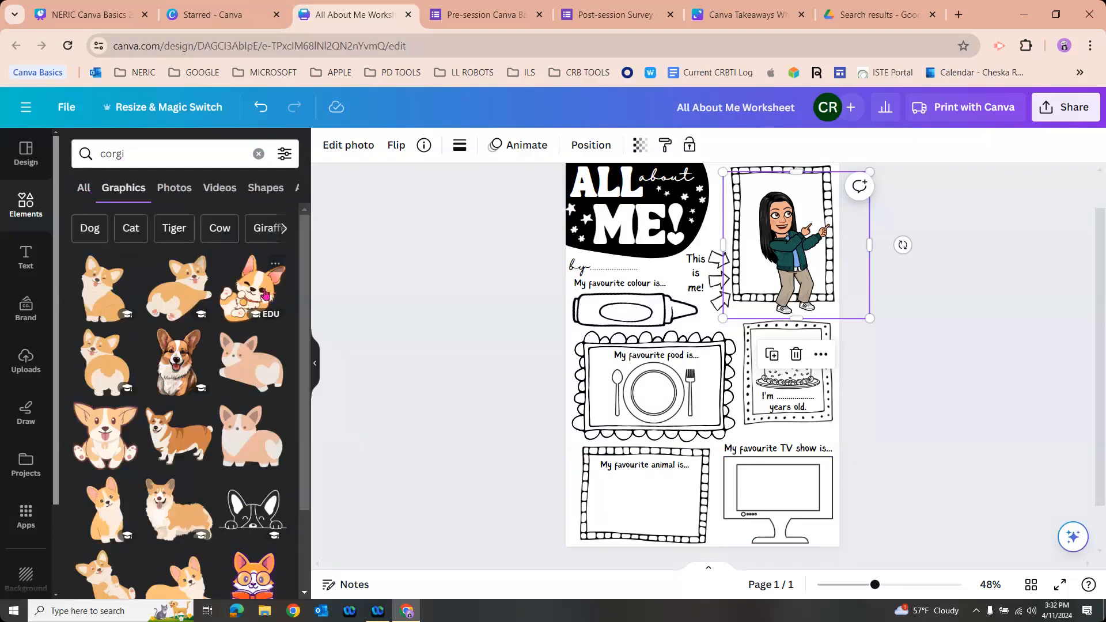
# Step: Add the winking corgi graphic to the worksheet, add a blank second page and move the corgi onto it
pyautogui.moveTo(257, 300); pyautogui.dragTo(721, 384)
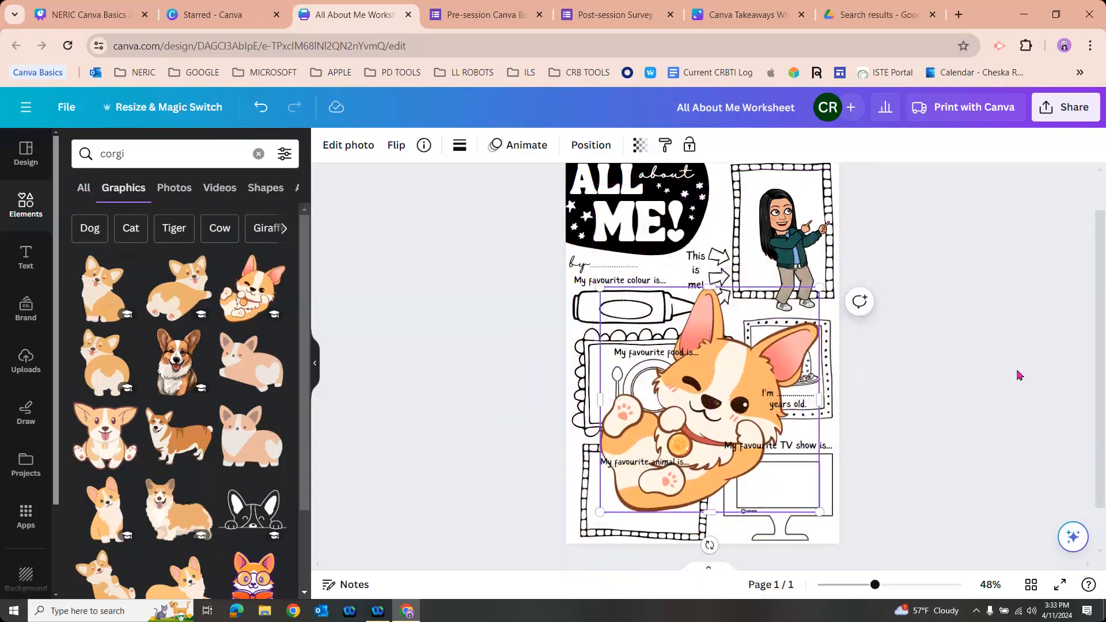
pyautogui.scroll(-1, 873, 329)
pyautogui.click(713, 525)
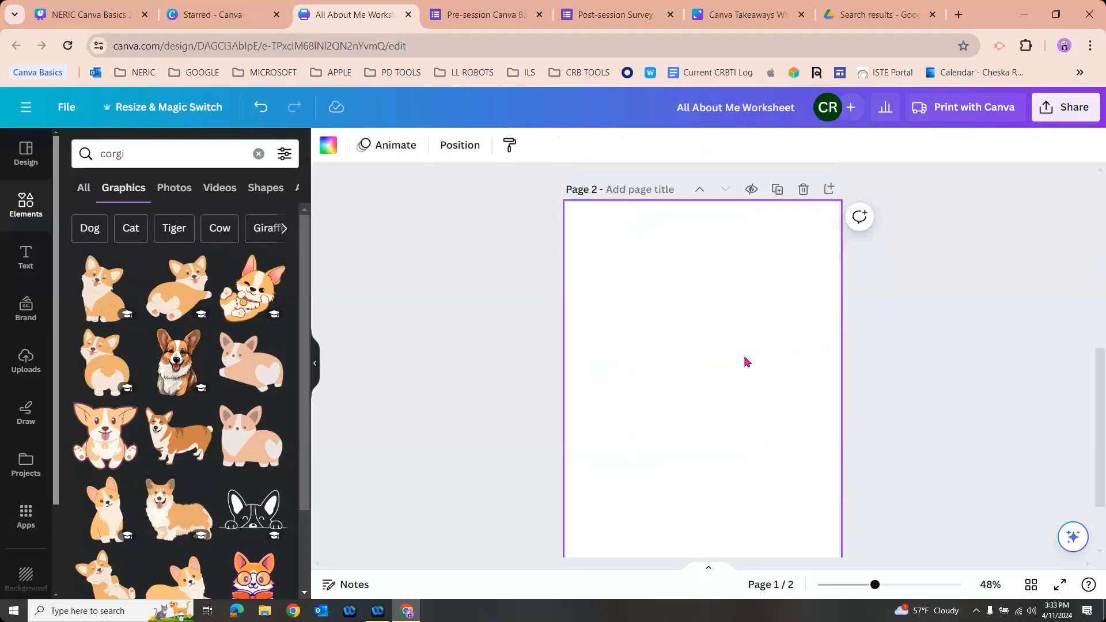
pyautogui.scroll(3, 736, 370)
pyautogui.moveTo(706, 189); pyautogui.dragTo(691, 491)
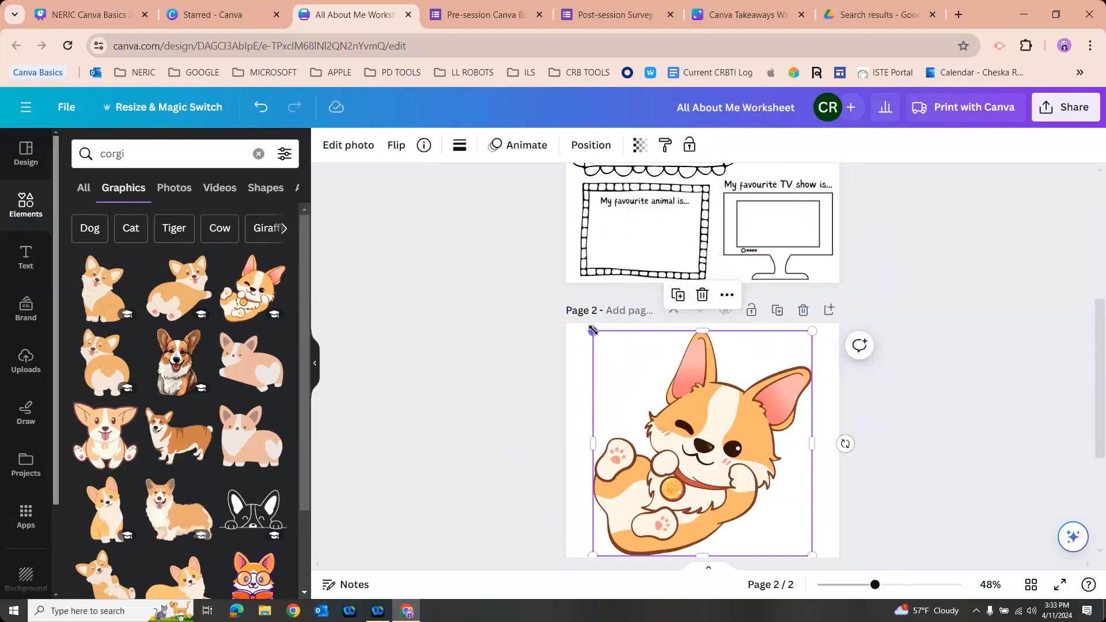
# Step: Shrink the corgi graphic and fit it inside the "My favourite animal is..." frame on page 1
pyautogui.moveTo(597, 333); pyautogui.dragTo(644, 222)
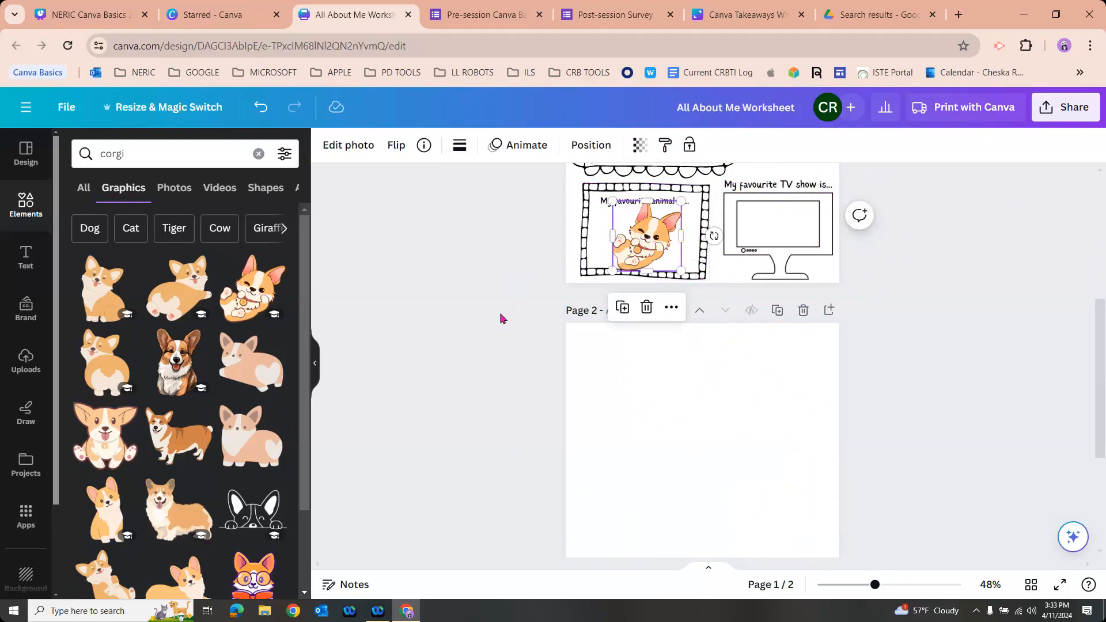
pyautogui.scroll(2, 635, 452)
pyautogui.click(634, 452)
pyautogui.scroll(2, 635, 452)
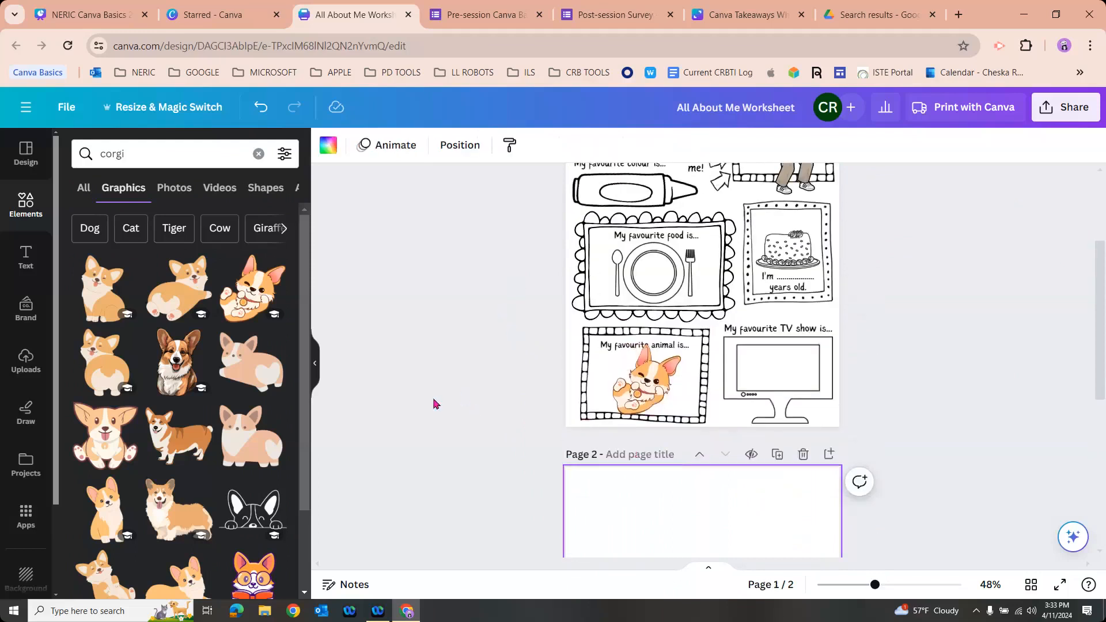
# Step: Search the Elements photos for "purple foods" and filter the results by the colour Purple #8c52ff
pyautogui.click(175, 193)
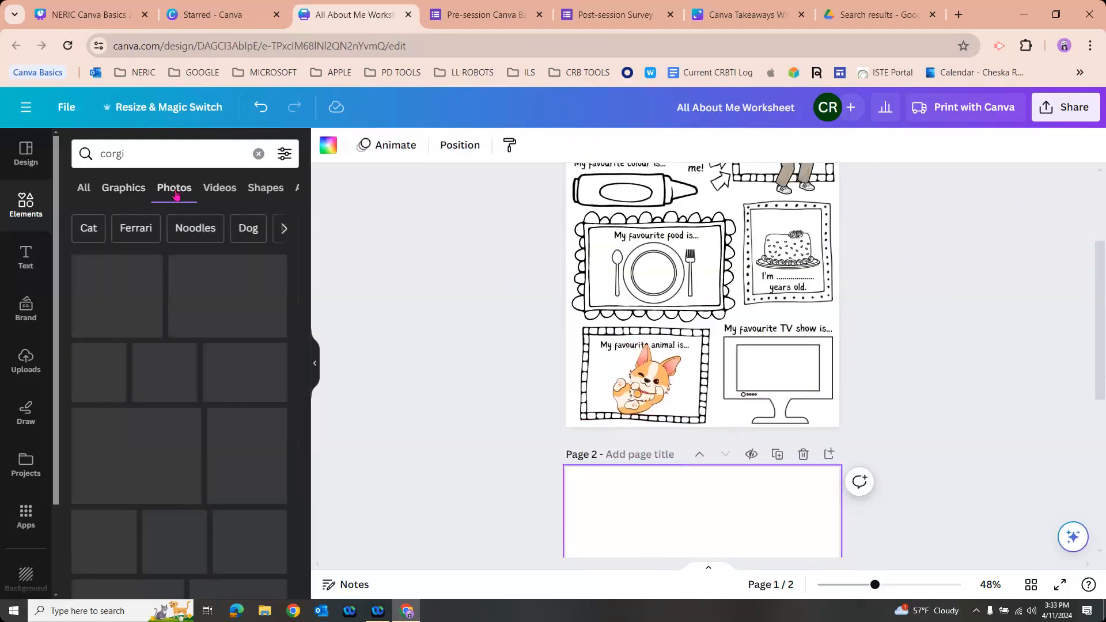
pyautogui.click(159, 157)
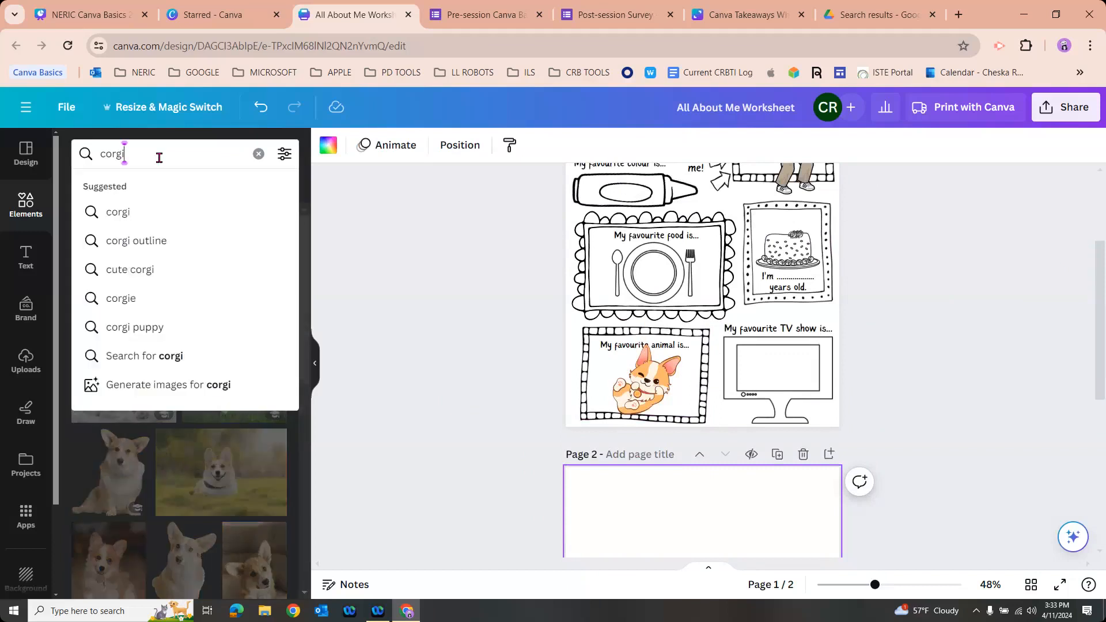
pyautogui.doubleClick(159, 157)
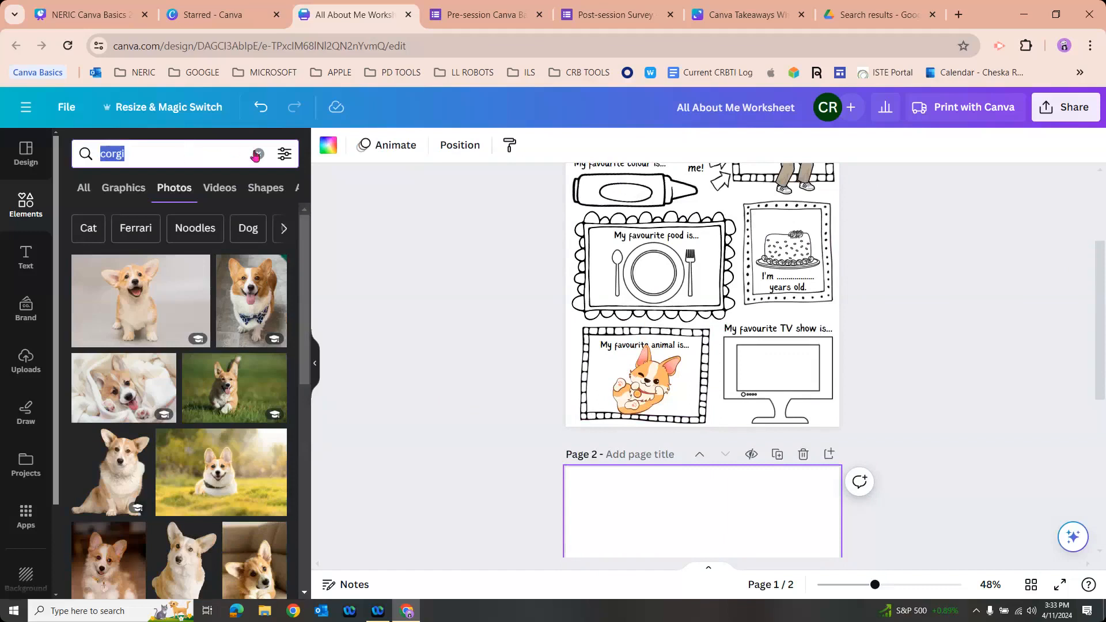
pyautogui.click(282, 162)
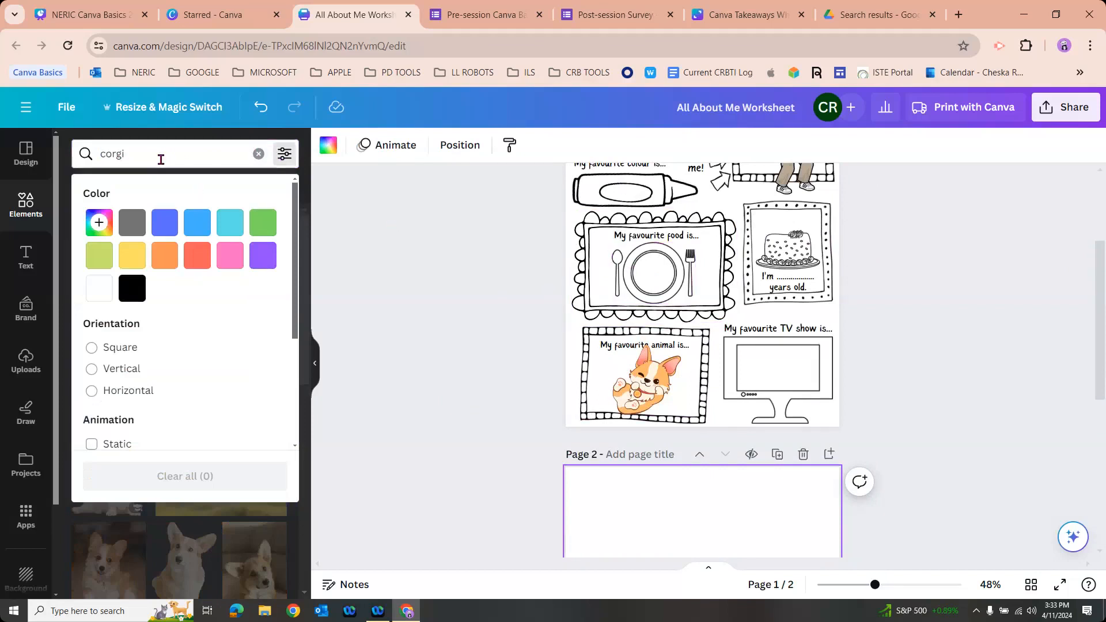
pyautogui.click(161, 160)
pyautogui.write('purple foods')
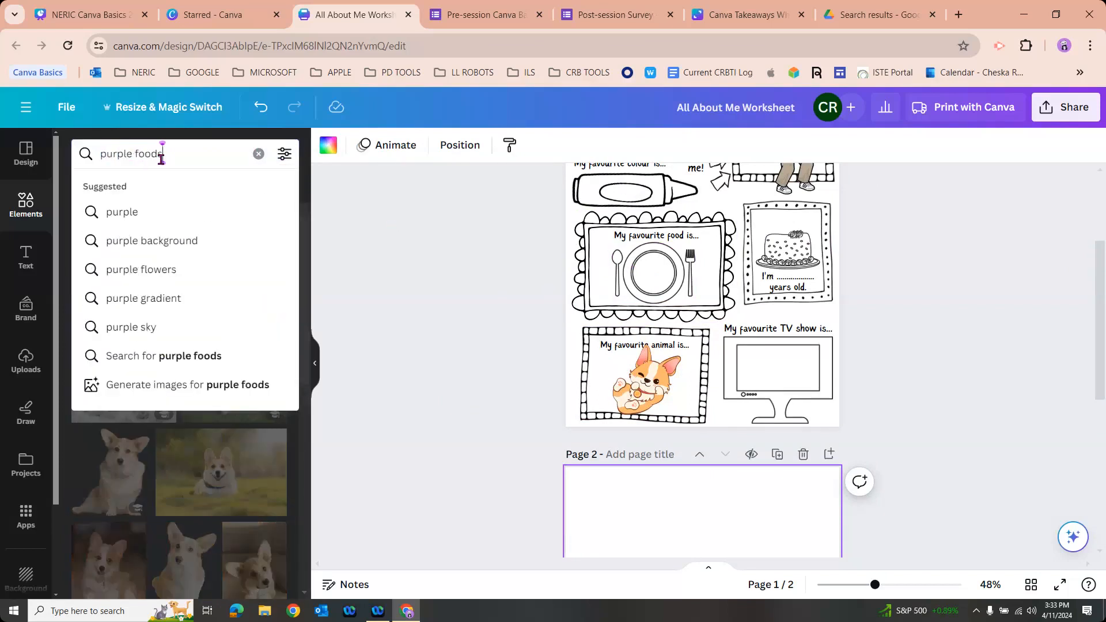
pyautogui.press('Return')
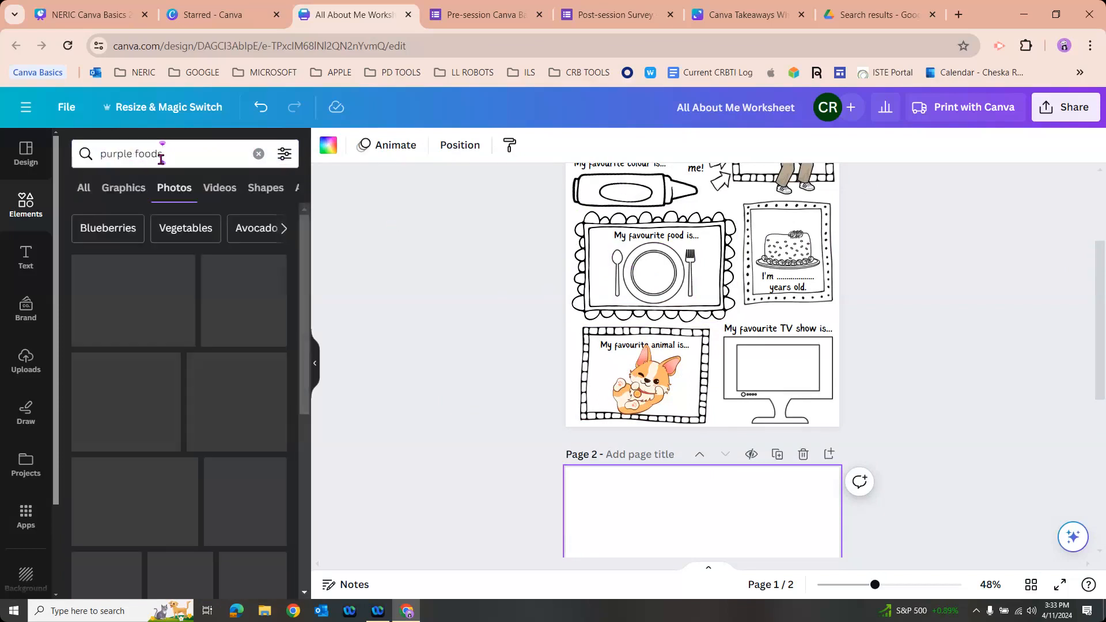
pyautogui.click(282, 163)
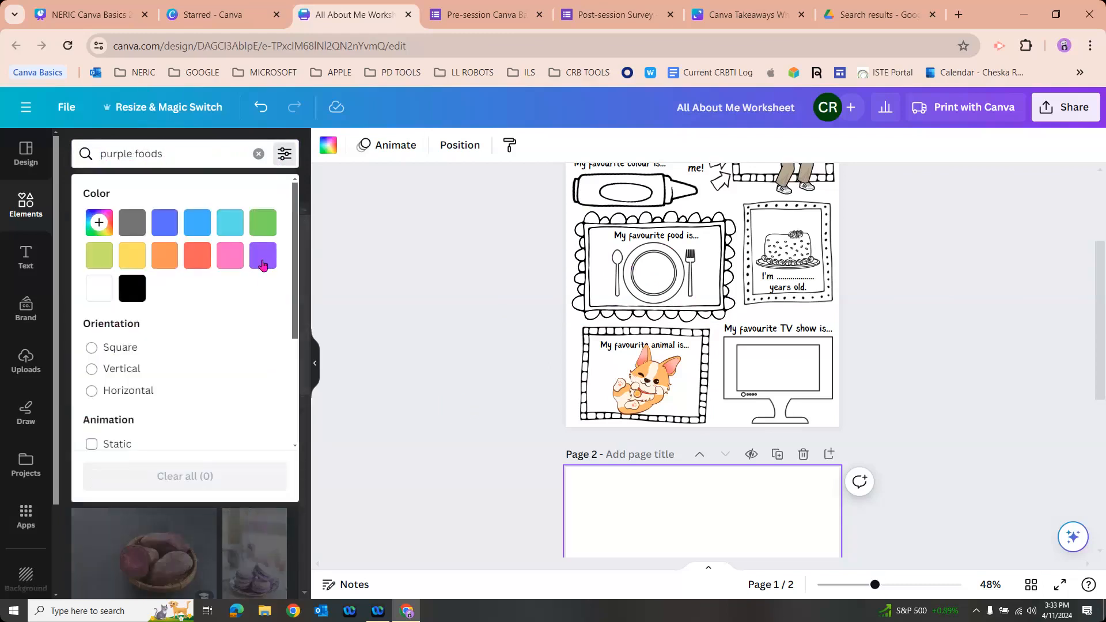
pyautogui.click(262, 256)
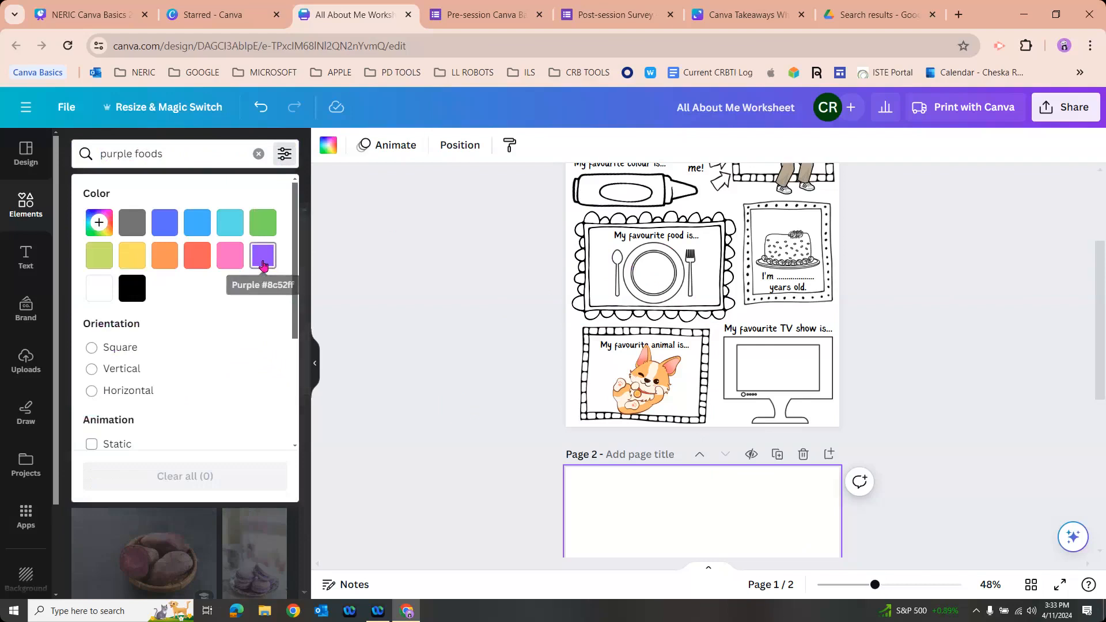
# Step: Add the photo of the pink cupcake with a candle to the design and move it onto blank page 2
pyautogui.click(397, 260)
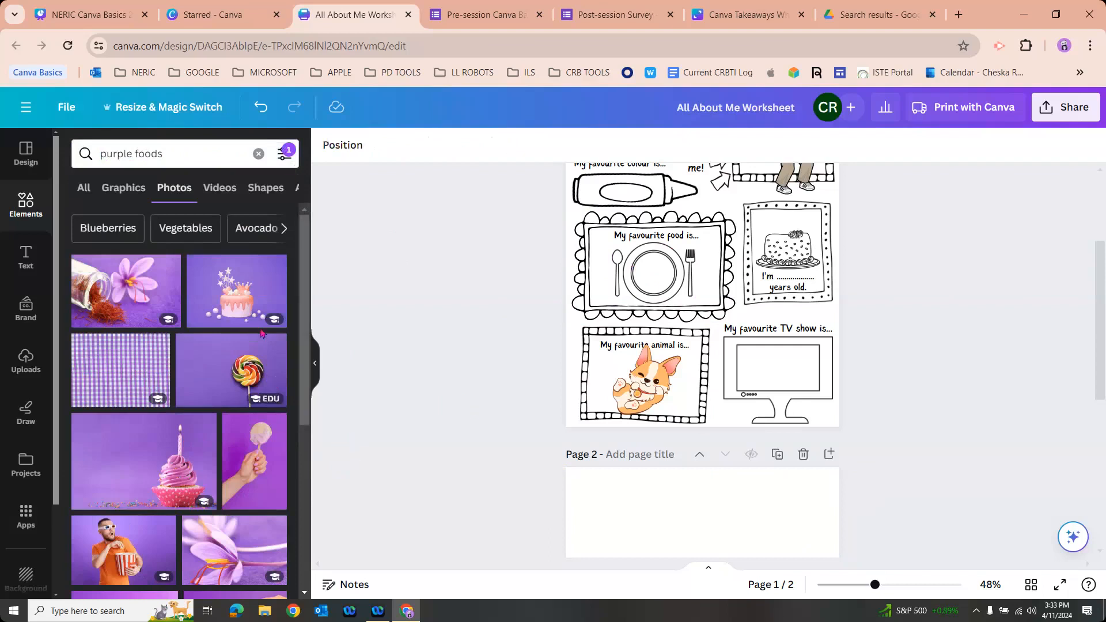
pyautogui.click(162, 473)
pyautogui.scroll(2, 716, 273)
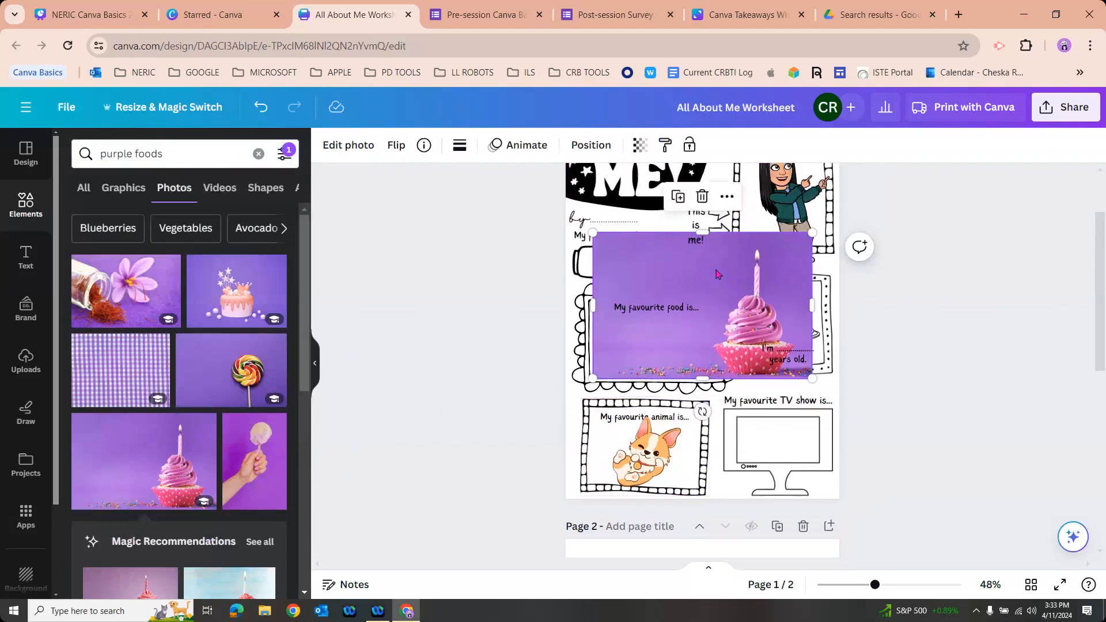
pyautogui.moveTo(717, 287); pyautogui.dragTo(637, 329)
pyautogui.scroll(-2, 626, 362)
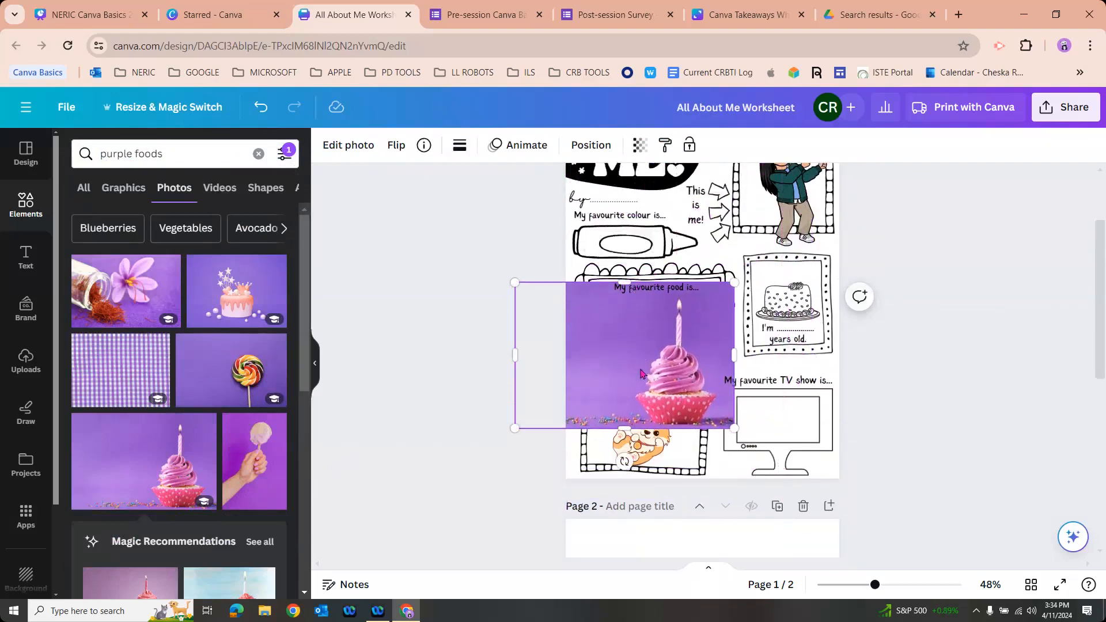
pyautogui.moveTo(626, 289); pyautogui.dragTo(666, 456)
pyautogui.scroll(-2, 681, 519)
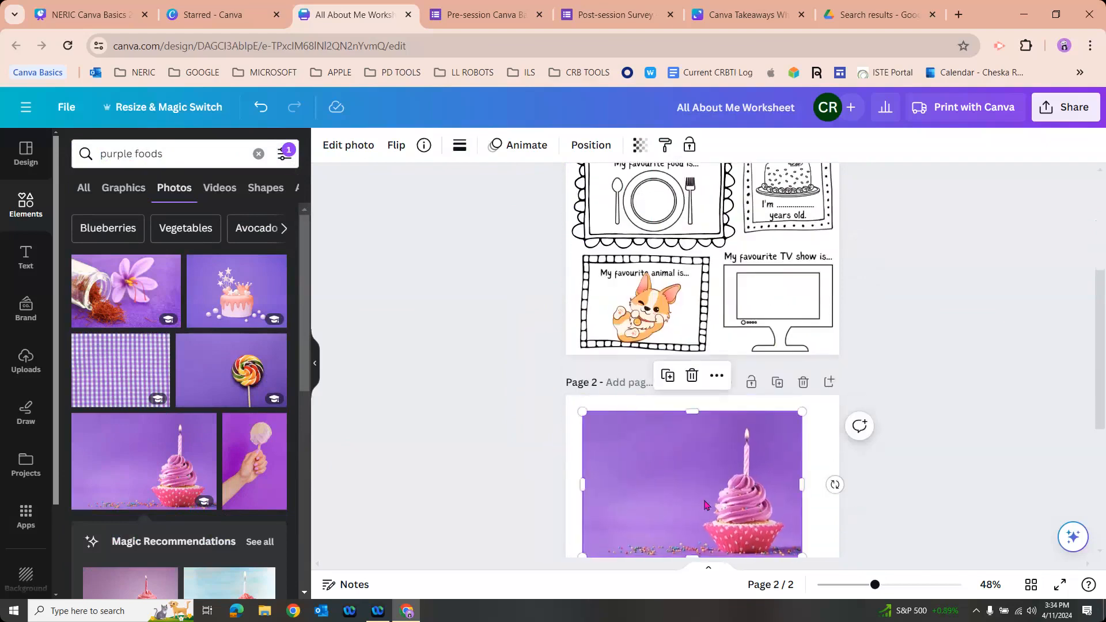
pyautogui.scroll(-2, 662, 460)
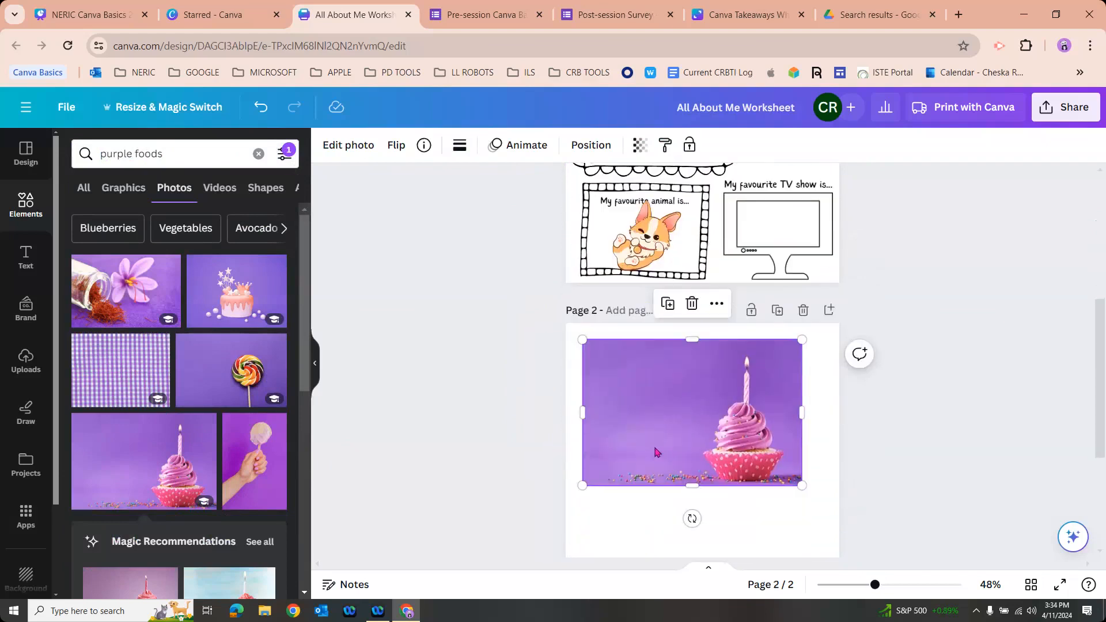
# Step: Crop the empty purple area off the left side of the cupcake photo, using a freeform aspect ratio
pyautogui.doubleClick(660, 419)
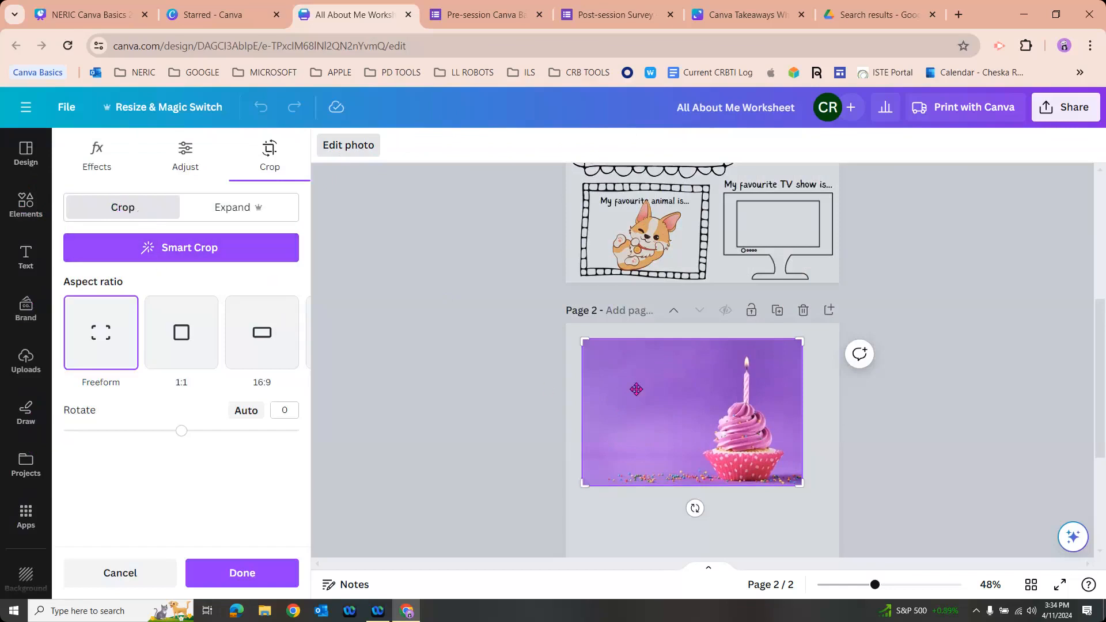
pyautogui.moveTo(583, 339); pyautogui.dragTo(673, 342)
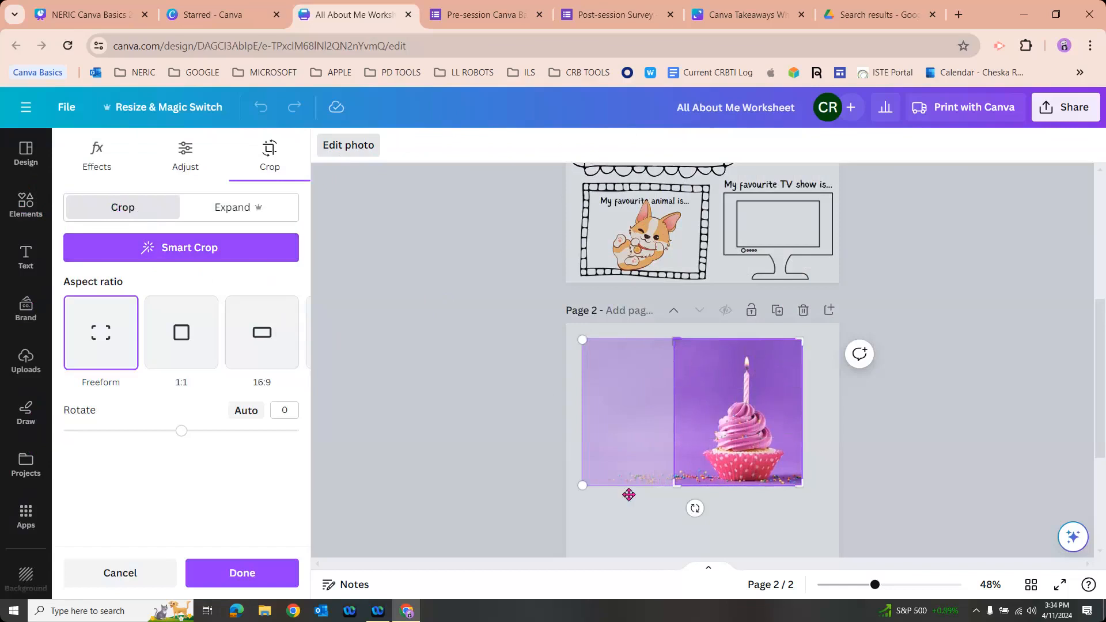
pyautogui.click(619, 483)
pyautogui.click(552, 383)
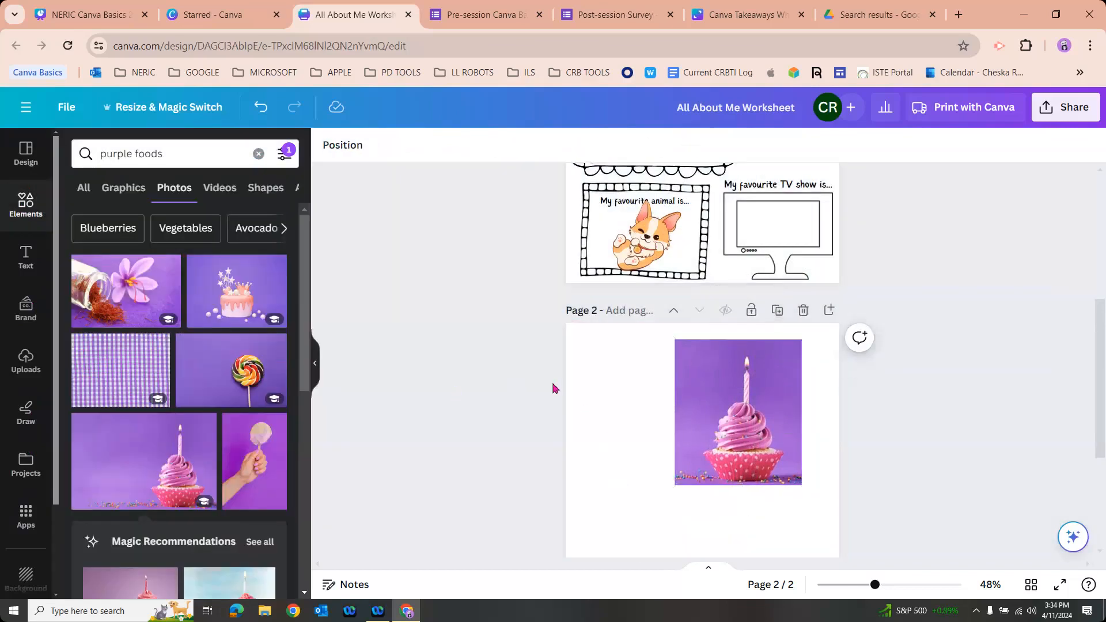
# Step: Shrink the cropped cupcake photo on page 2 and remove its background with BG Remover
pyautogui.click(735, 374)
pyautogui.moveTo(696, 369); pyautogui.dragTo(715, 386)
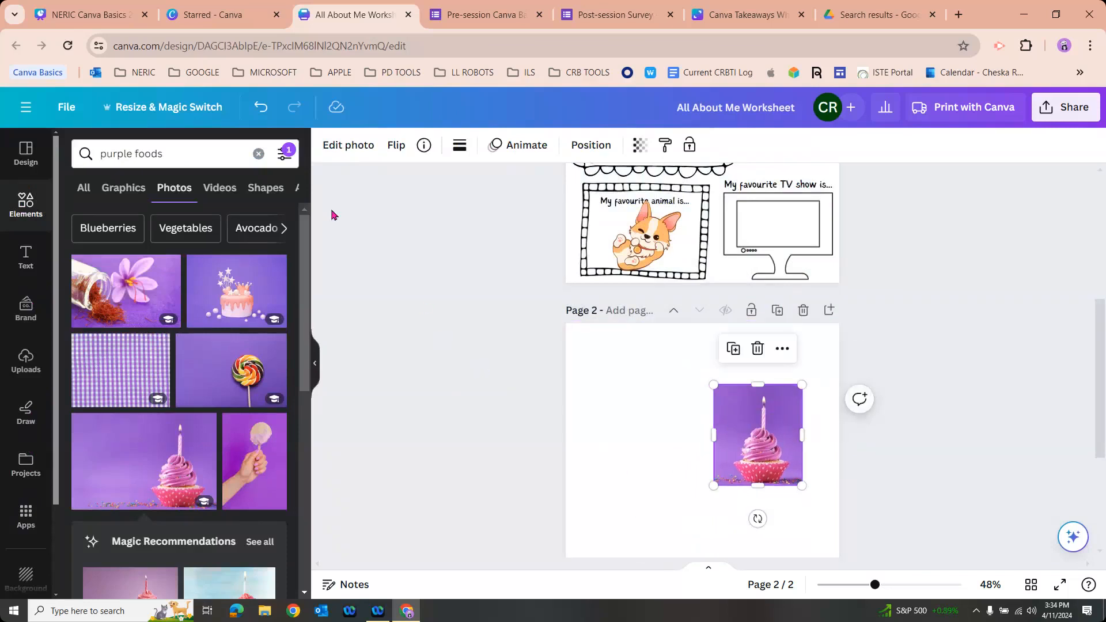
pyautogui.click(345, 150)
pyautogui.moveTo(769, 436); pyautogui.dragTo(657, 392)
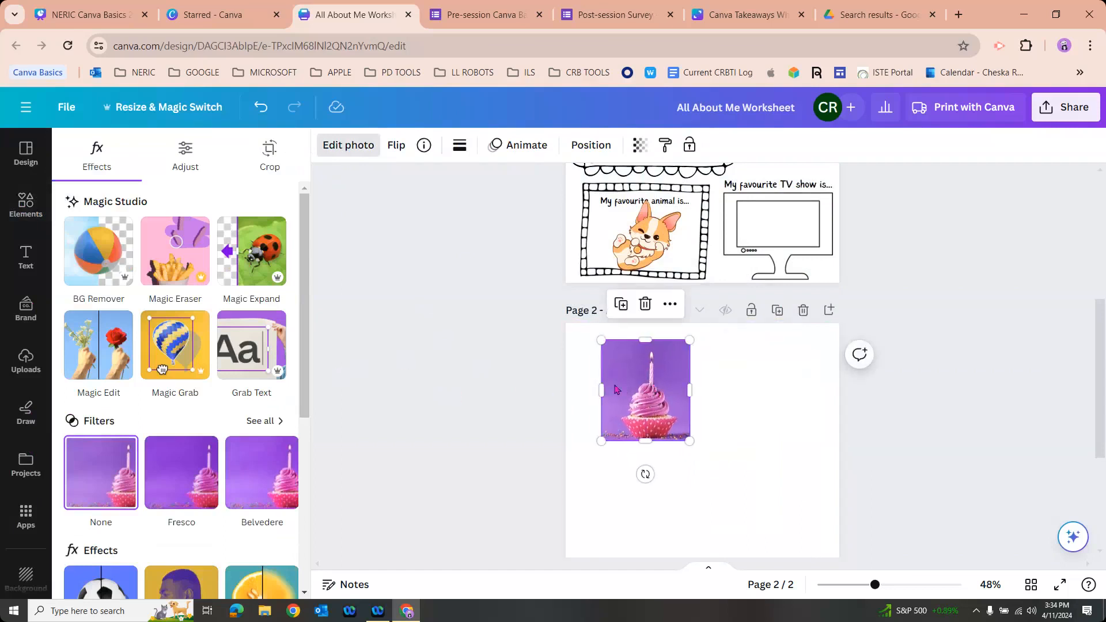
pyautogui.click(94, 271)
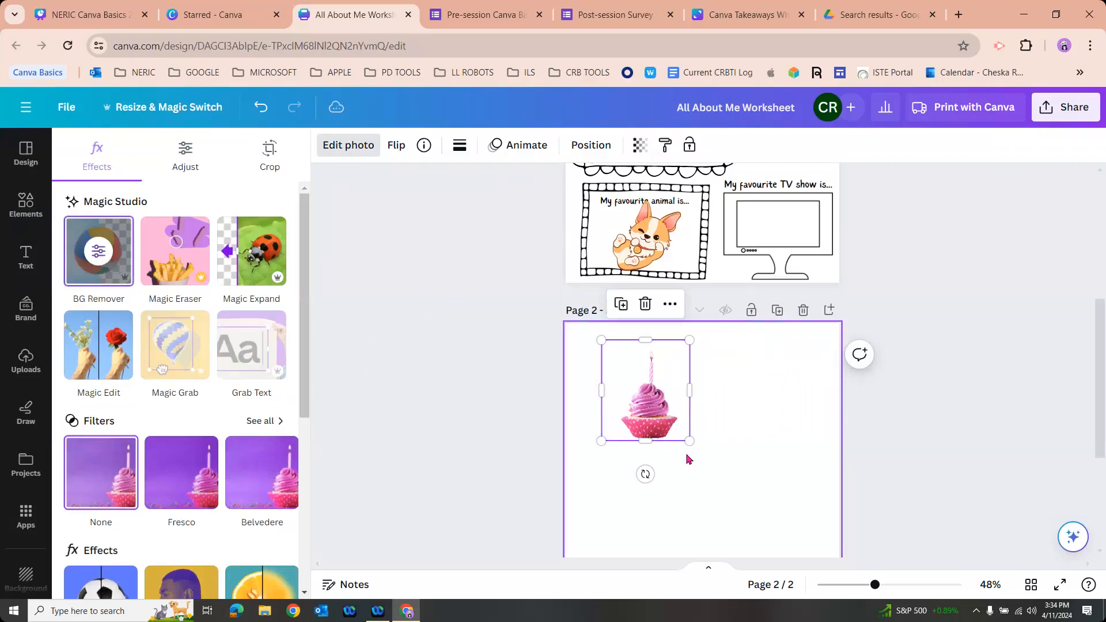
# Step: Move the cupcake cutout from page 2 onto the plate in the "My favourite food is..." frame on page 1
pyautogui.scroll(2, 780, 451)
pyautogui.moveTo(668, 461); pyautogui.dragTo(650, 203)
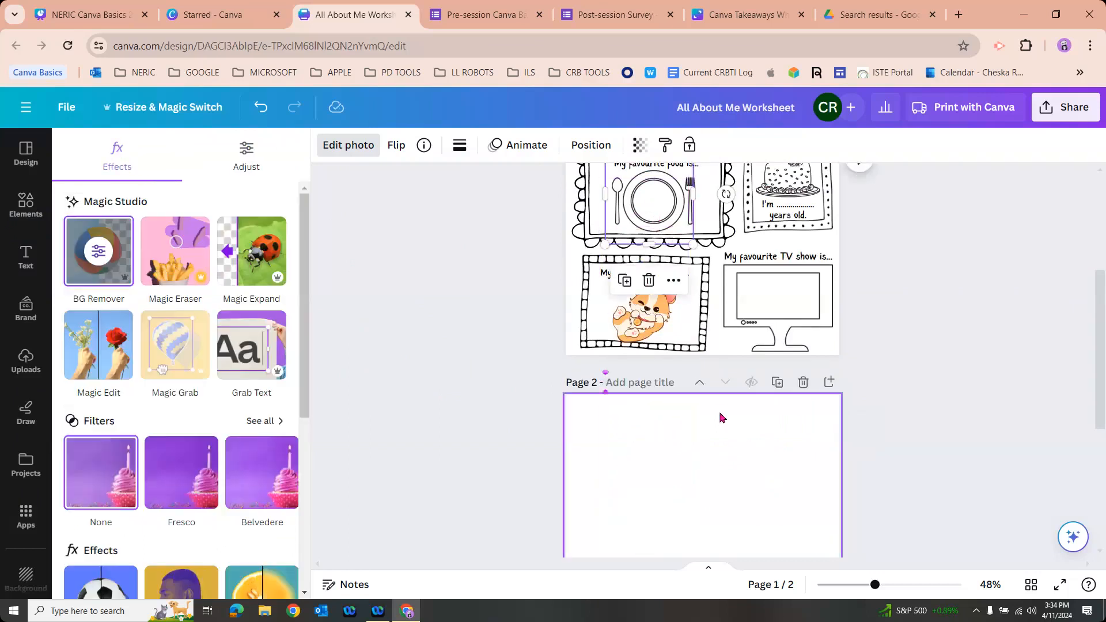
pyautogui.hotkey('ctrl', 'z')
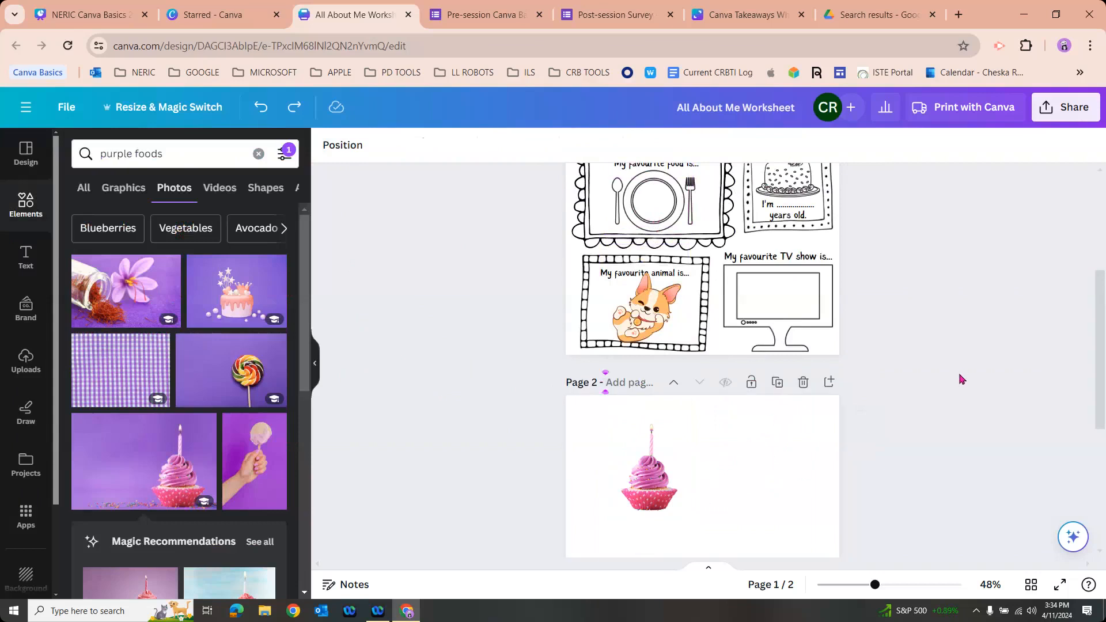
pyautogui.moveTo(651, 512); pyautogui.dragTo(668, 252)
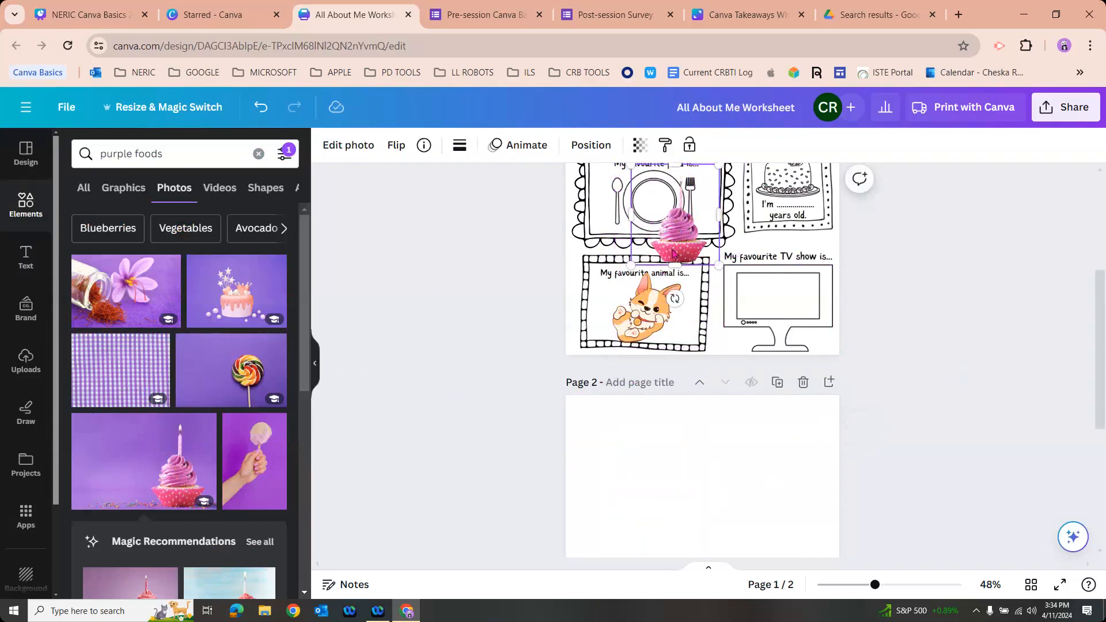
pyautogui.scroll(1, 711, 373)
pyautogui.moveTo(674, 297); pyautogui.dragTo(656, 281)
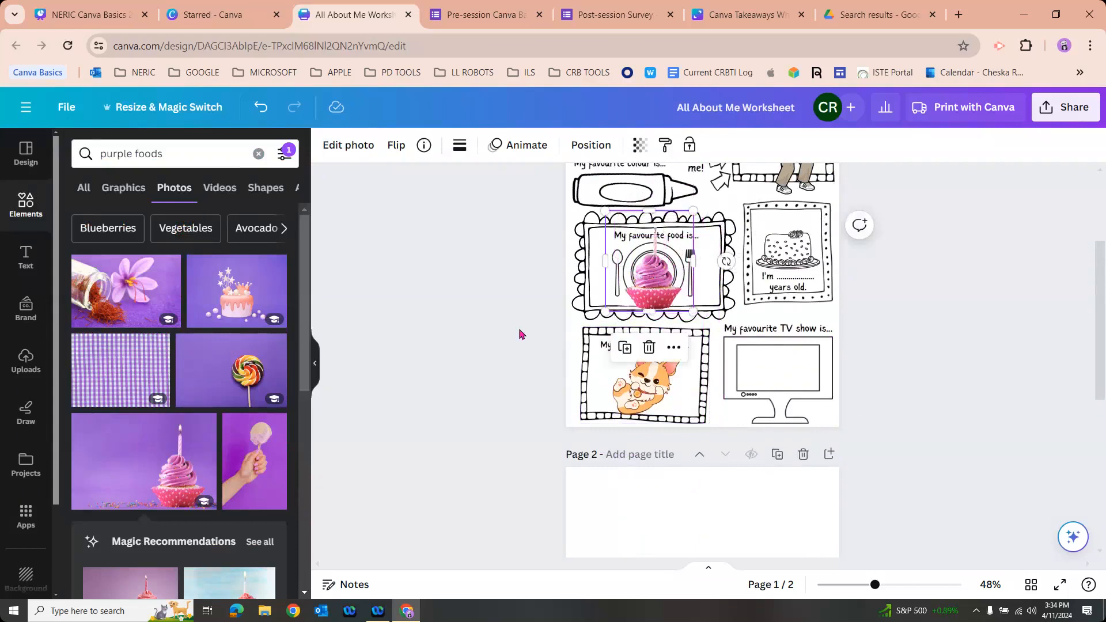
# Step: Demonstrate layer order by sending the cupcake to the back of the worksheet and returning it to the front
pyautogui.click(469, 382)
pyautogui.click(631, 300)
pyautogui.click(598, 151)
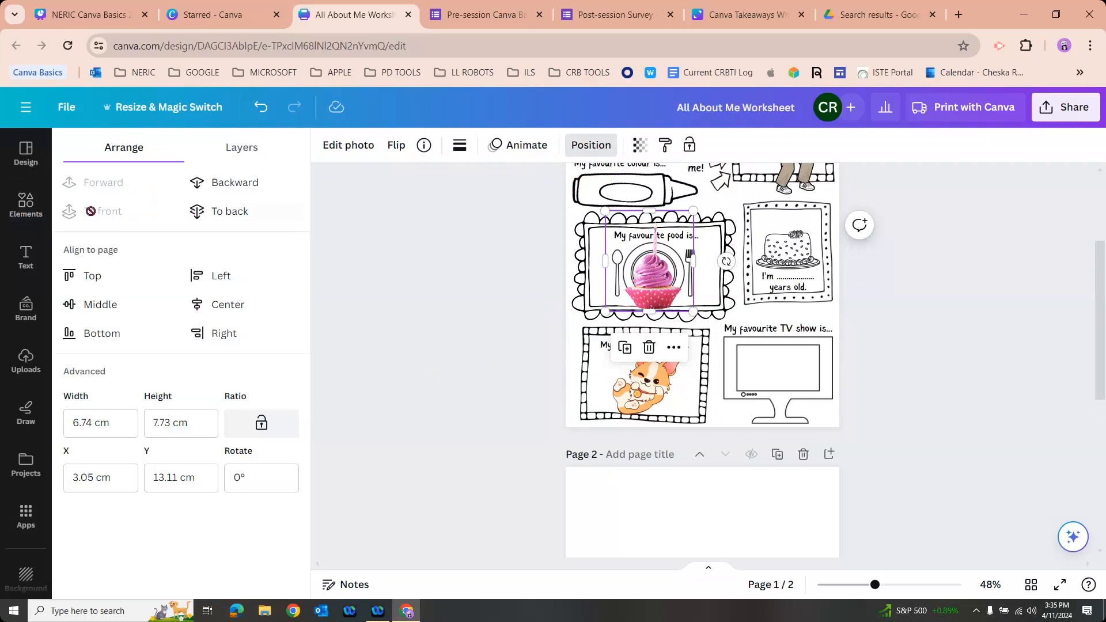
pyautogui.click(233, 185)
pyautogui.click(229, 211)
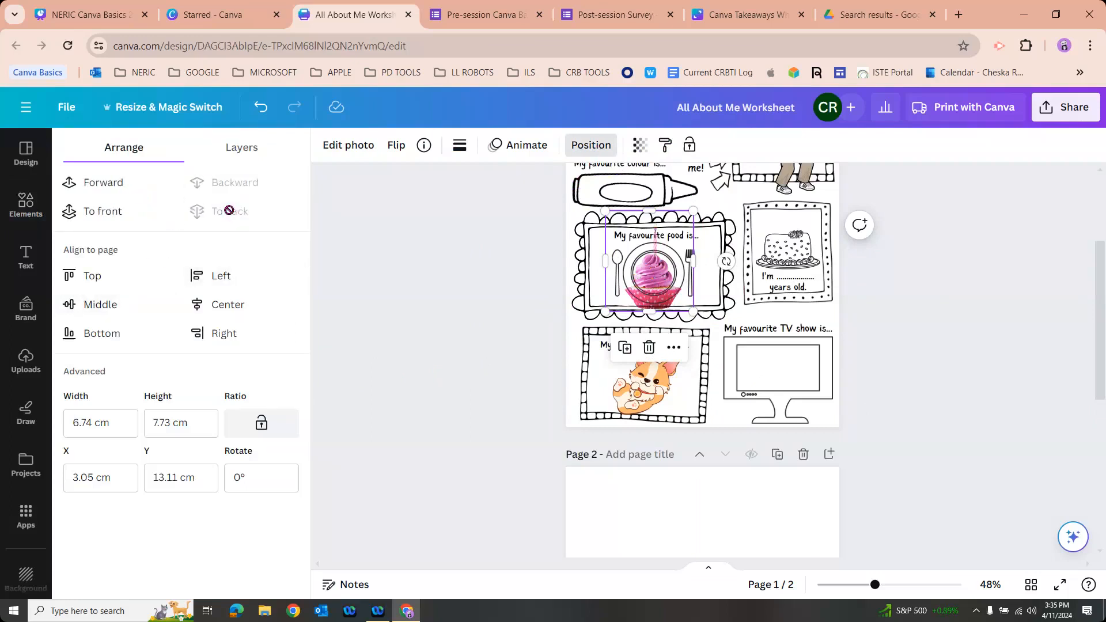
pyautogui.click(99, 214)
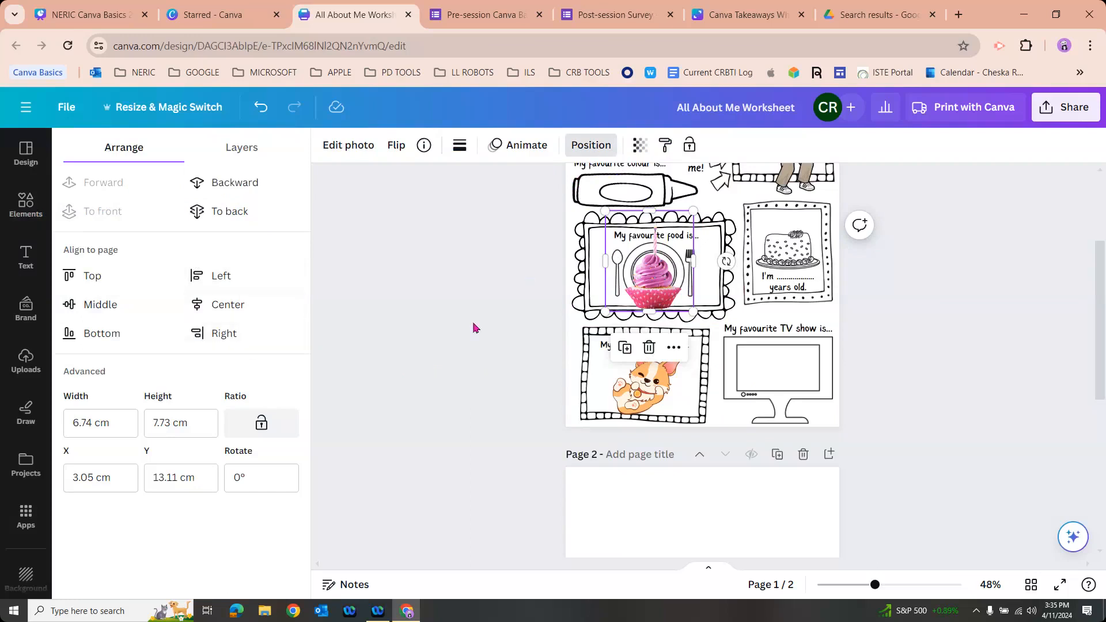
pyautogui.click(468, 357)
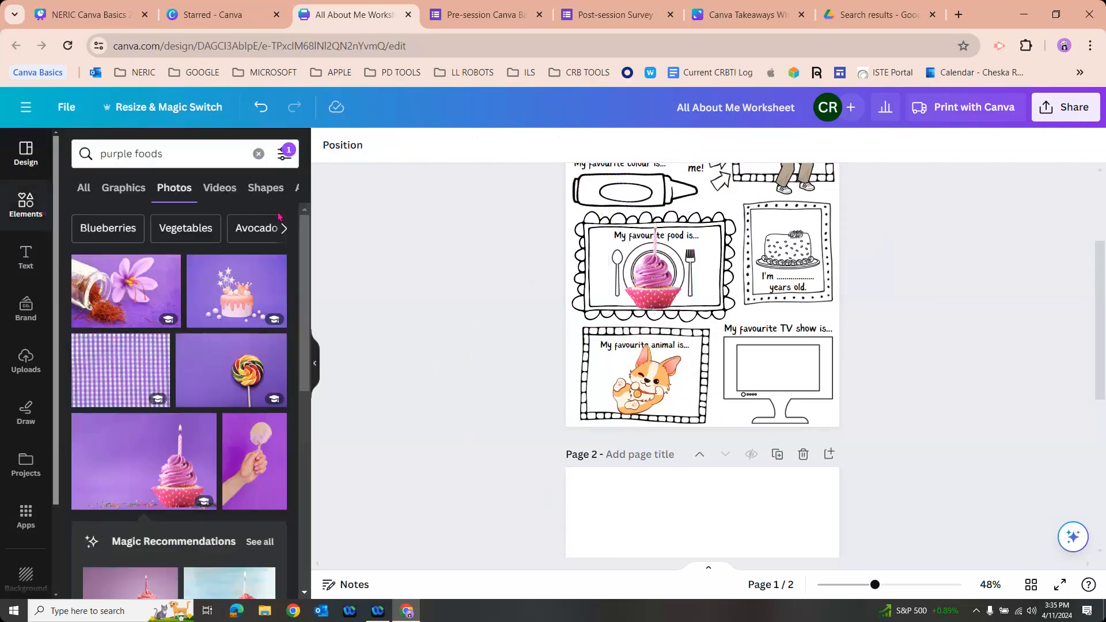
# Step: Browse the available text options, including the default heading styles, recently used text and font combinations
pyautogui.click(12, 261)
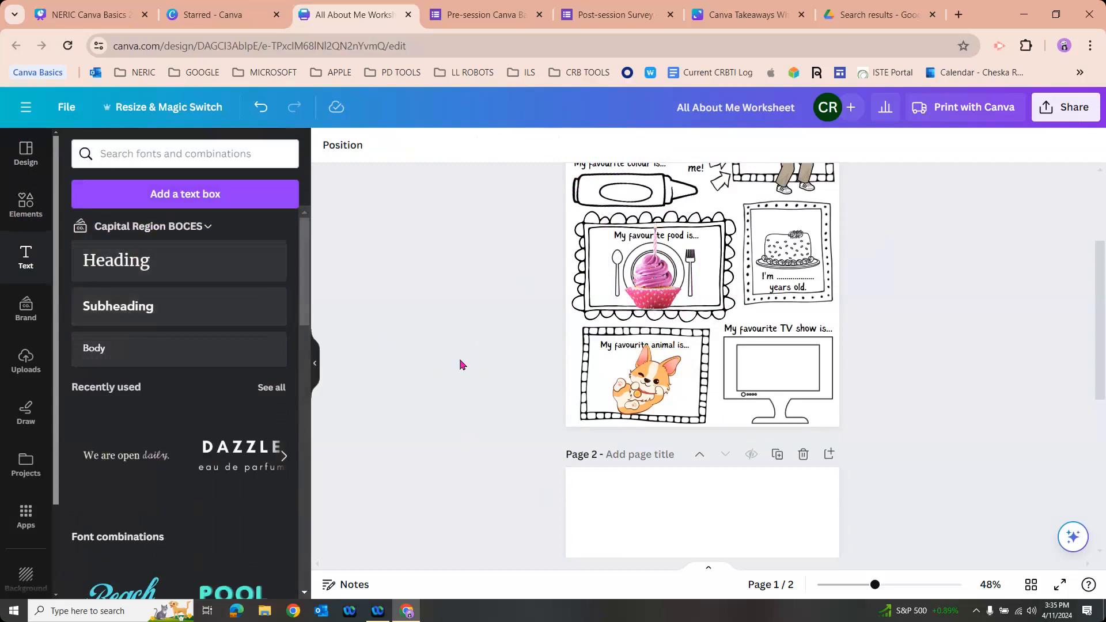
pyautogui.scroll(3, 462, 365)
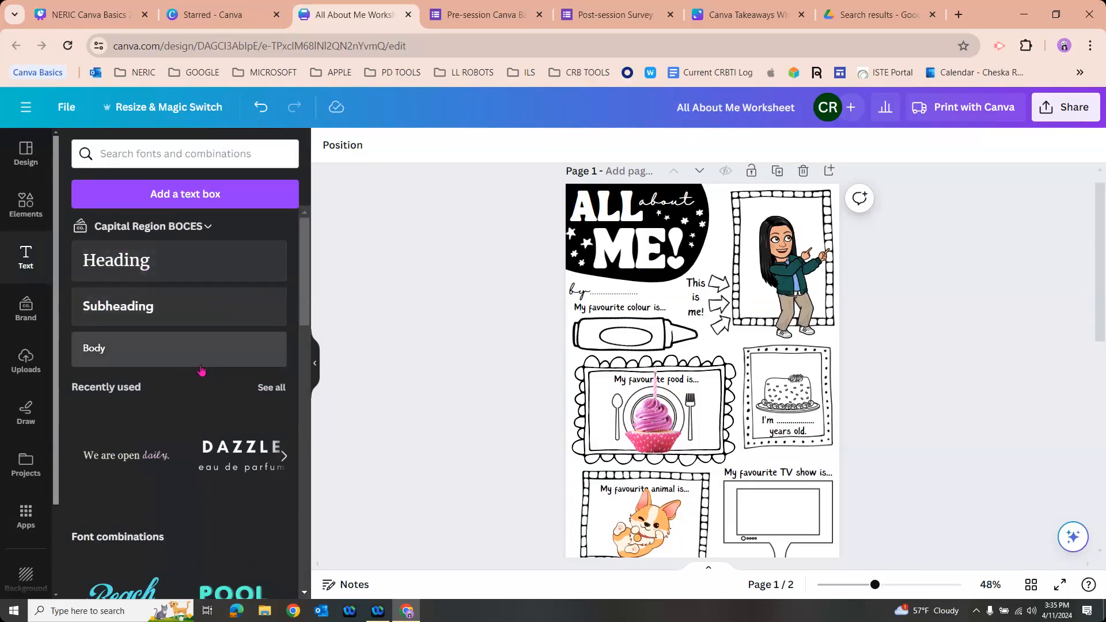
pyautogui.scroll(-3, 227, 402)
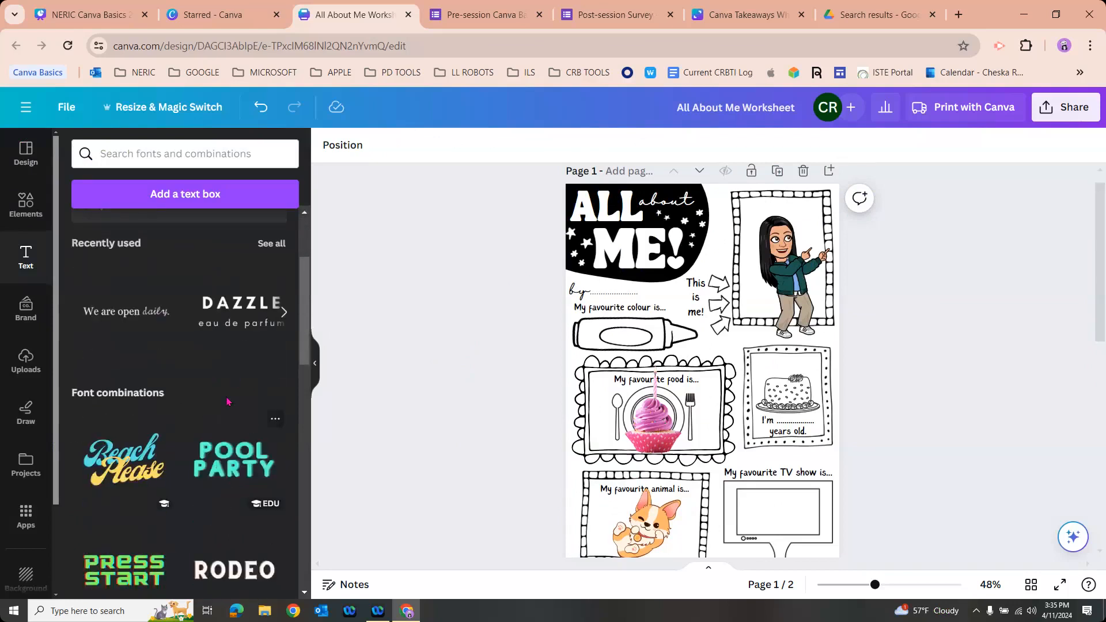
pyautogui.scroll(-5, 228, 402)
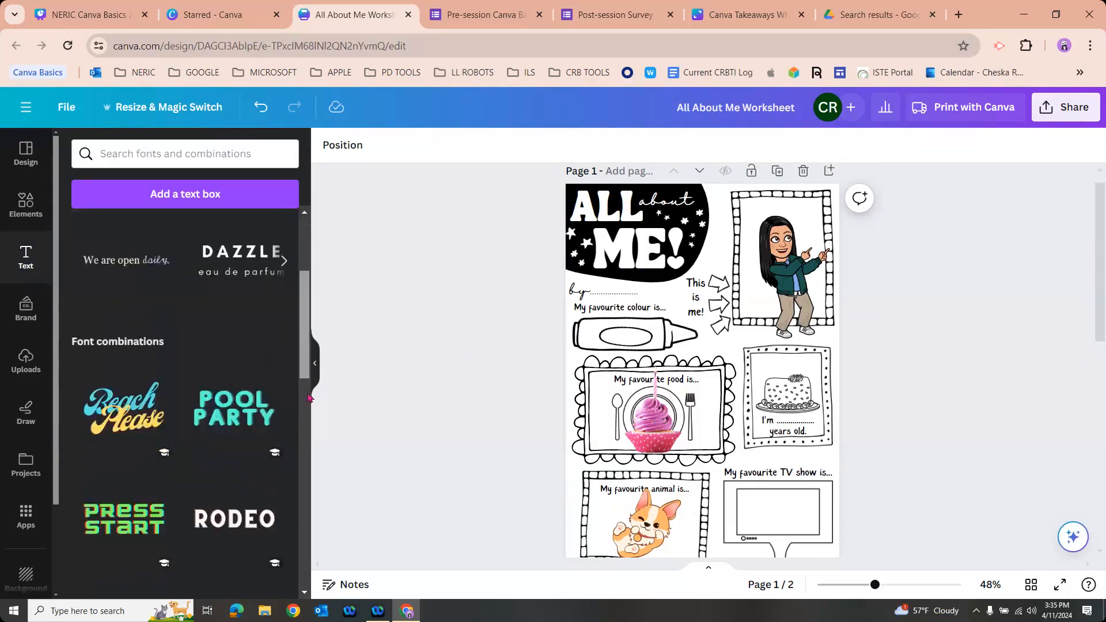
pyautogui.scroll(-3, 236, 441)
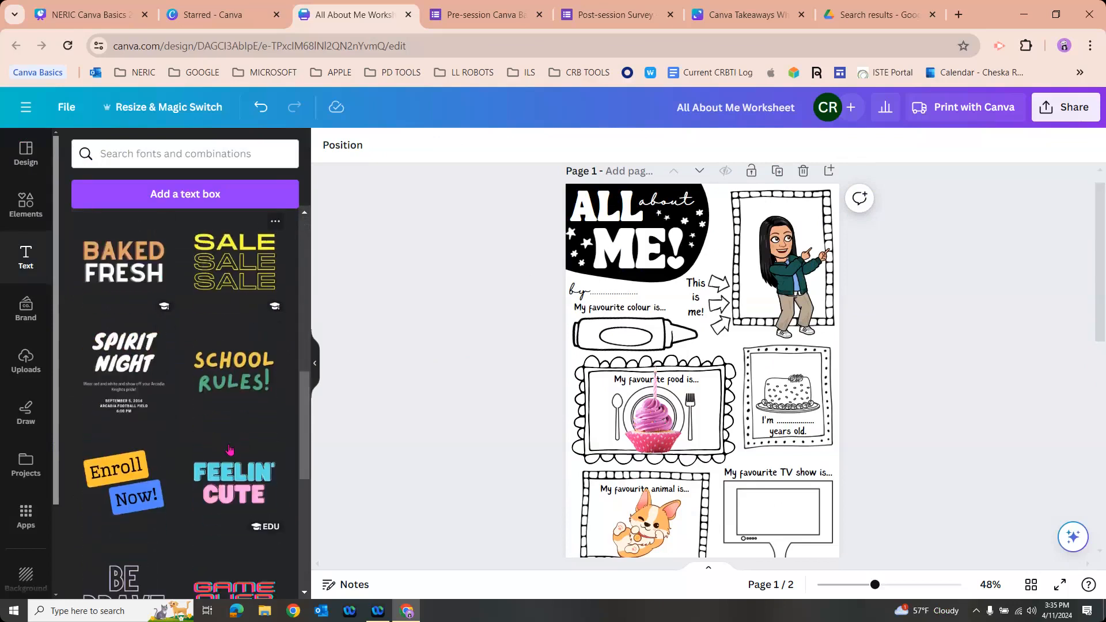
pyautogui.scroll(-1, 243, 484)
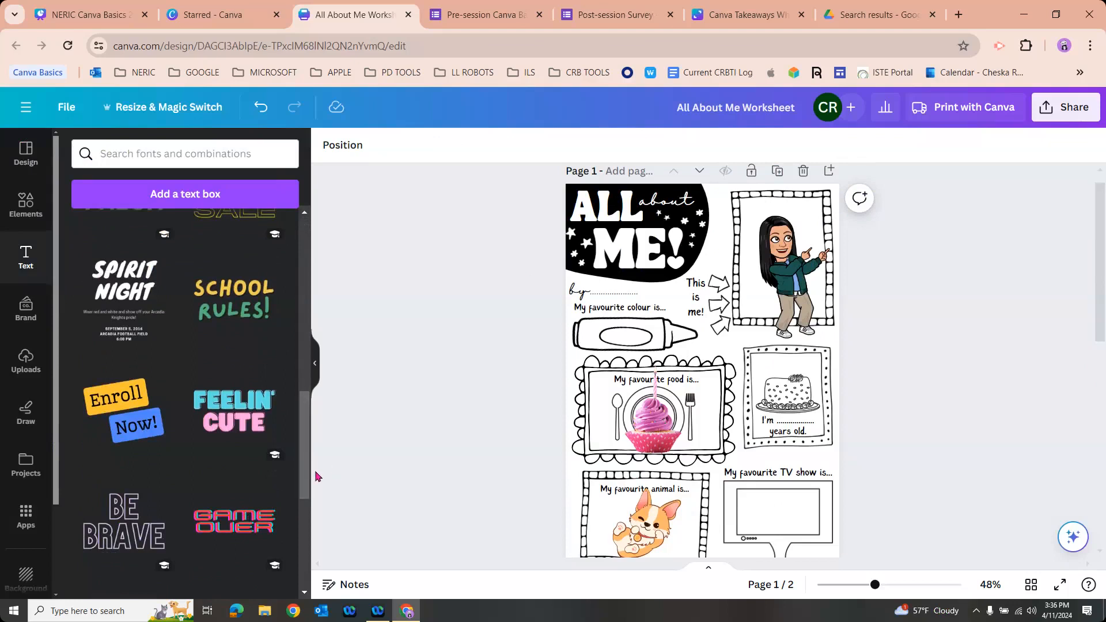
pyautogui.moveTo(310, 473); pyautogui.dragTo(305, 561)
pyautogui.moveTo(300, 427); pyautogui.dragTo(315, 193)
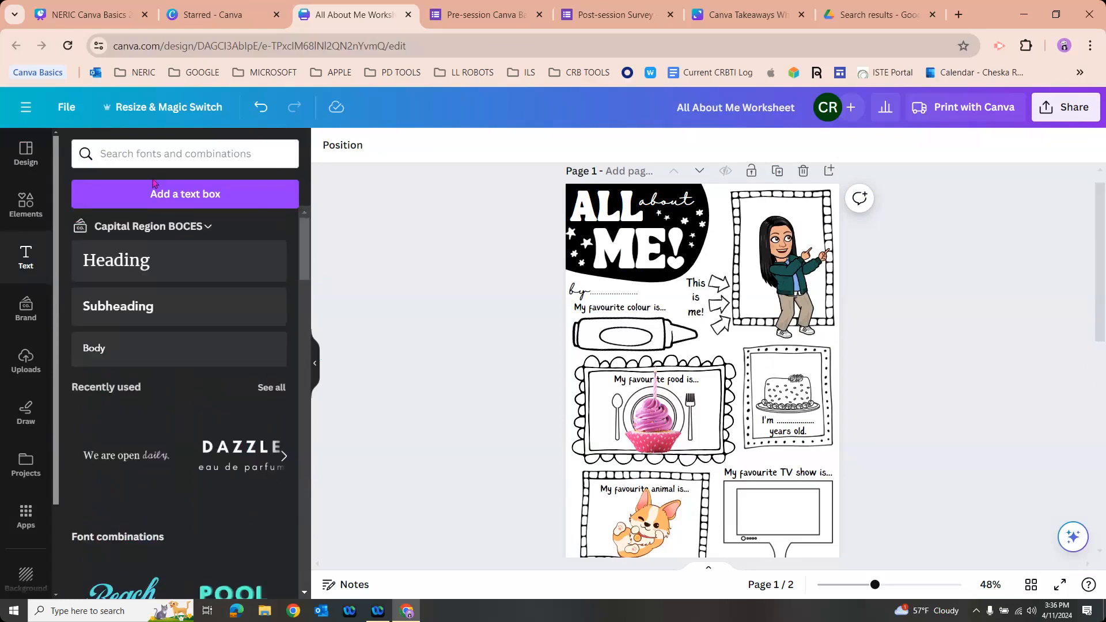
# Step: Search the fonts and combinations for "handwriting" and look through the matching fonts
pyautogui.click(149, 156)
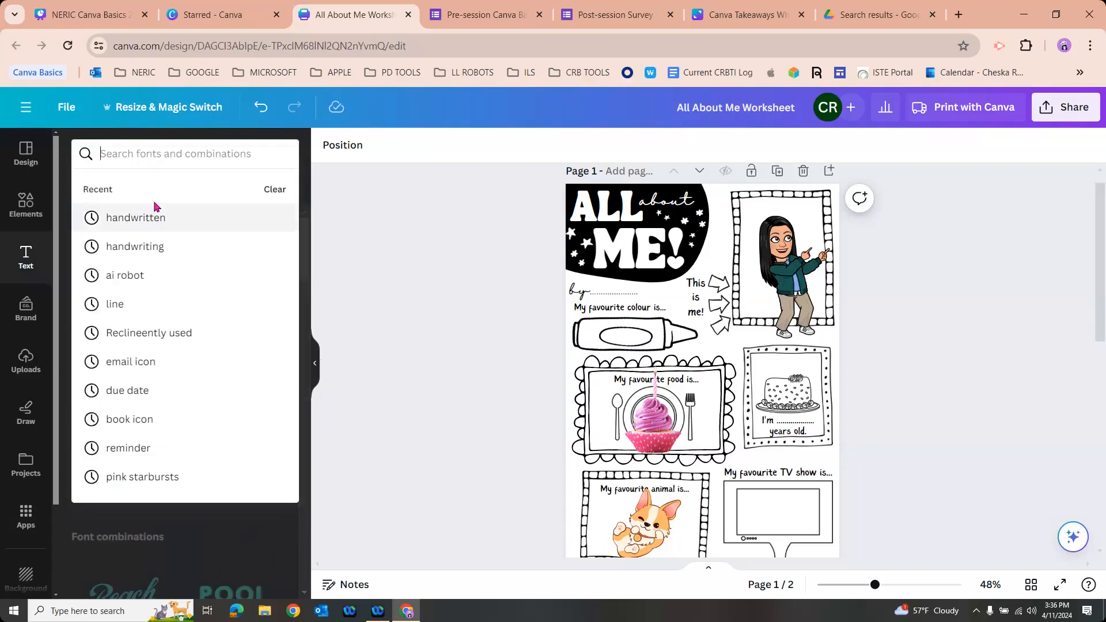
pyautogui.click(155, 249)
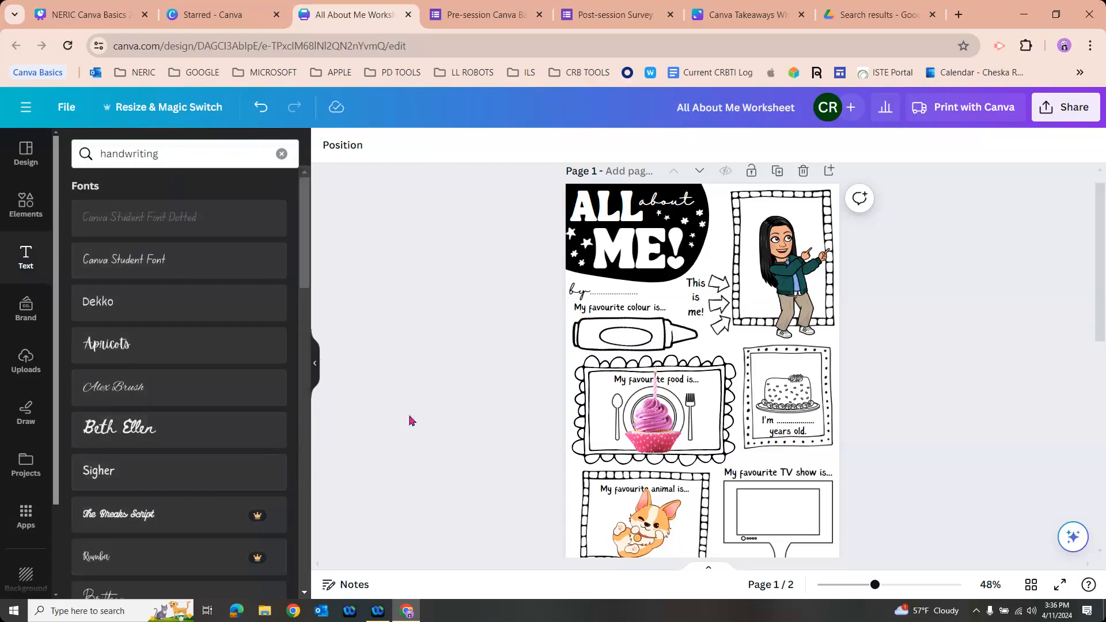
pyautogui.scroll(-3, 415, 419)
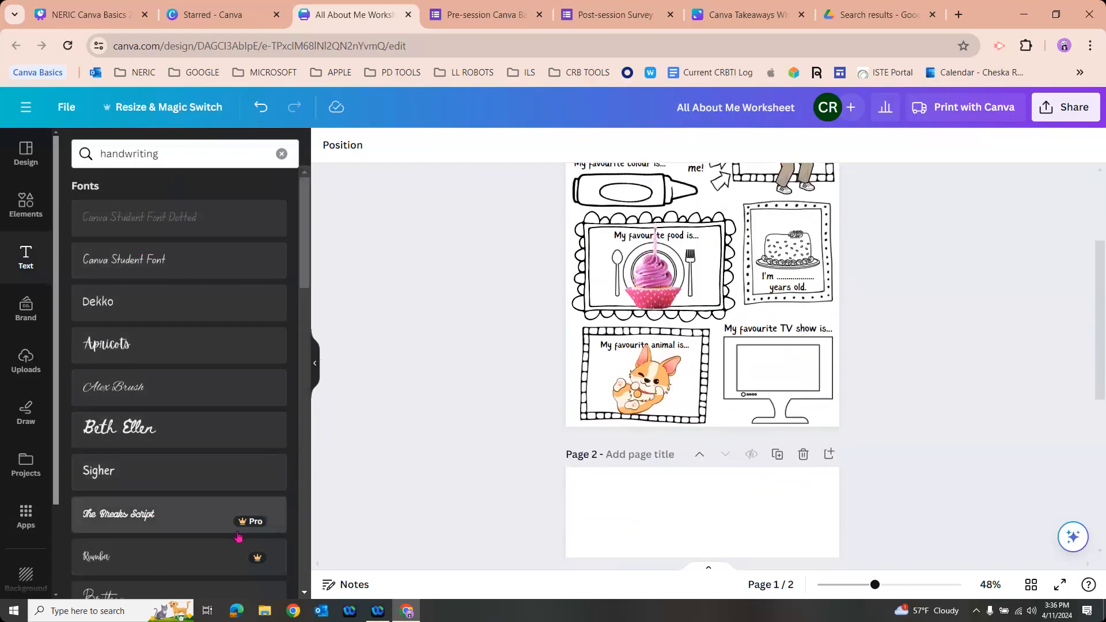
pyautogui.scroll(-2, 378, 420)
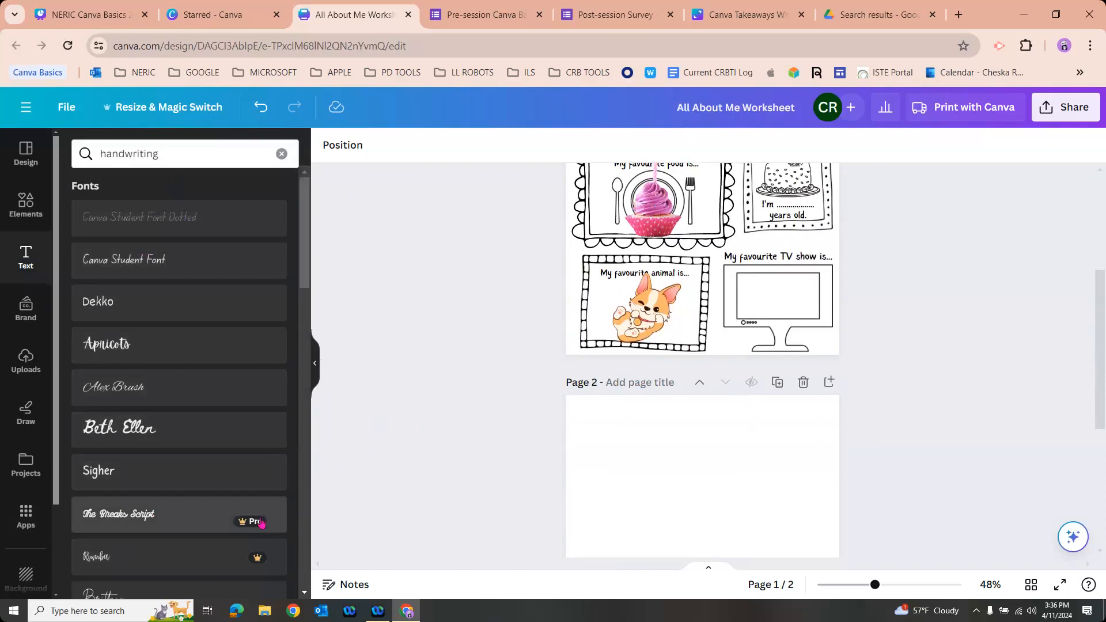
pyautogui.scroll(-2, 264, 375)
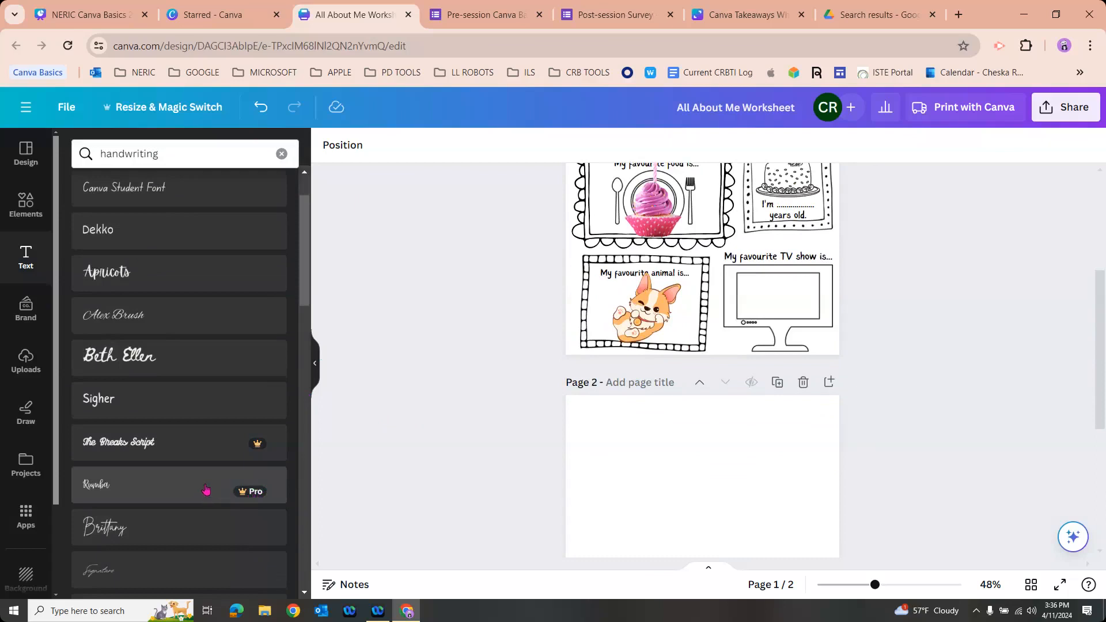
# Step: Add a text box in the Rumba font at size 38 and move it onto page 2
pyautogui.click(152, 489)
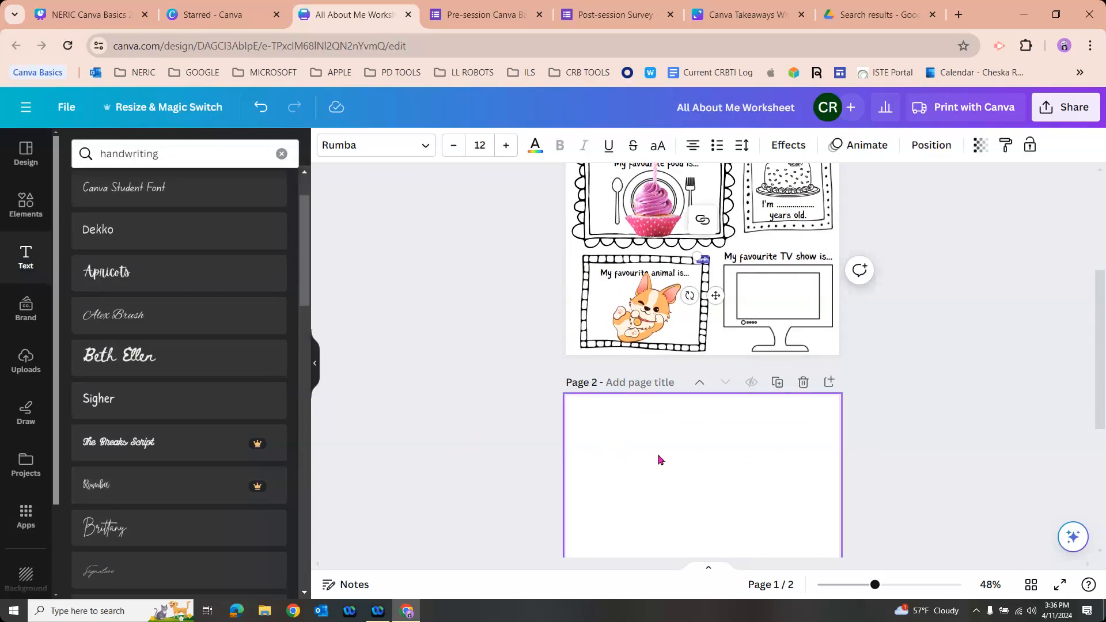
pyautogui.scroll(2, 660, 459)
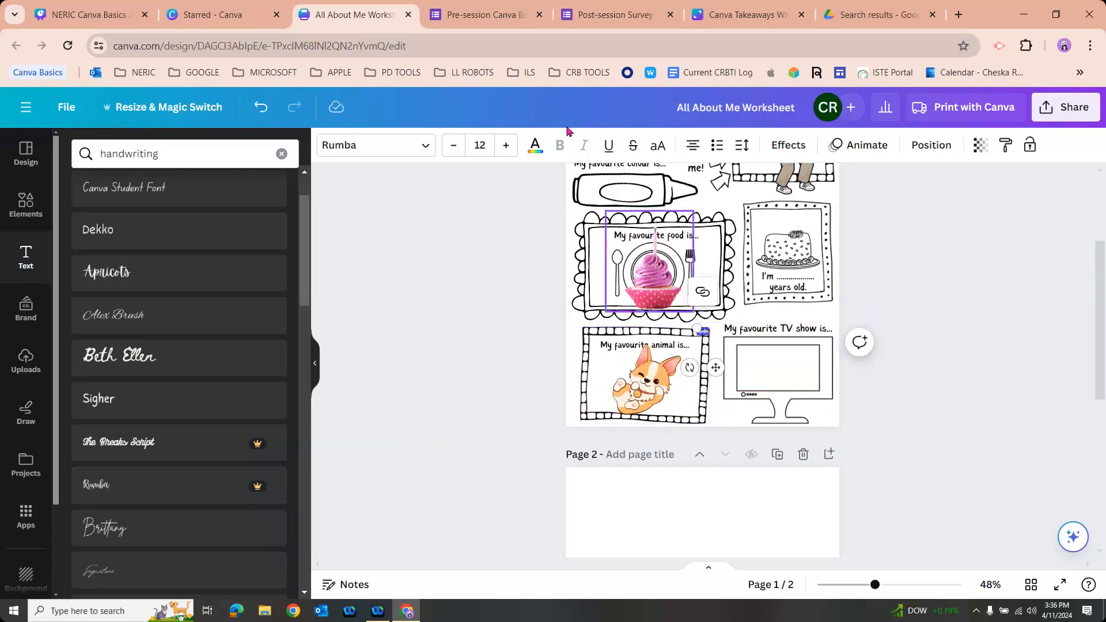
pyautogui.click(505, 142)
pyautogui.click(505, 143)
pyautogui.click(505, 144)
pyautogui.click(507, 146)
pyautogui.click(507, 145)
pyautogui.click(508, 146)
pyautogui.click(507, 145)
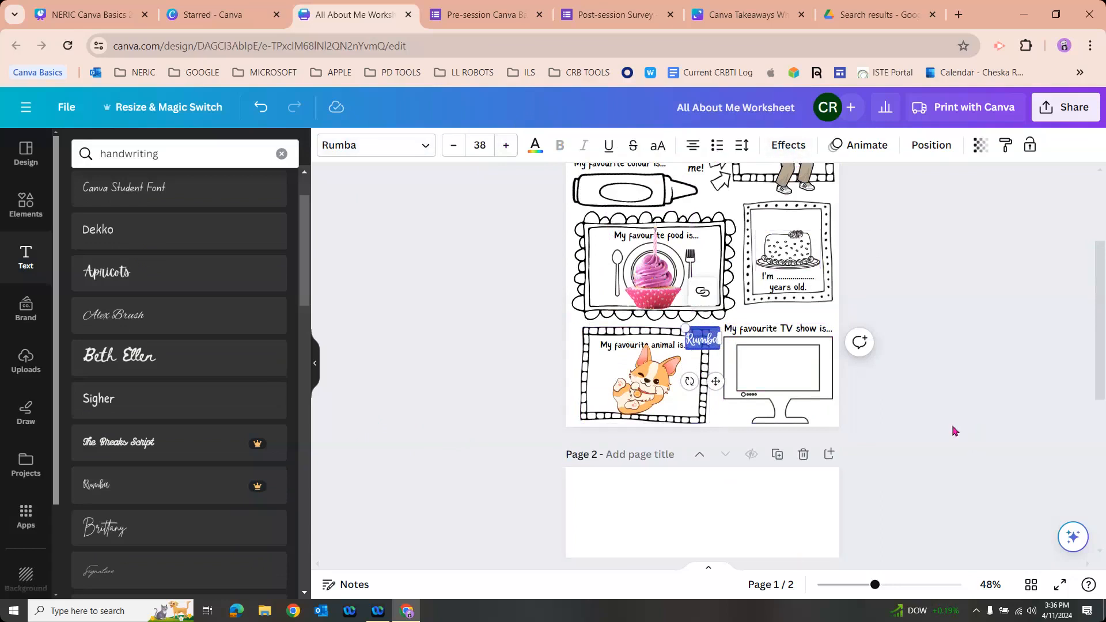
pyautogui.click(954, 403)
pyautogui.moveTo(686, 337); pyautogui.dragTo(684, 502)
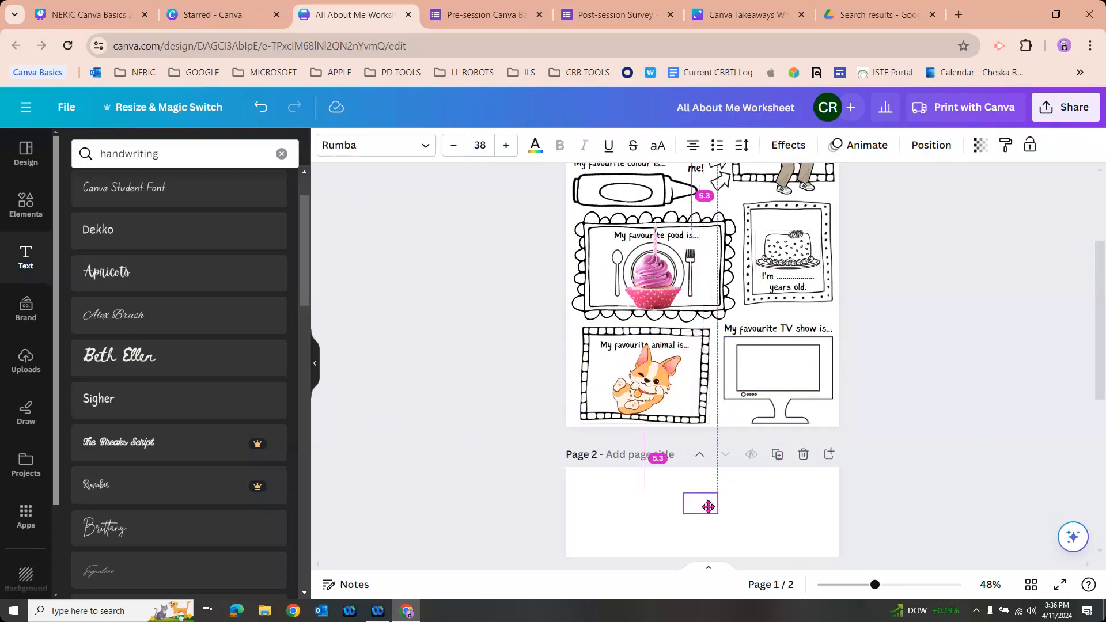
# Step: Increase the Rumba text on page 2 to size 42 and widen its text box
pyautogui.scroll(-4, 794, 457)
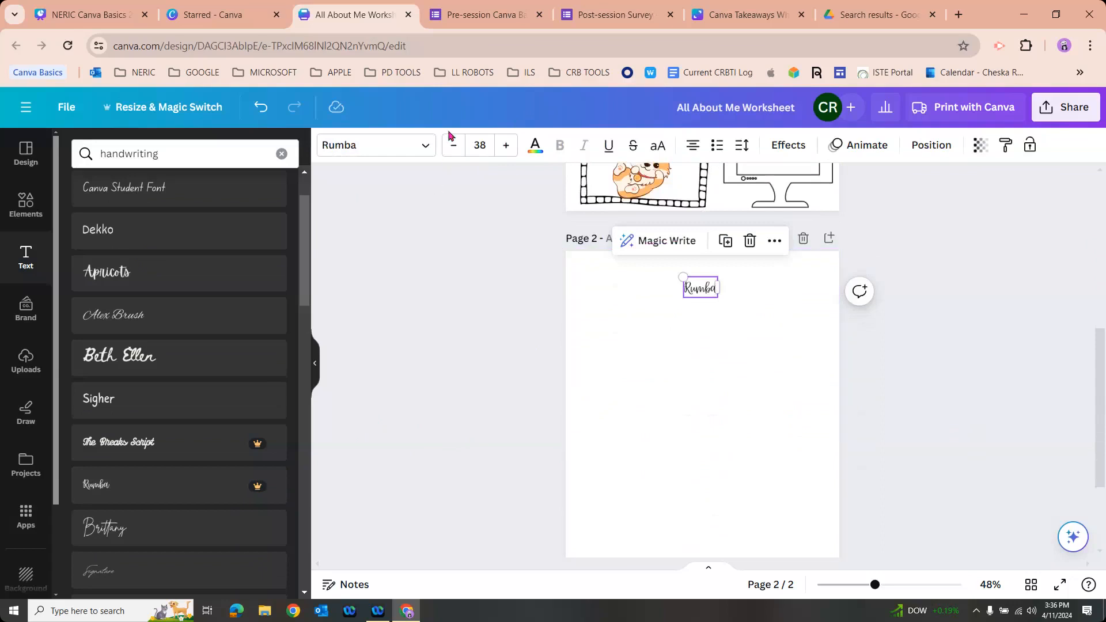
pyautogui.click(508, 147)
pyautogui.click(507, 147)
pyautogui.click(507, 147)
pyautogui.click(507, 147)
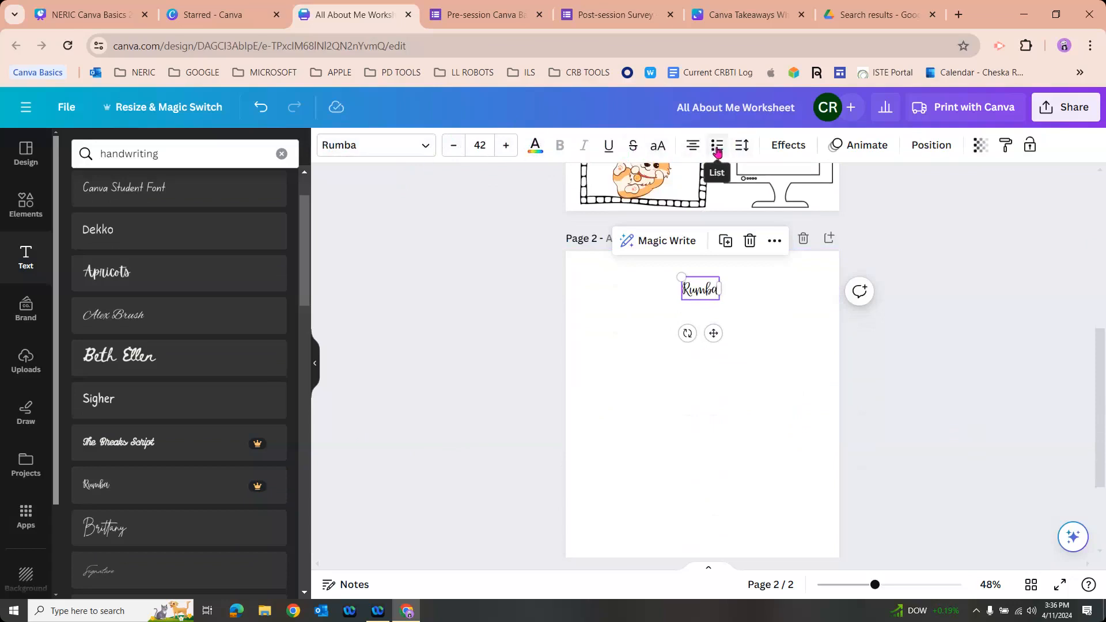
pyautogui.moveTo(720, 289); pyautogui.dragTo(767, 289)
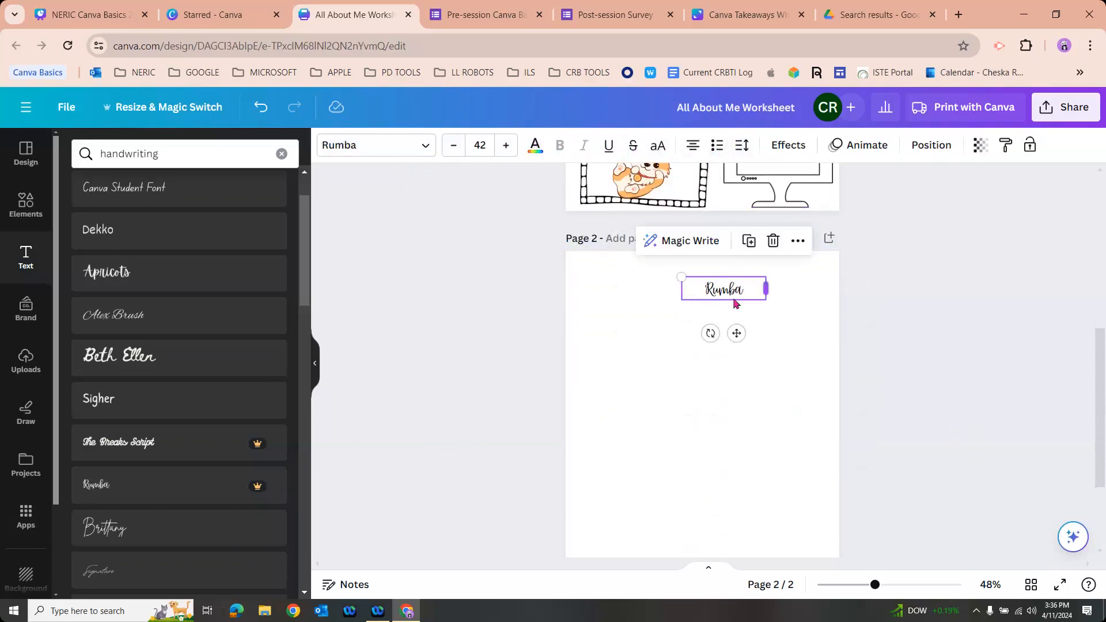
# Step: Move the Rumba text box slightly up and to the left near the top of page 2, then deselect it
pyautogui.doubleClick(732, 289)
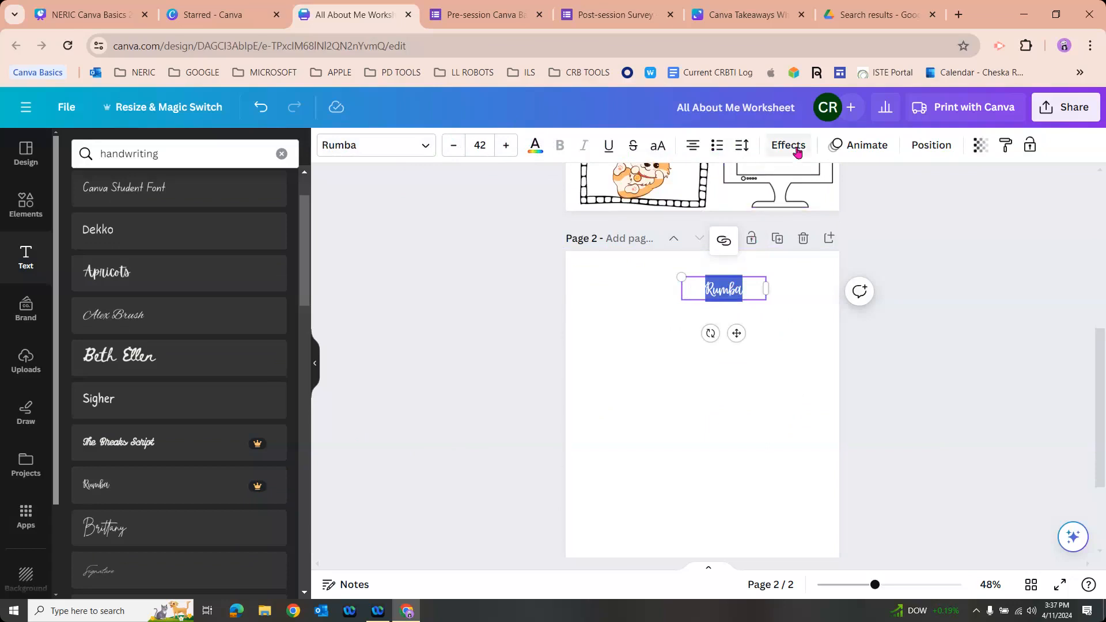
pyautogui.click(735, 317)
pyautogui.moveTo(744, 288); pyautogui.dragTo(700, 279)
pyautogui.click(473, 363)
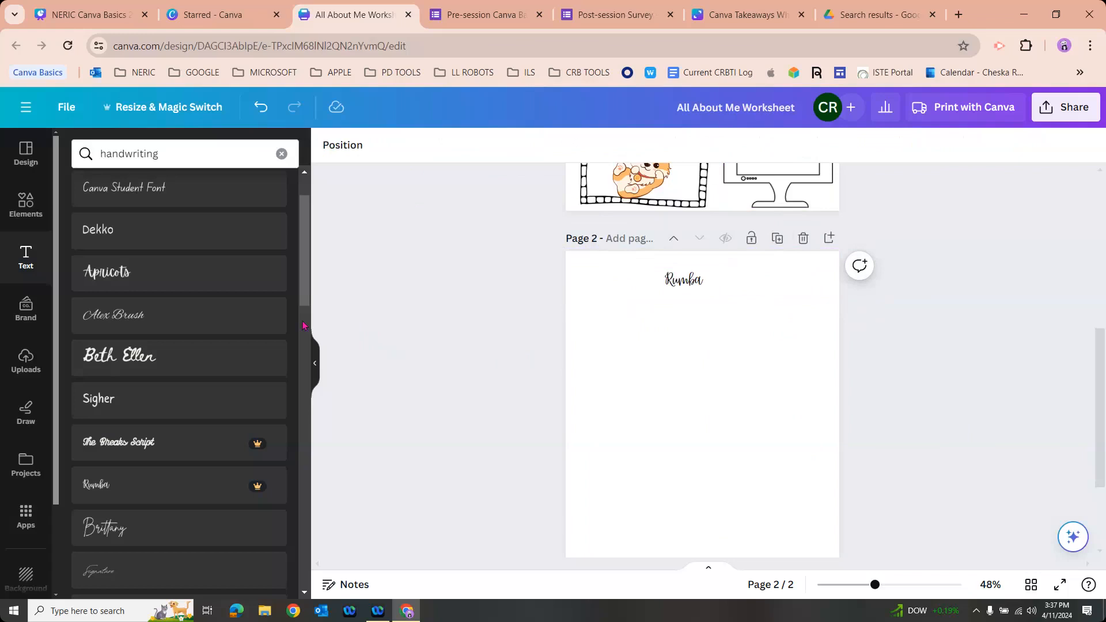
# Step: Recolor page 1 with the Capital Region BOCES brand palettes, trying the secondary palette and settling on the primary palette
pyautogui.click(27, 309)
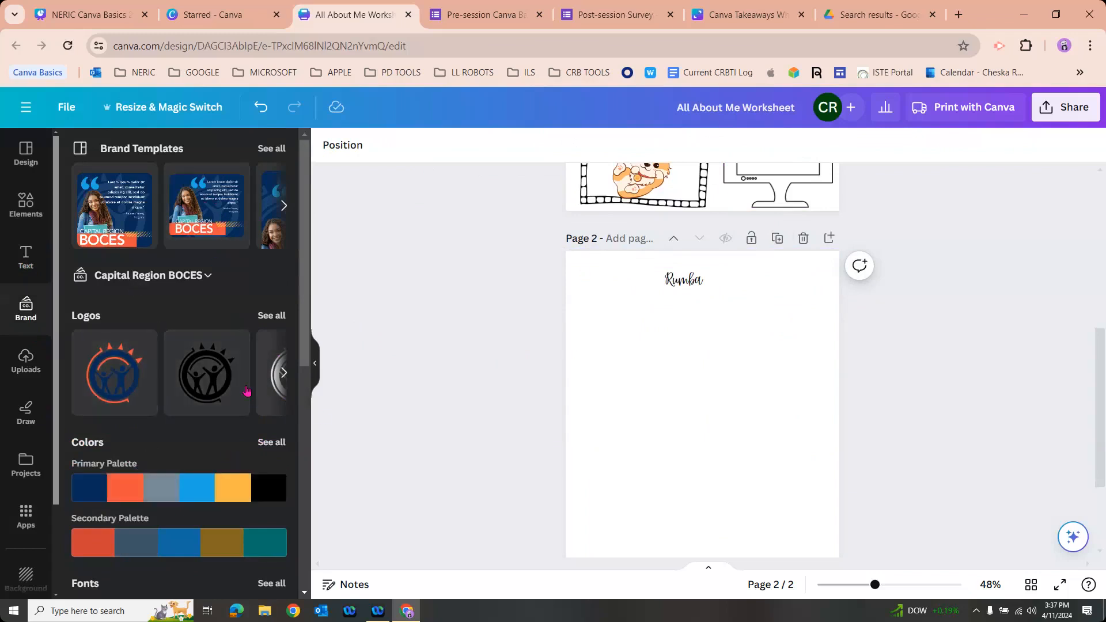
pyautogui.scroll(-1, 237, 383)
pyautogui.scroll(-2, 236, 382)
pyautogui.scroll(5, 457, 391)
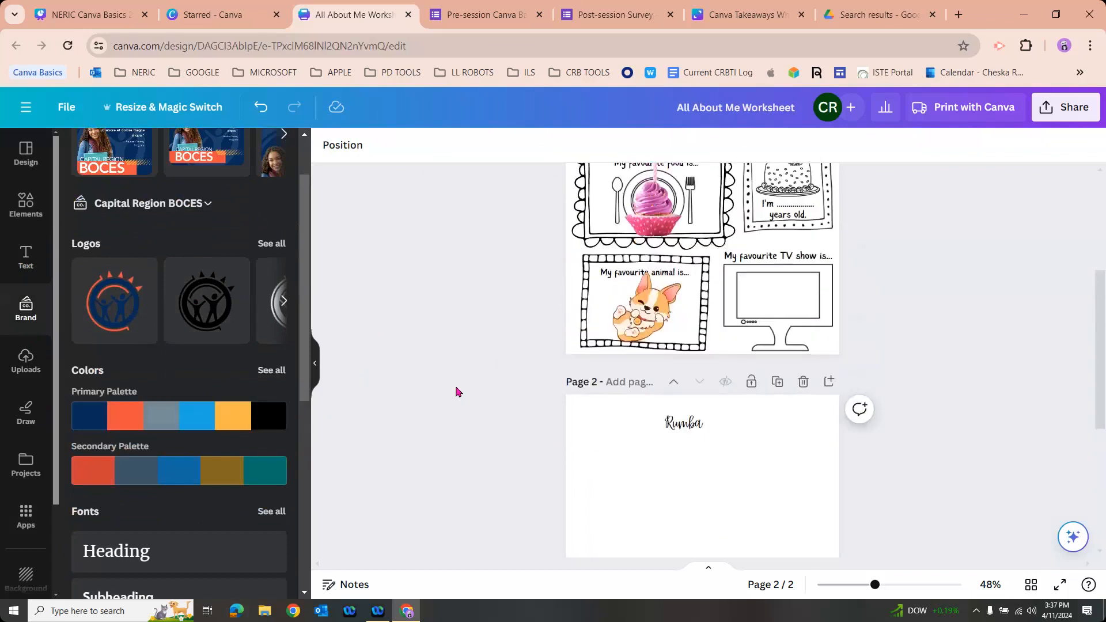
pyautogui.click(126, 425)
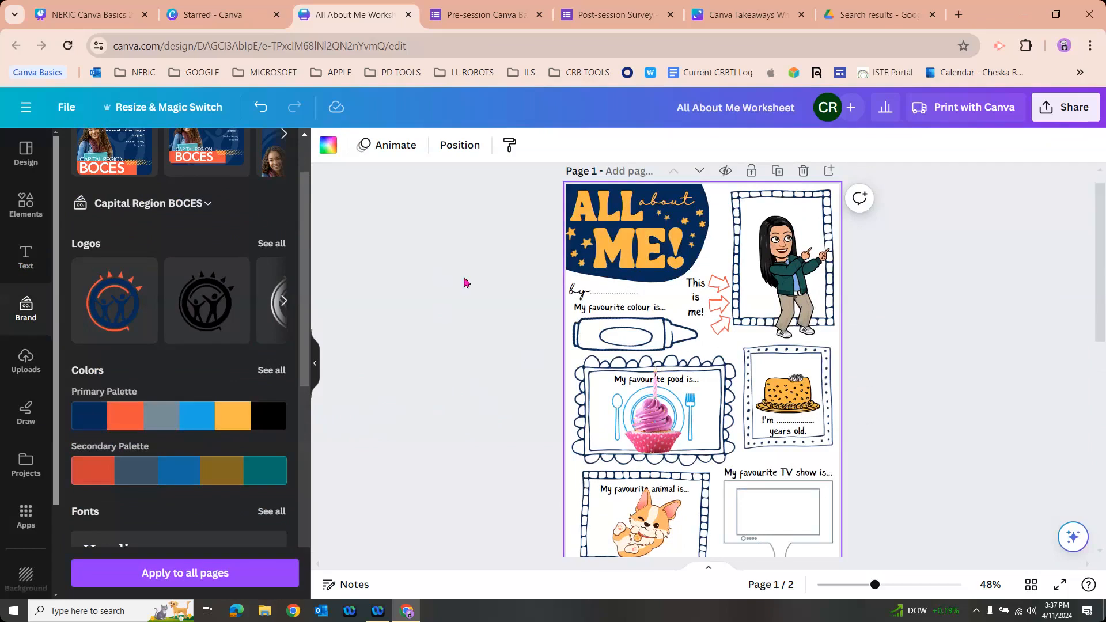
pyautogui.click(135, 483)
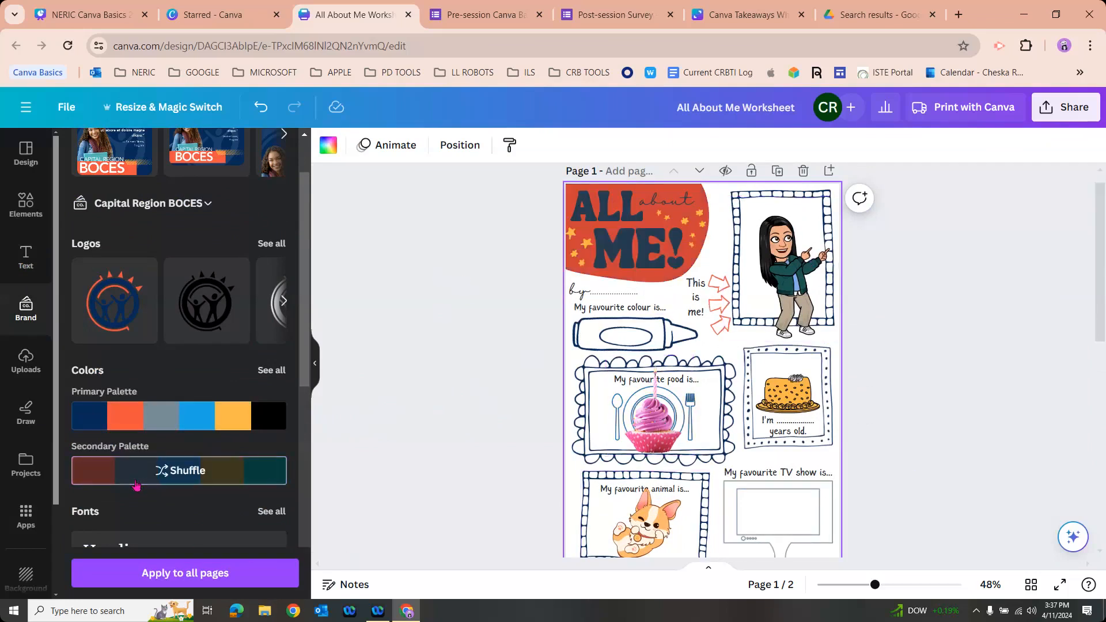
pyautogui.click(166, 427)
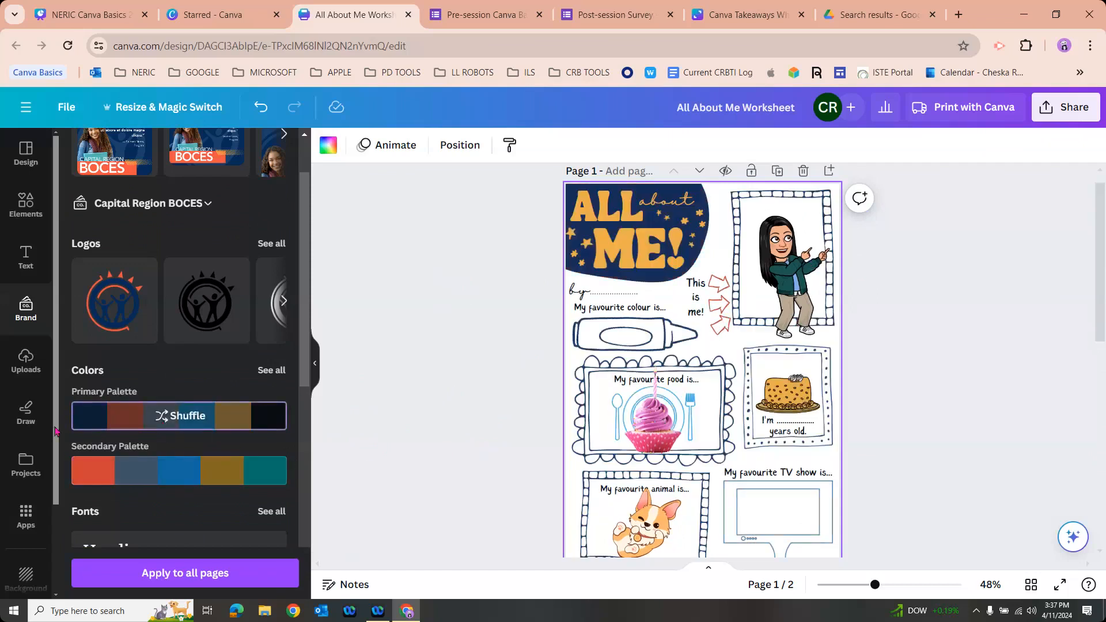
# Step: Draw a horizontal yellow highlighter stroke across the Rumba text on page 2
pyautogui.click(25, 412)
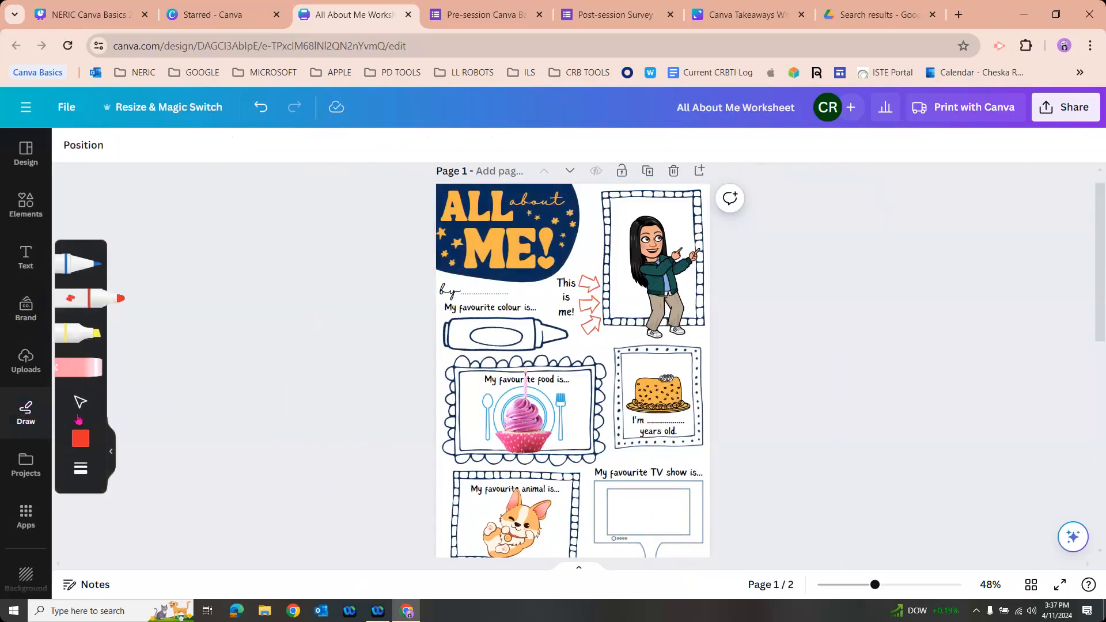
pyautogui.scroll(-6, 252, 291)
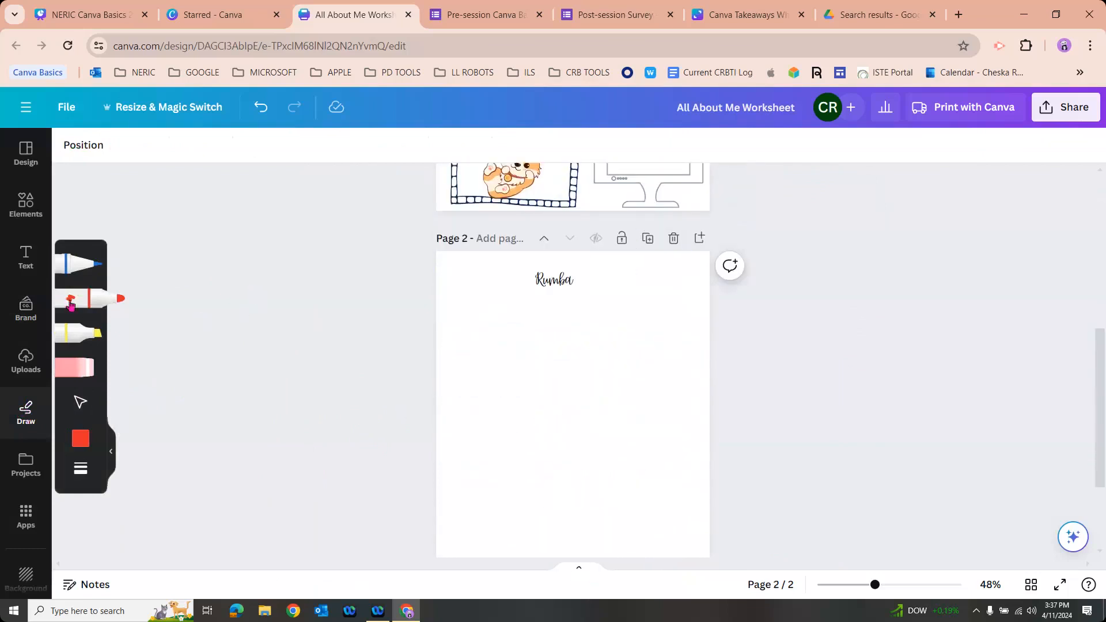
pyautogui.click(72, 263)
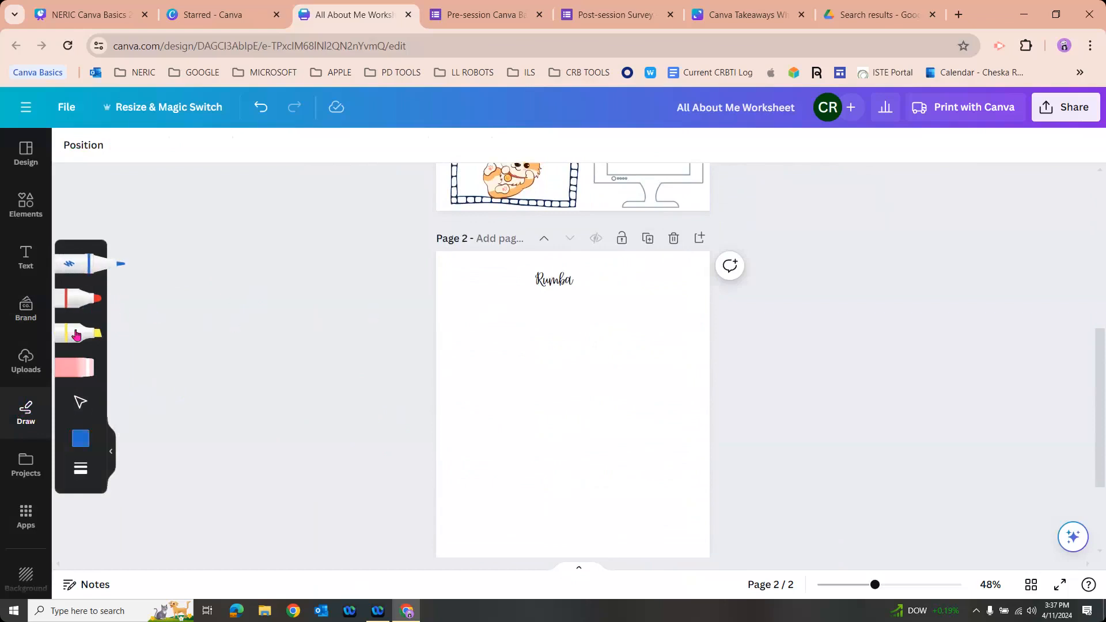
pyautogui.click(77, 335)
pyautogui.moveTo(526, 281); pyautogui.dragTo(604, 282)
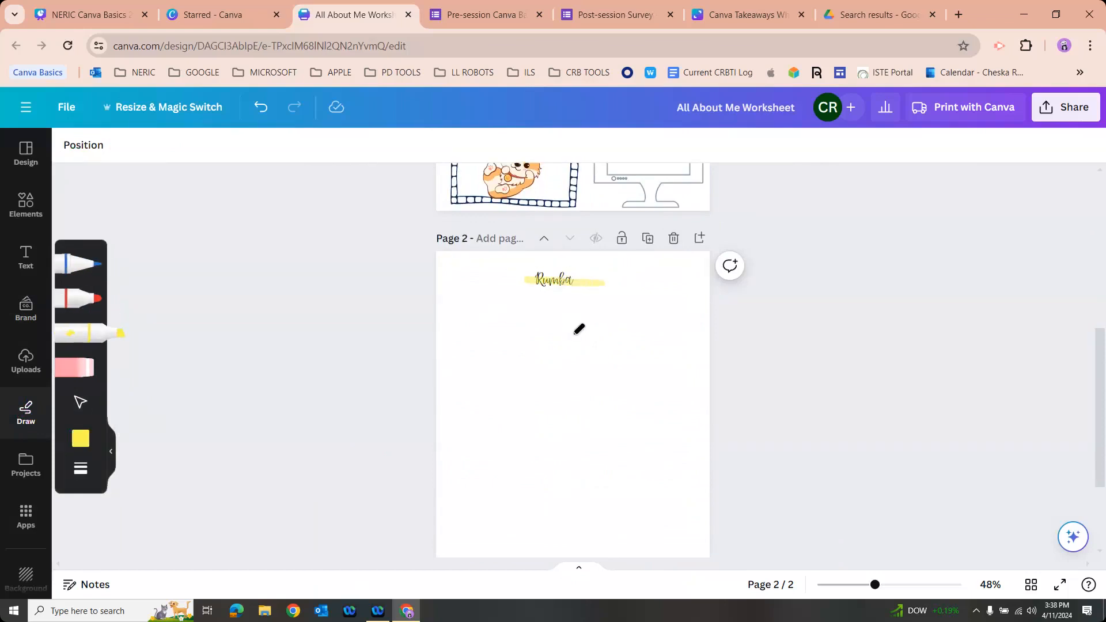
# Step: View the color choices for the highlighter, close the drawing tools and return to page 1
pyautogui.scroll(3, 579, 329)
pyautogui.click(81, 439)
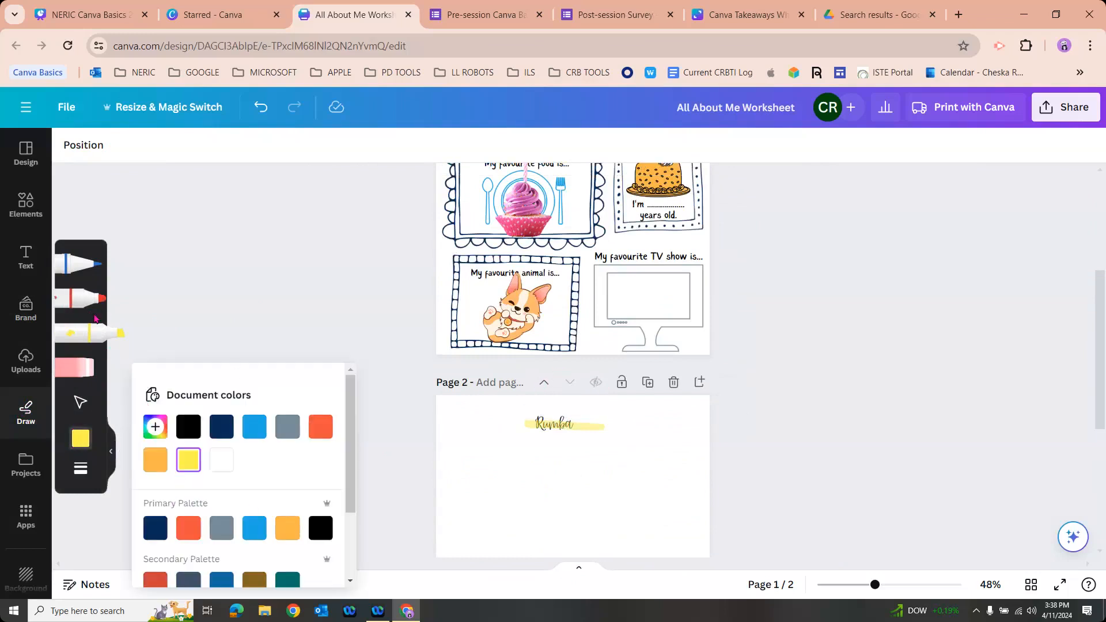
pyautogui.click(113, 454)
pyautogui.scroll(4, 208, 388)
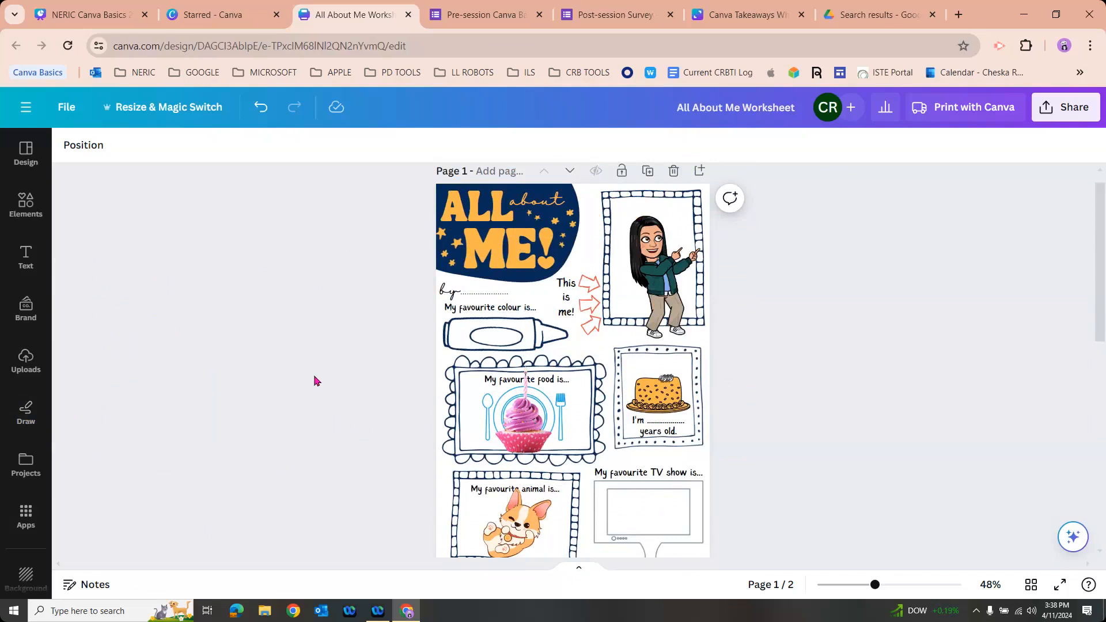
# Step: Browse the designs, folders and images available in your projects
pyautogui.click(32, 469)
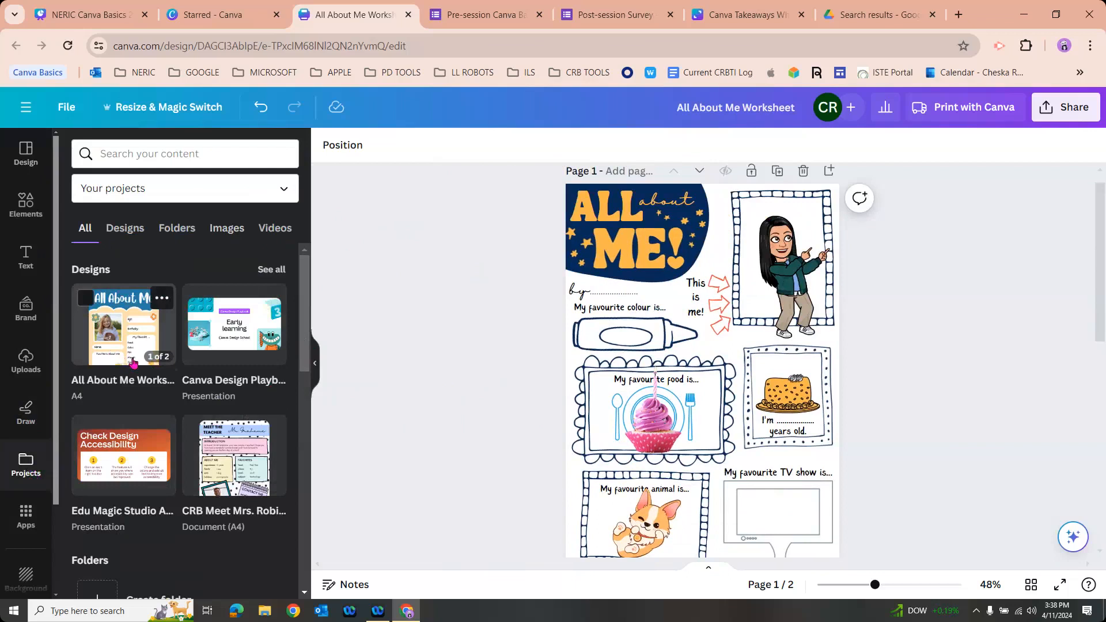
pyautogui.scroll(-4, 222, 506)
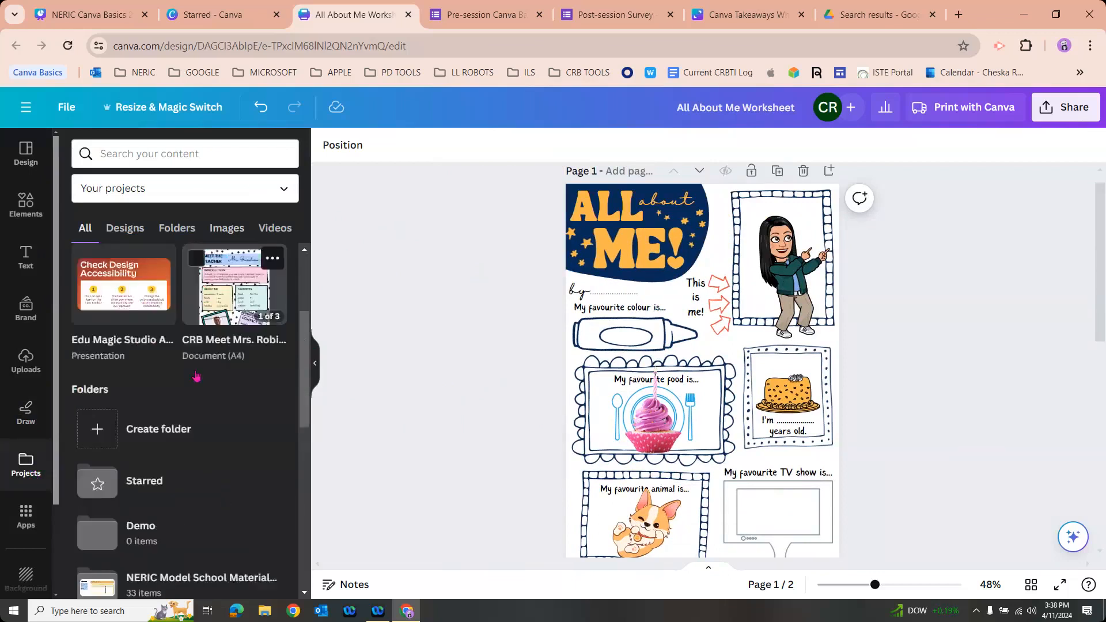
pyautogui.scroll(-1, 220, 432)
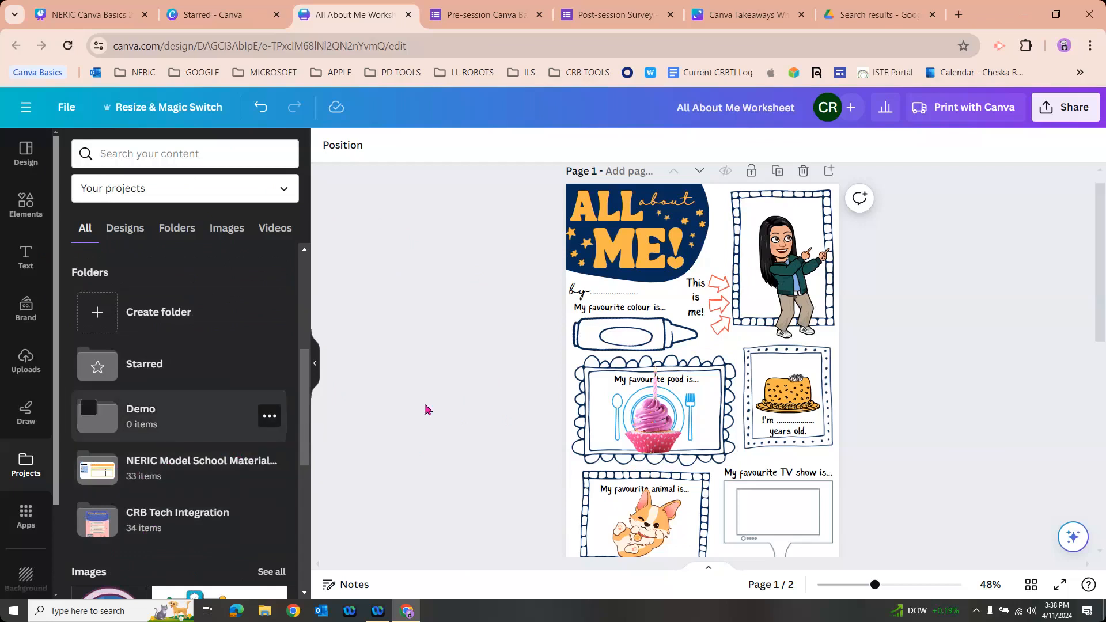
pyautogui.scroll(-3, 416, 441)
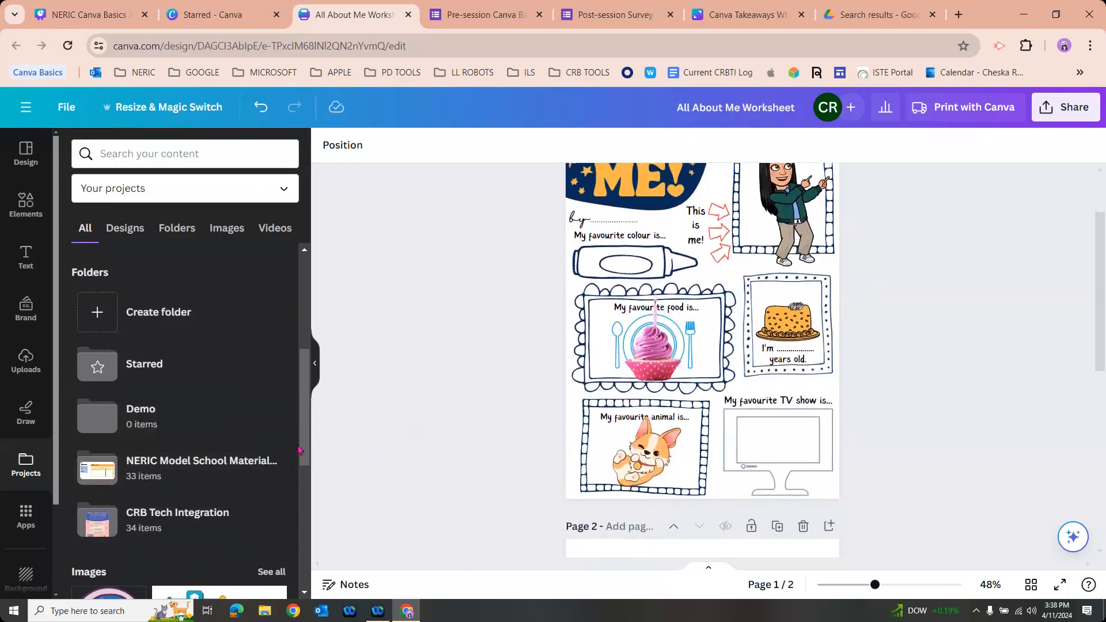
pyautogui.moveTo(304, 452); pyautogui.dragTo(305, 483)
# Step: Browse the featured and previously used apps, and open the Embed app to view its web link entry
pyautogui.click(26, 515)
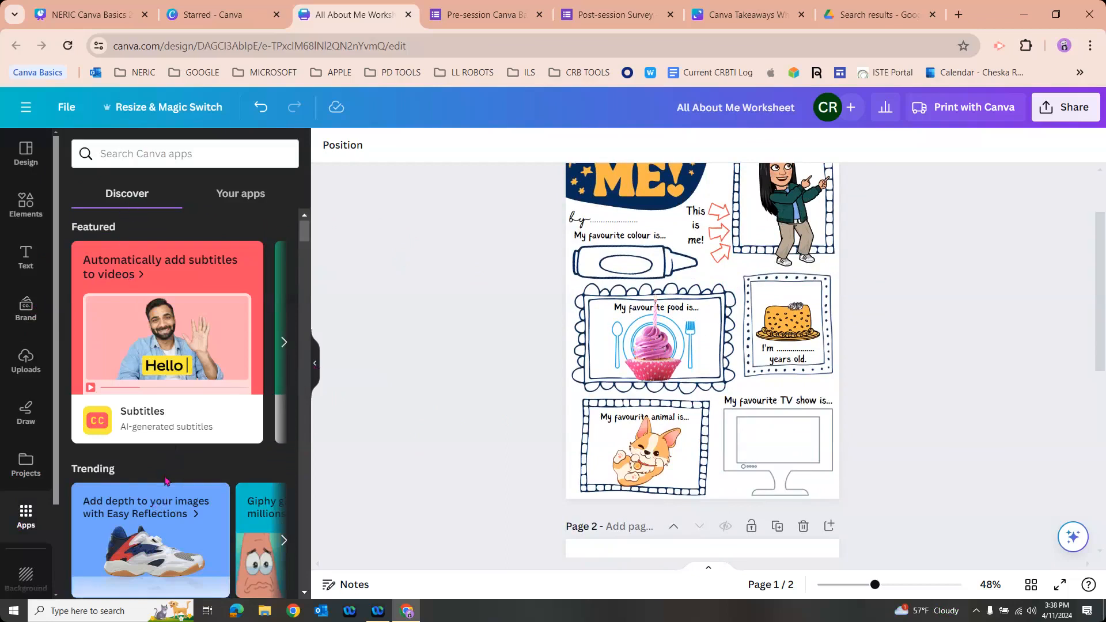
pyautogui.scroll(-3, 173, 472)
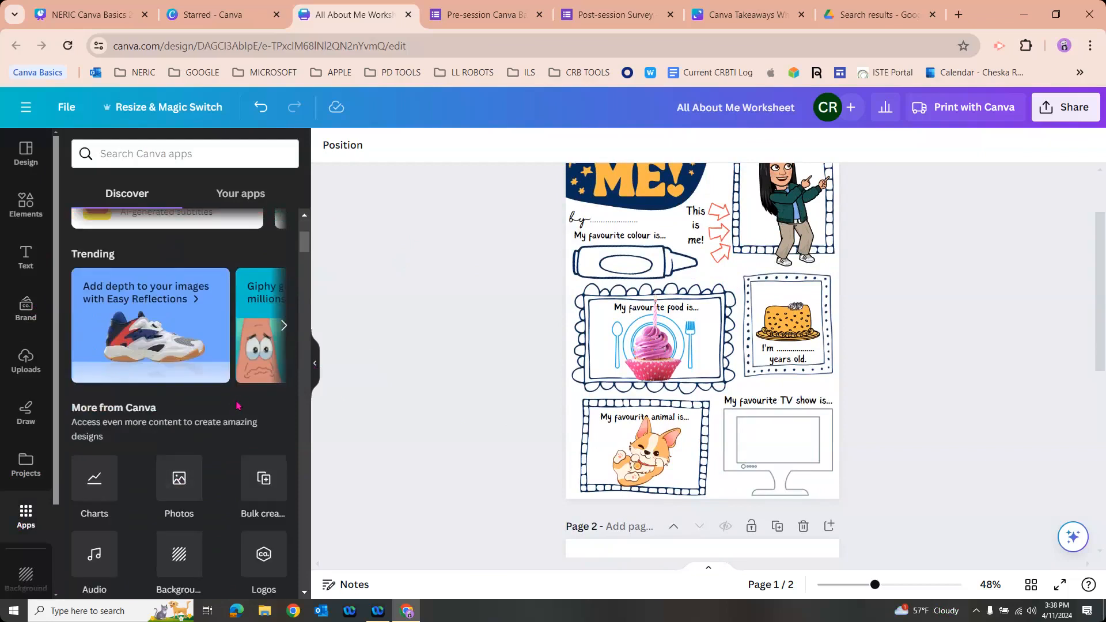
pyautogui.scroll(3, 234, 405)
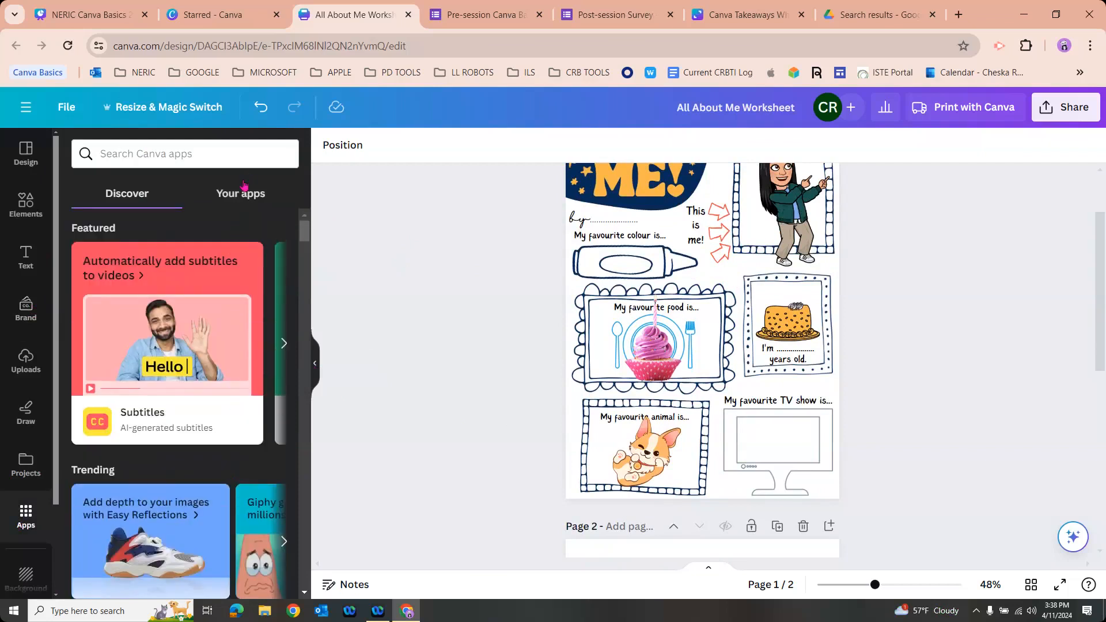
pyautogui.click(243, 198)
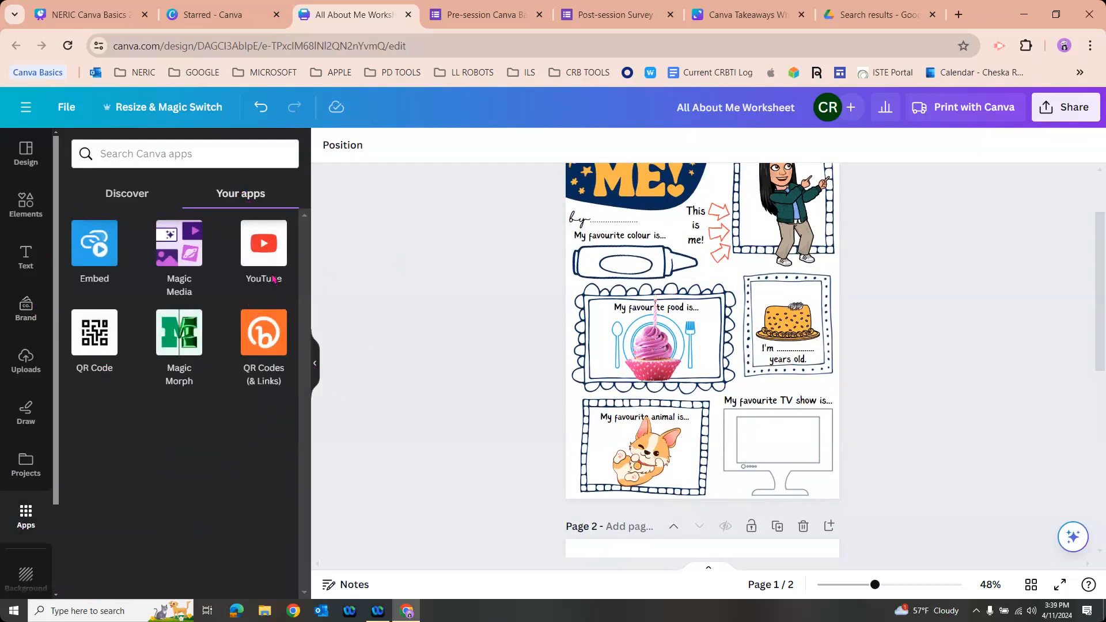
pyautogui.moveTo(274, 279)
pyautogui.moveTo(250, 349)
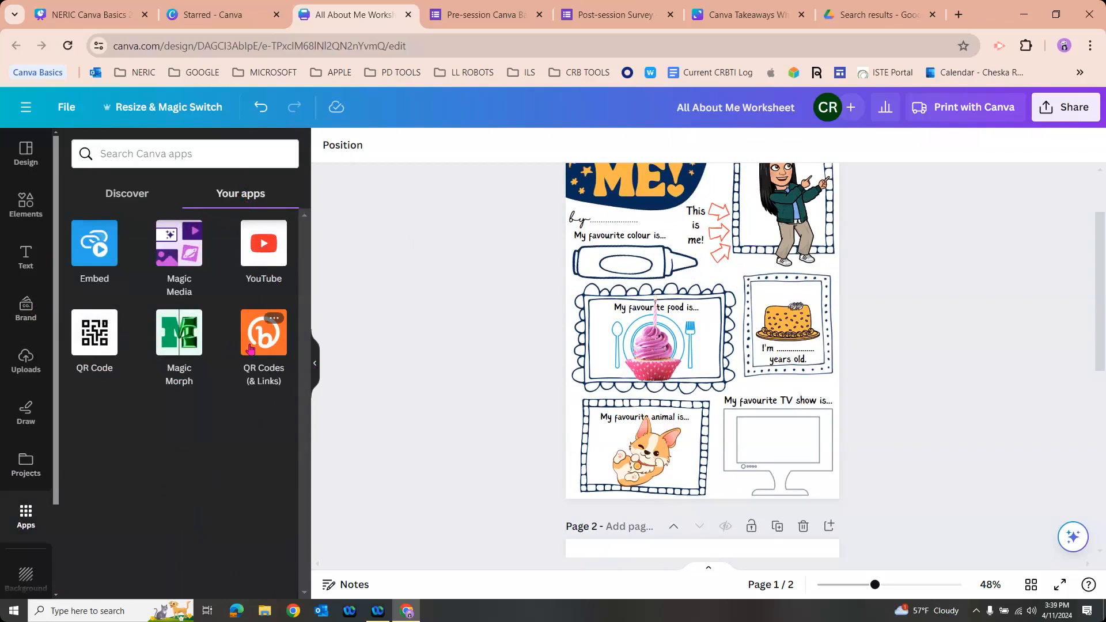
pyautogui.click(87, 245)
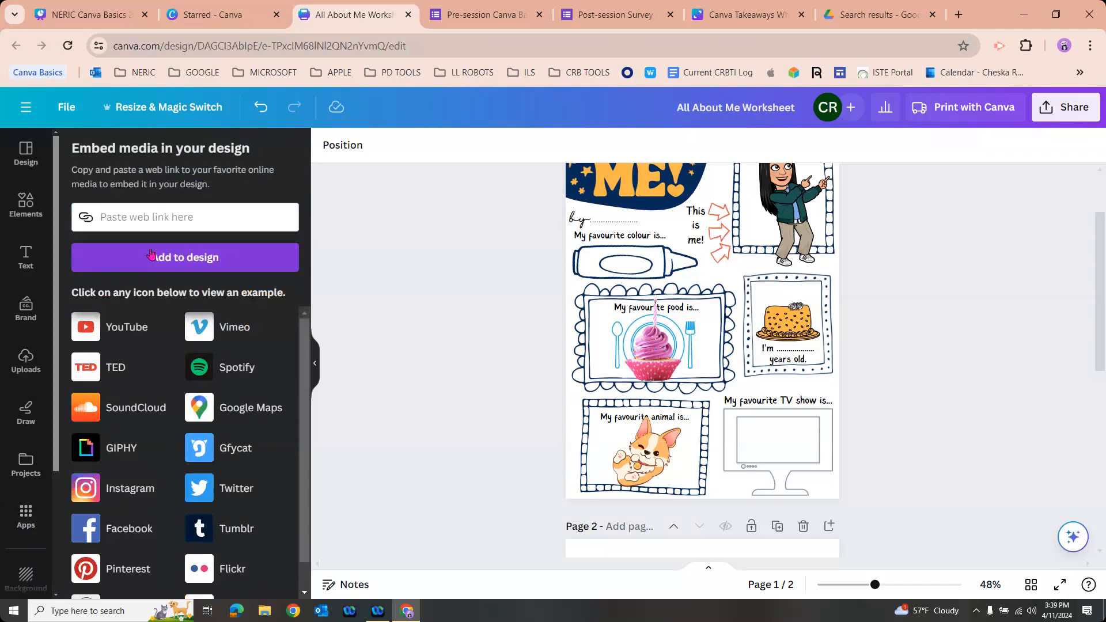
pyautogui.click(124, 214)
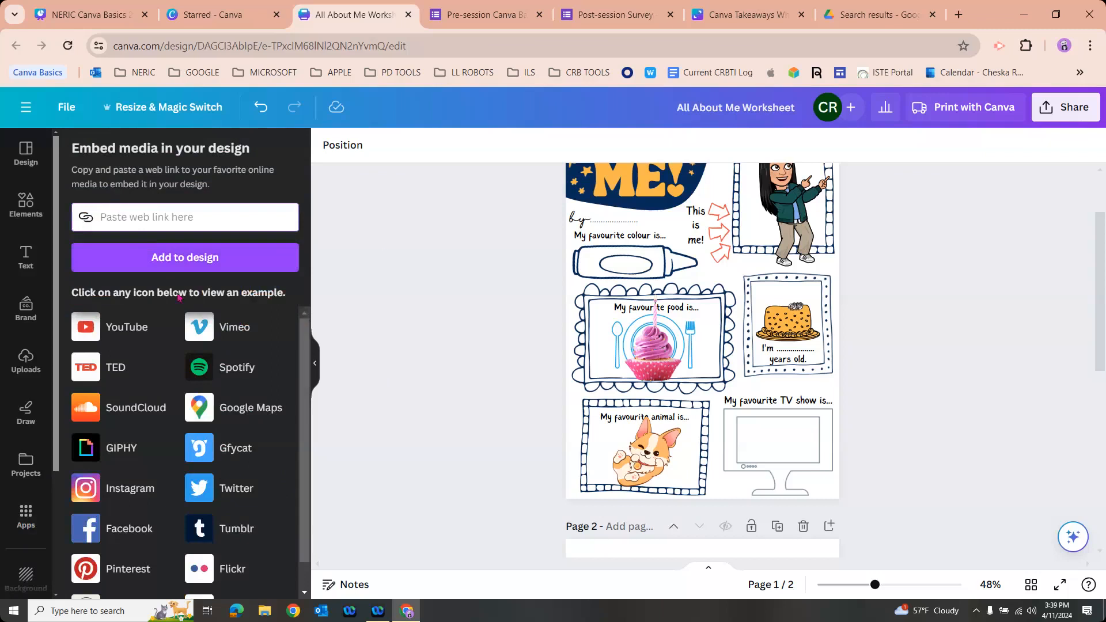
# Step: Generate images in Magic Media from the prompt "Microbial background" using the Filmic style
pyautogui.click(25, 468)
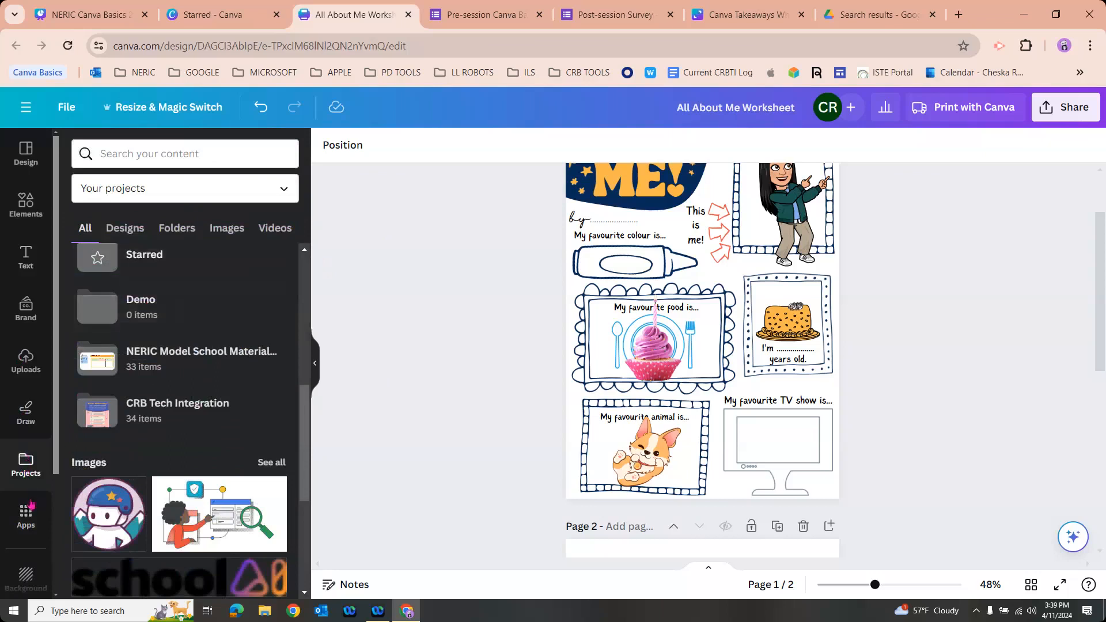
pyautogui.click(17, 515)
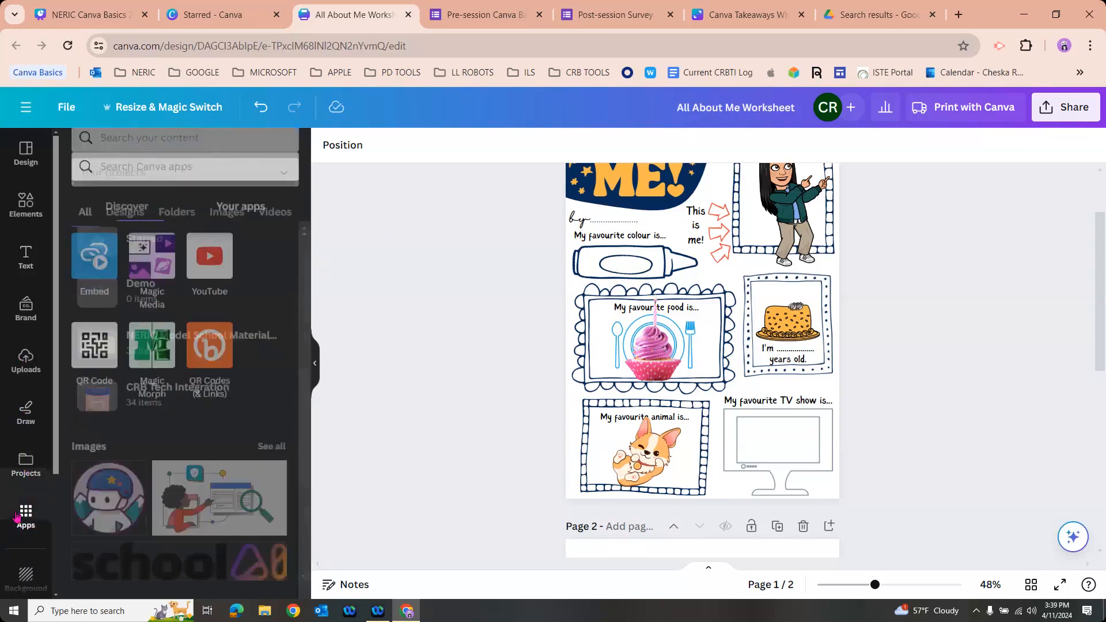
pyautogui.click(179, 248)
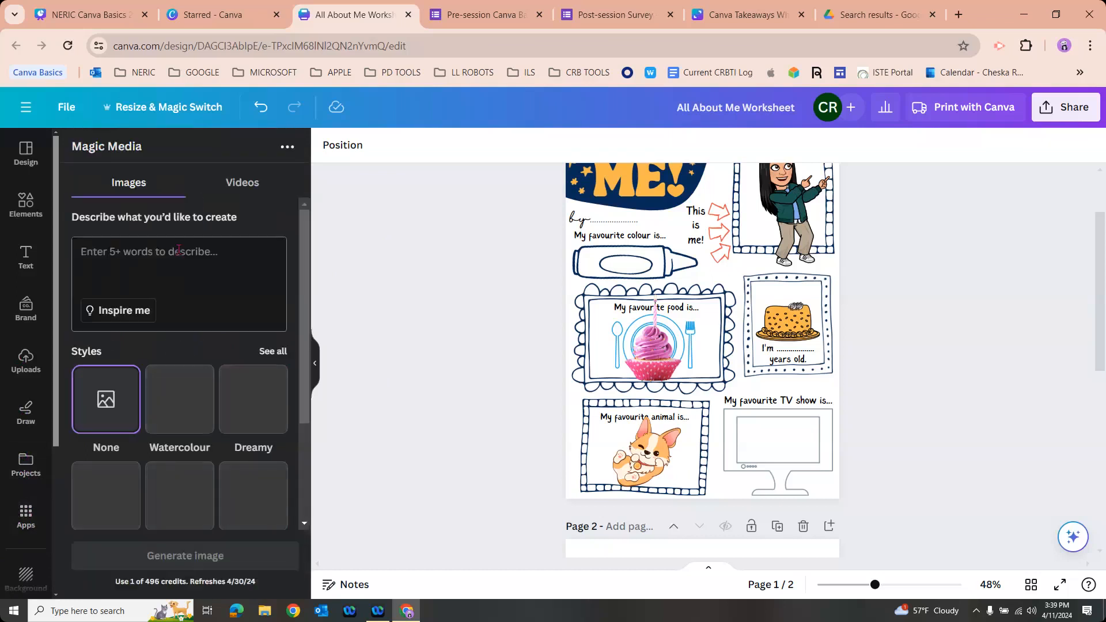
pyautogui.click(125, 254)
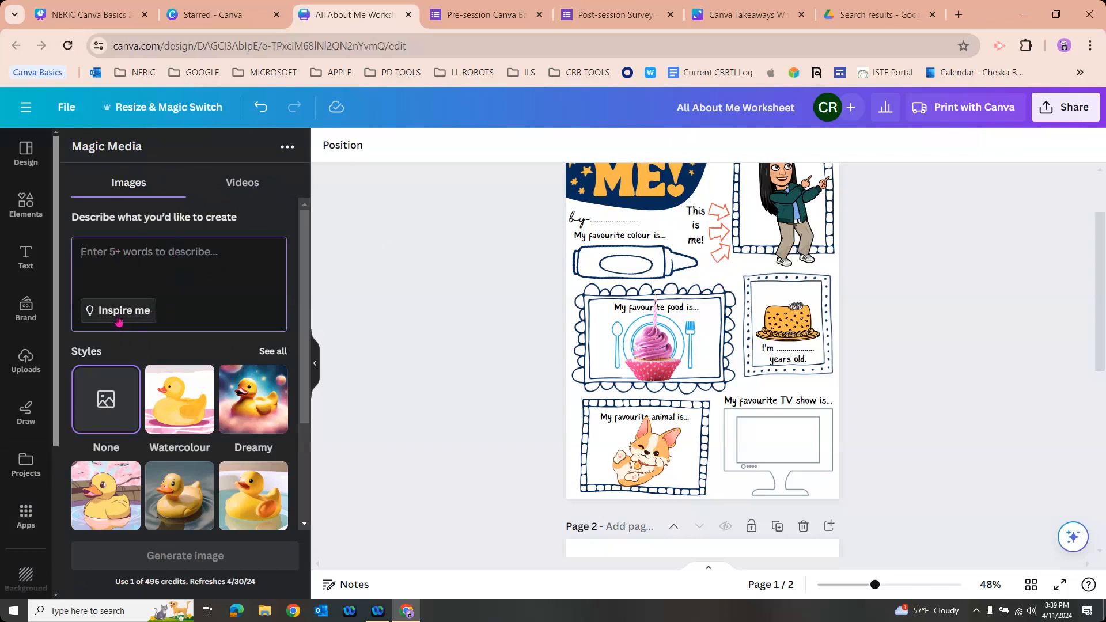
pyautogui.write('Microbial background')
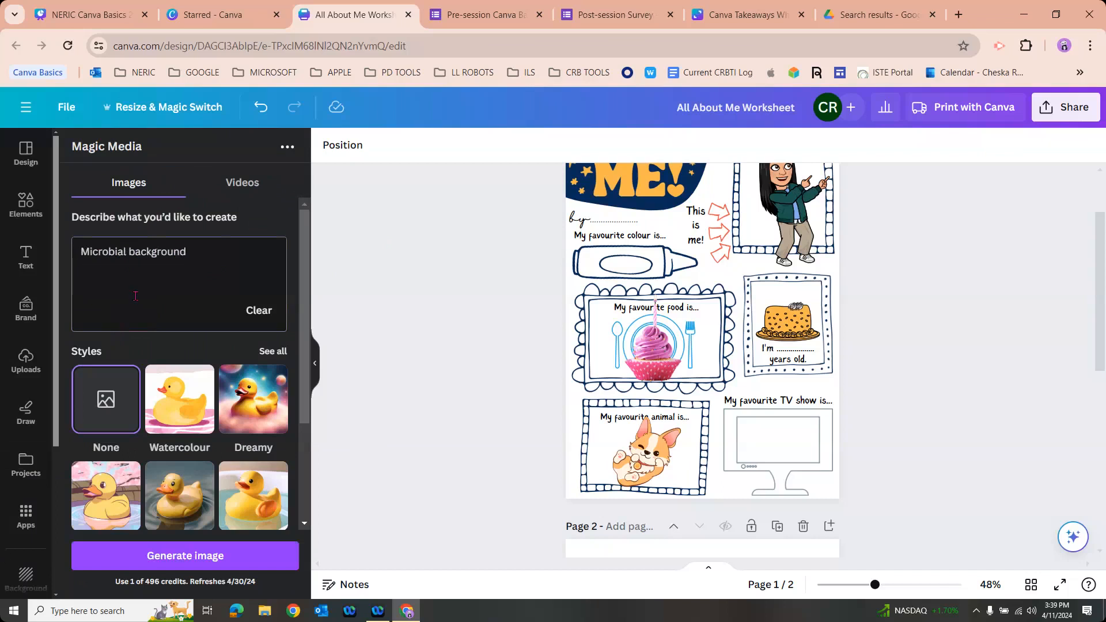
pyautogui.scroll(-1, 140, 295)
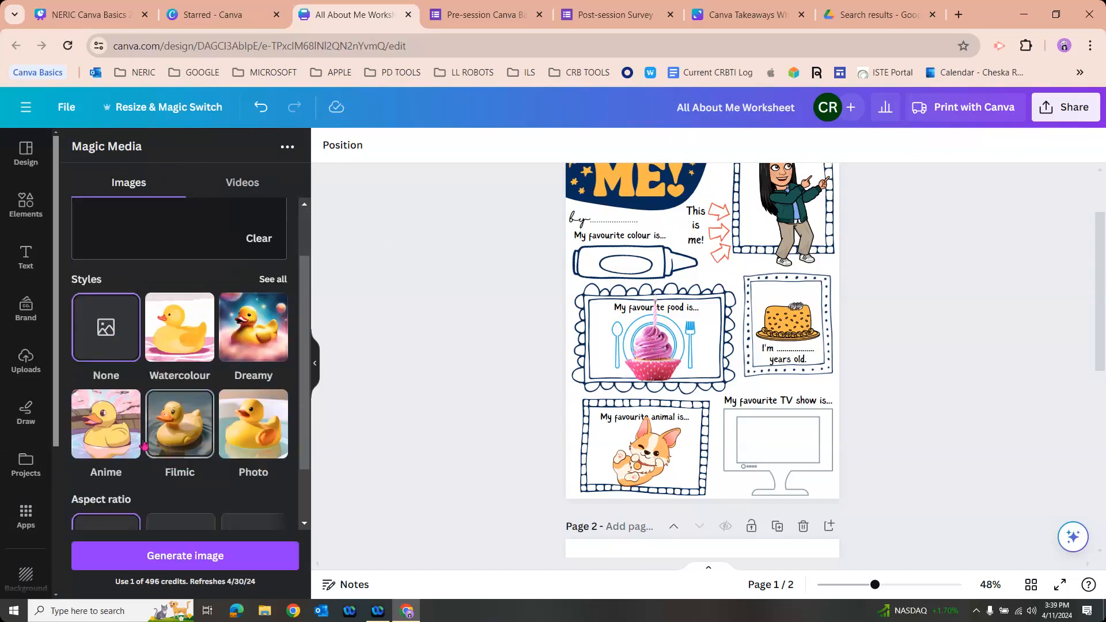
pyautogui.click(191, 450)
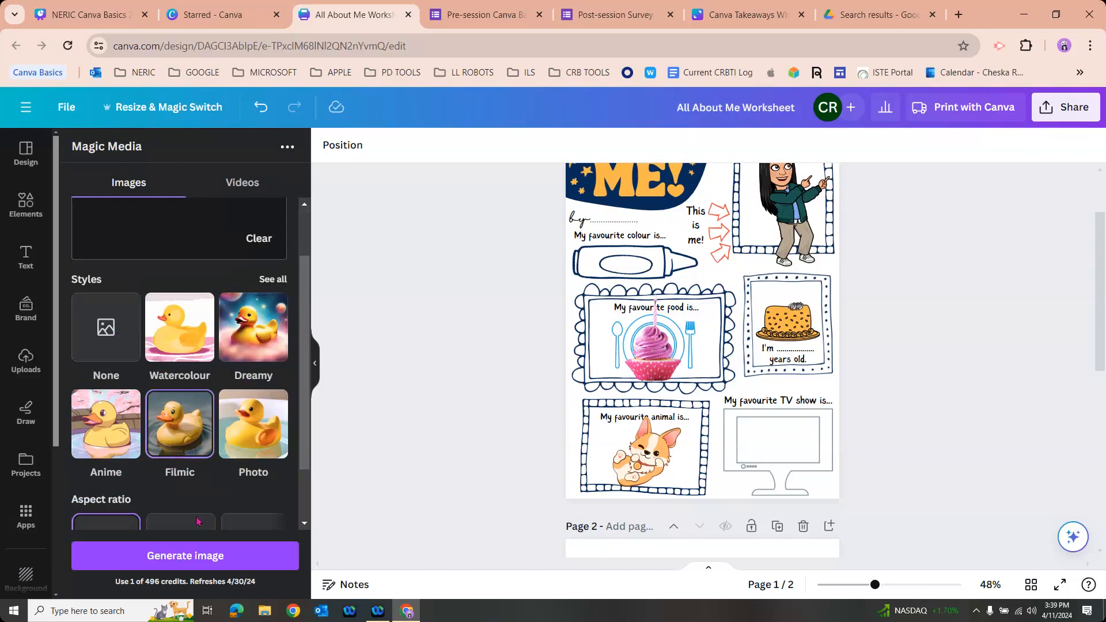
pyautogui.click(194, 561)
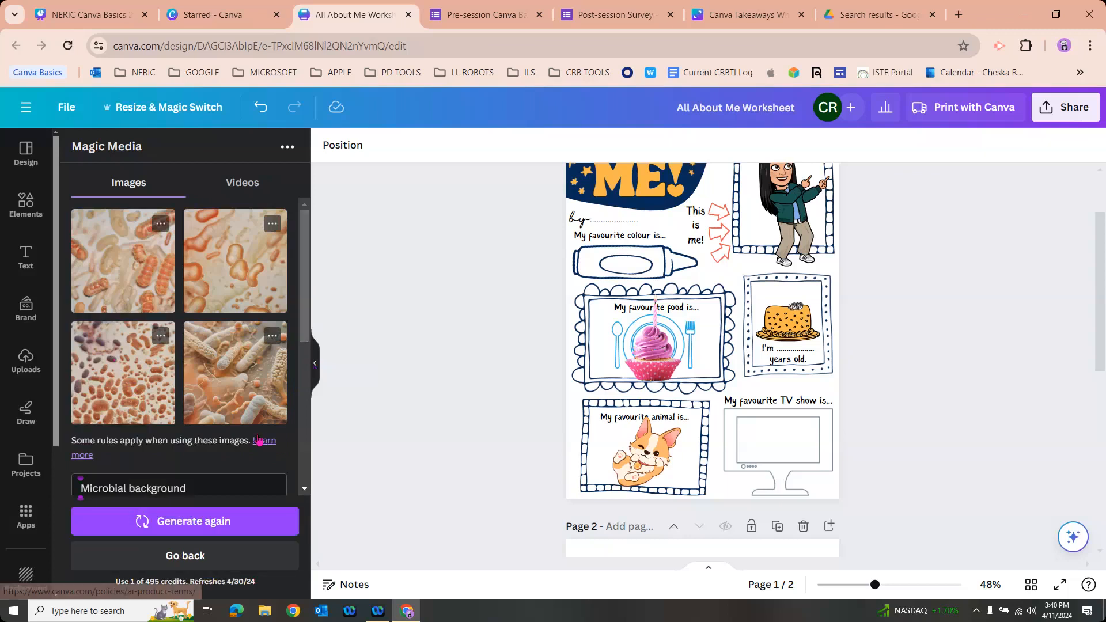
# Step: Try a generated microbial image on page 1, view its copy in the uploads, and remove it from the page
pyautogui.click(129, 380)
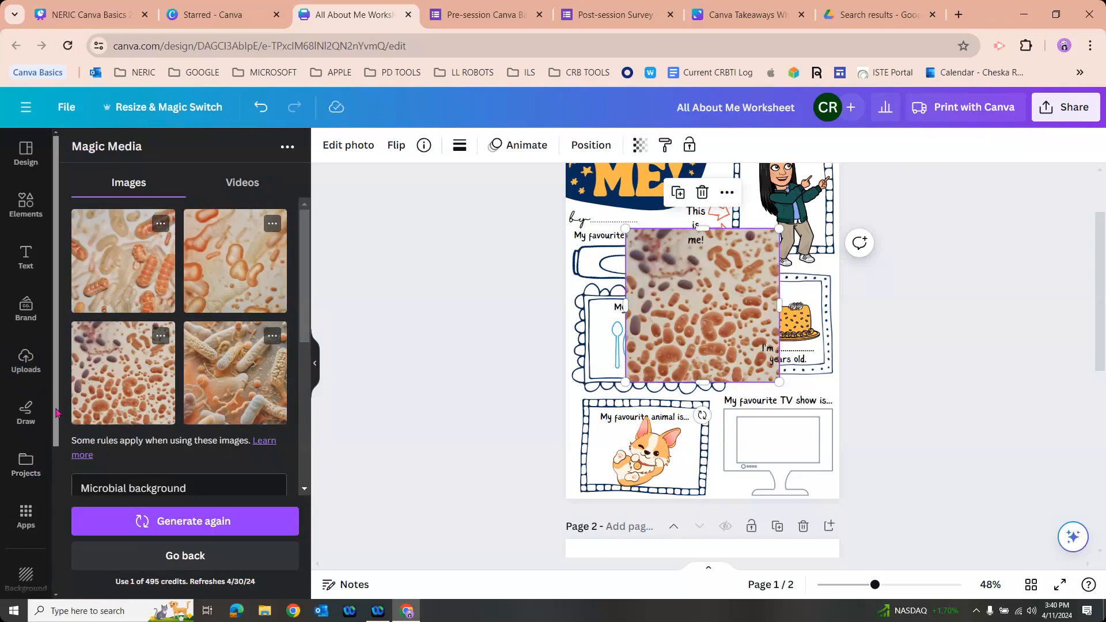
pyautogui.click(23, 360)
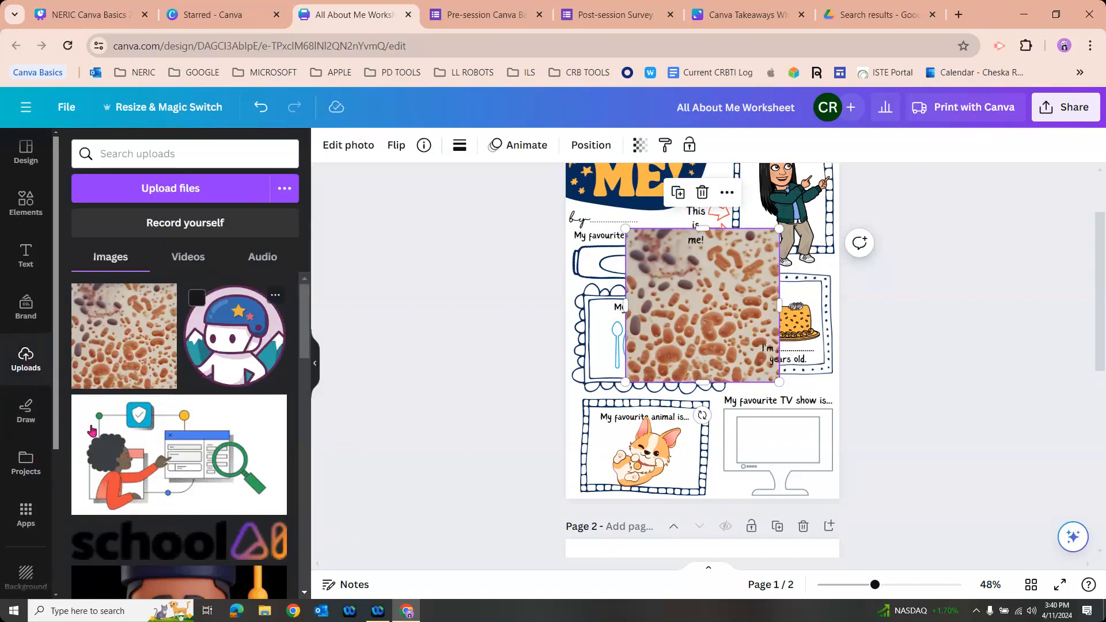
pyautogui.click(14, 167)
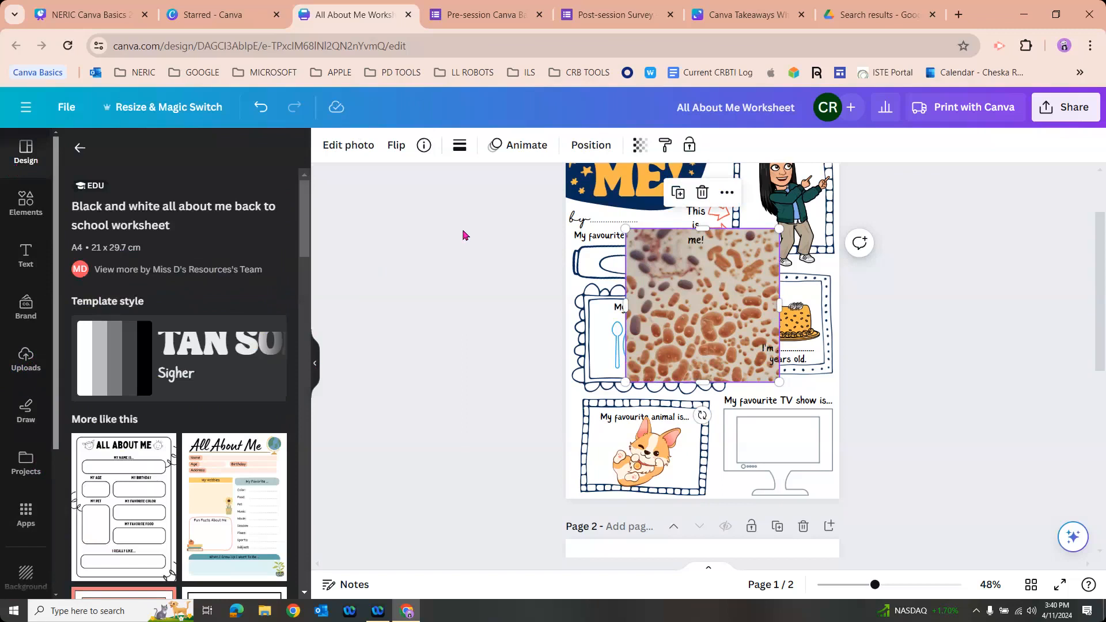
pyautogui.press('Delete')
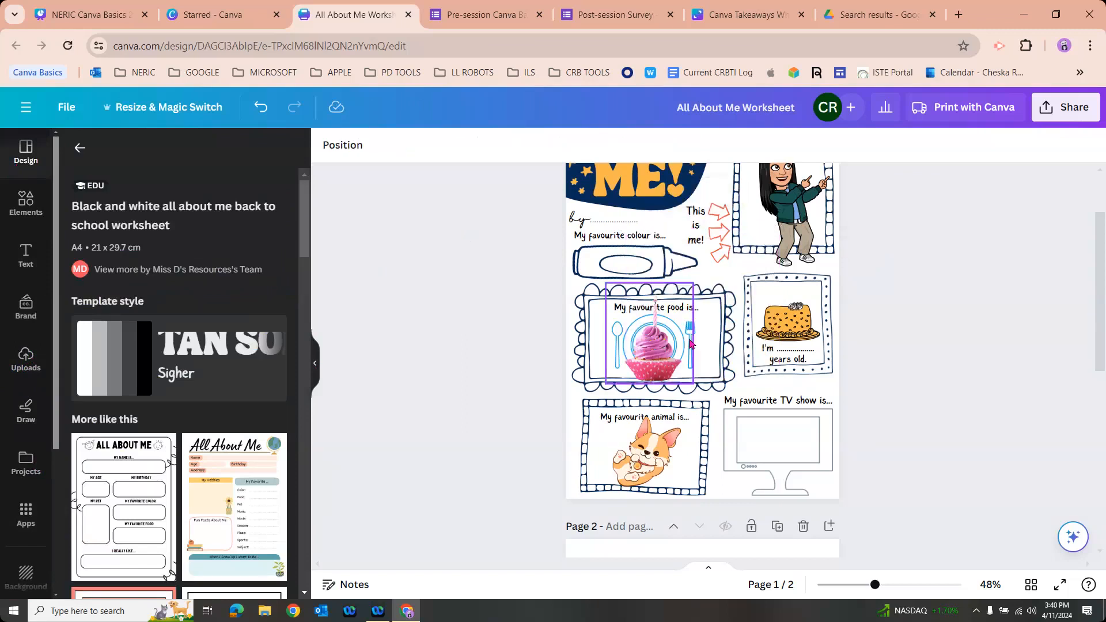
pyautogui.scroll(2, 954, 352)
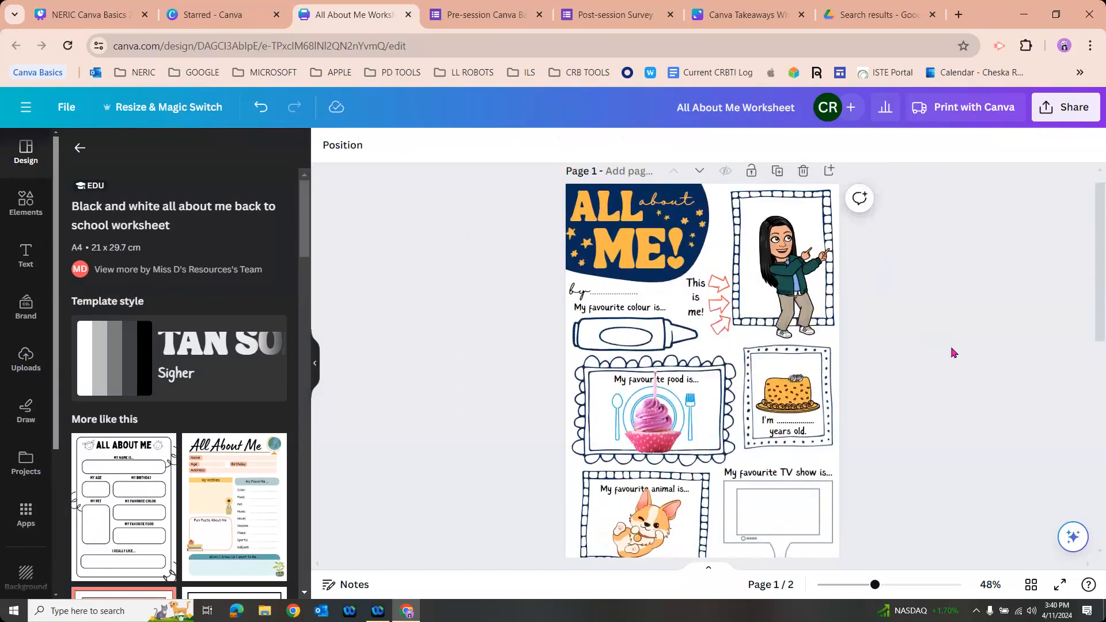
# Step: Share the design with a colleague found by name, giving edit access and sending a notification
pyautogui.click(1058, 115)
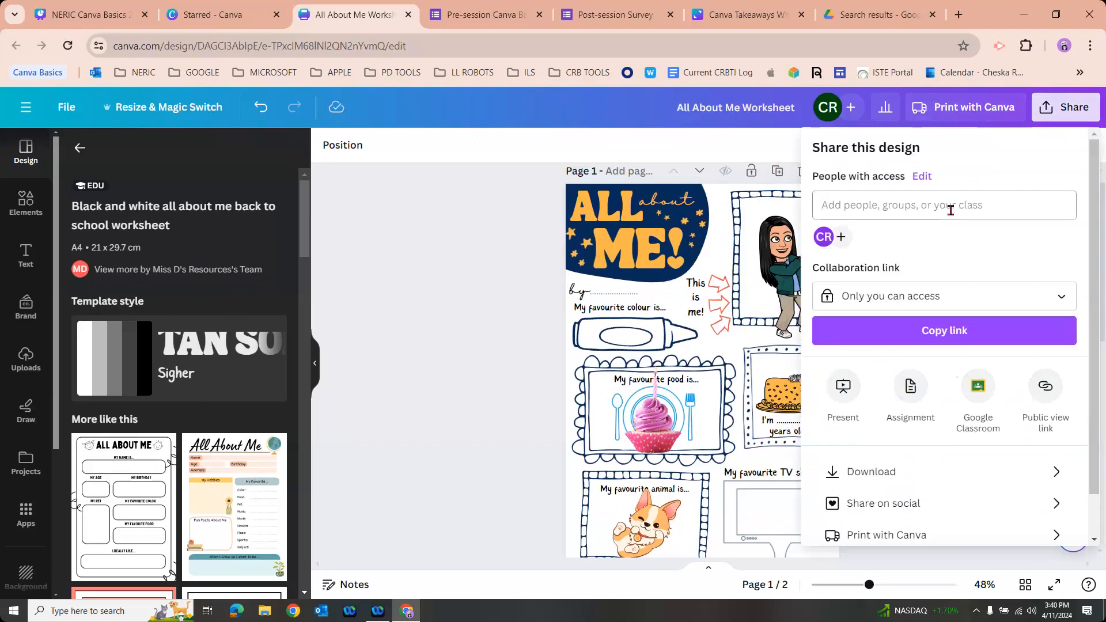
pyautogui.click(951, 207)
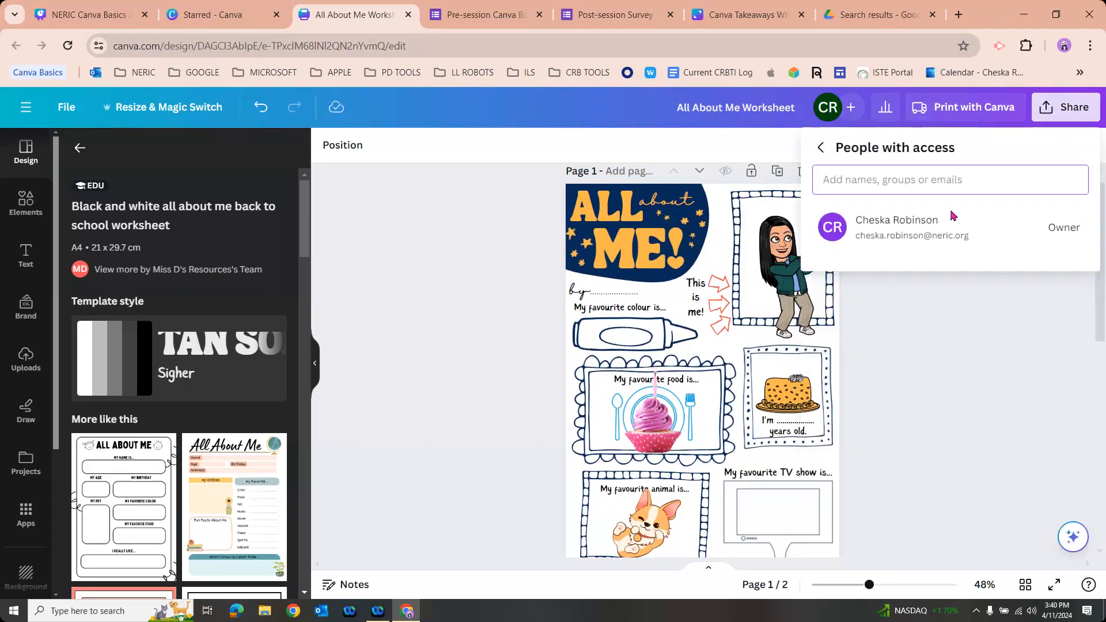
pyautogui.write('virgini')
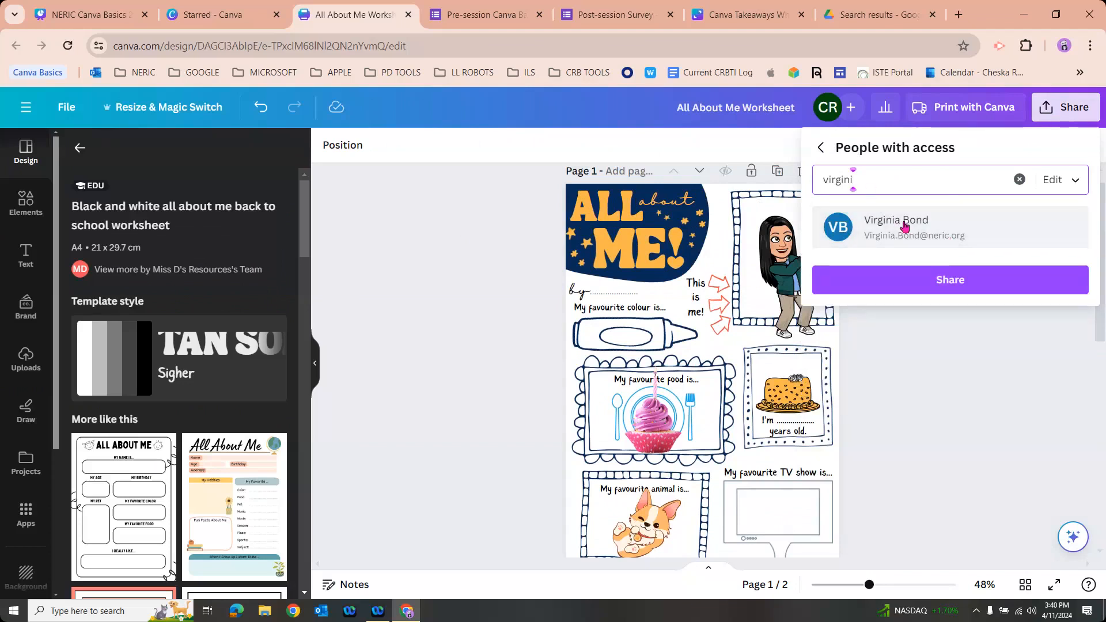
pyautogui.click(907, 230)
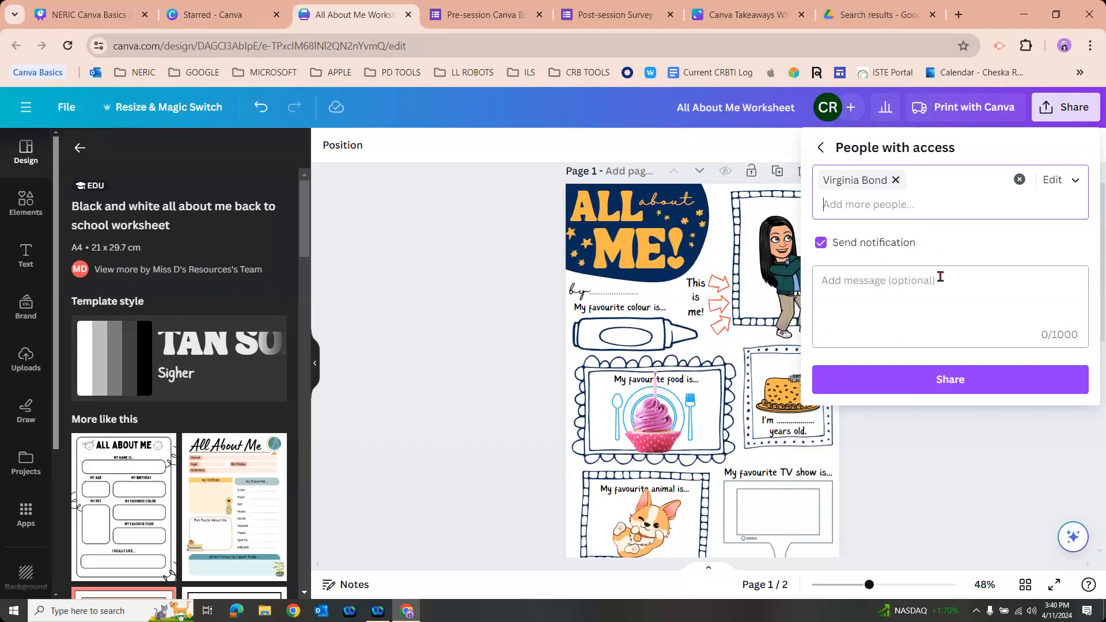
pyautogui.click(1076, 182)
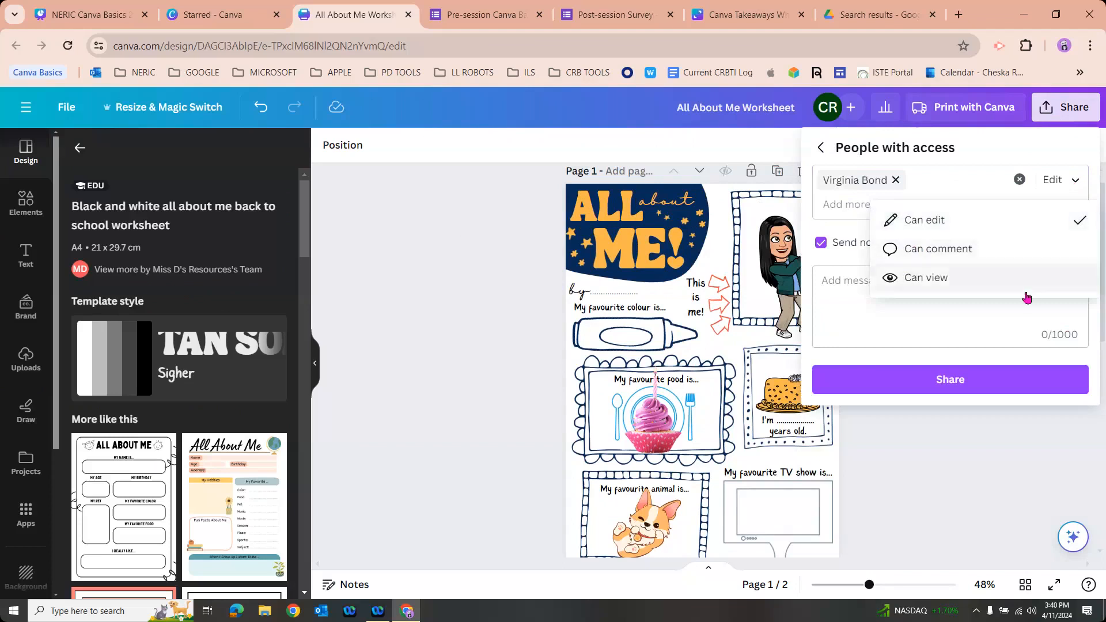
pyautogui.click(1006, 325)
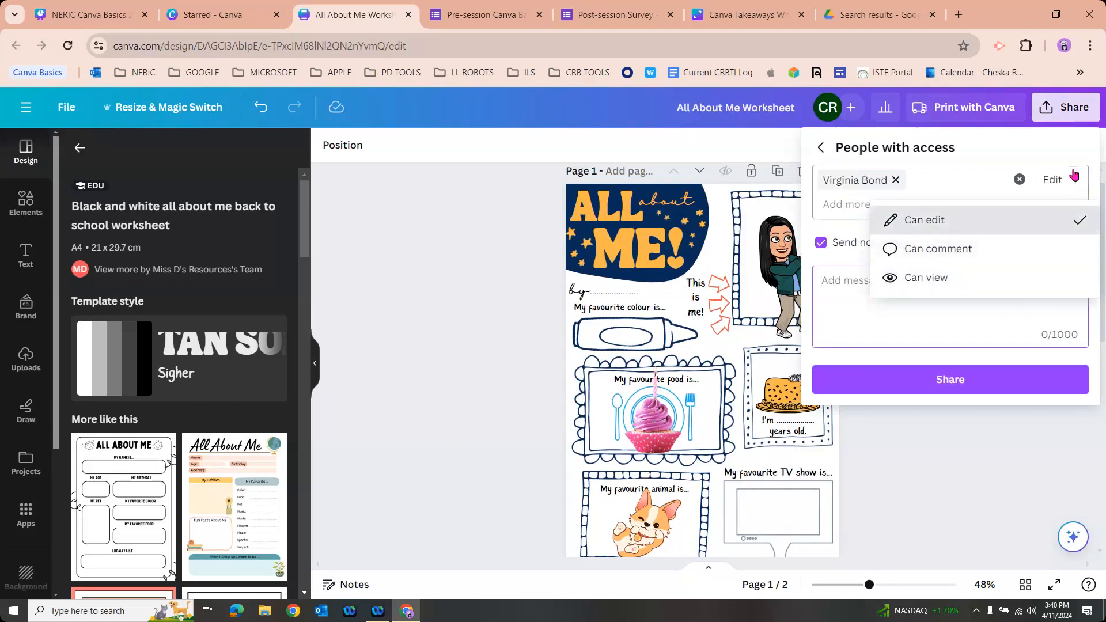
pyautogui.click(866, 317)
pyautogui.click(903, 381)
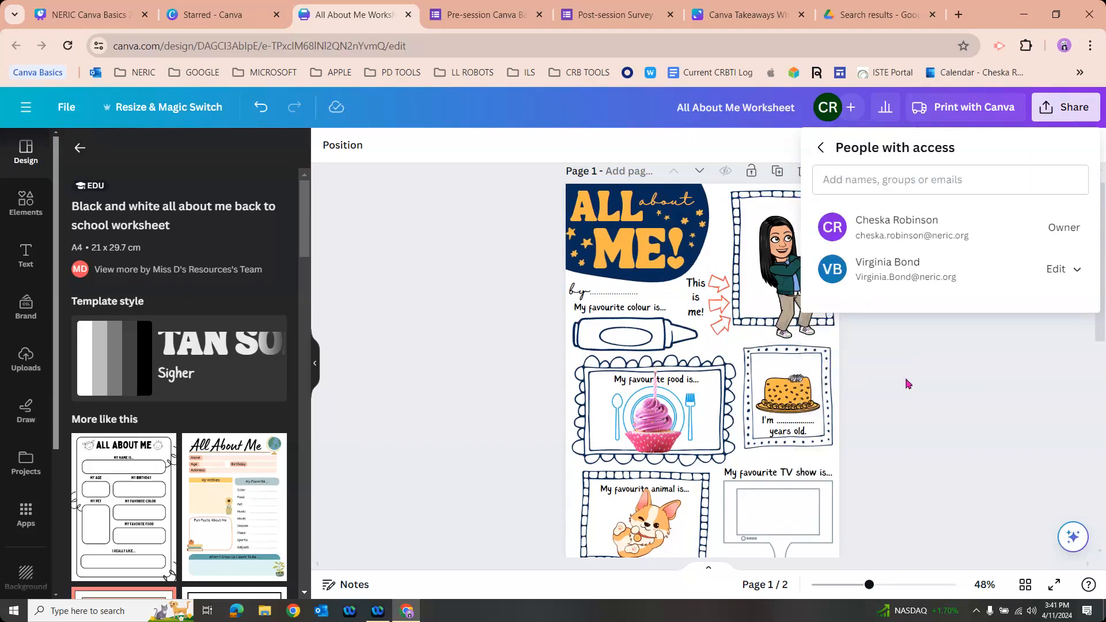
pyautogui.click(907, 384)
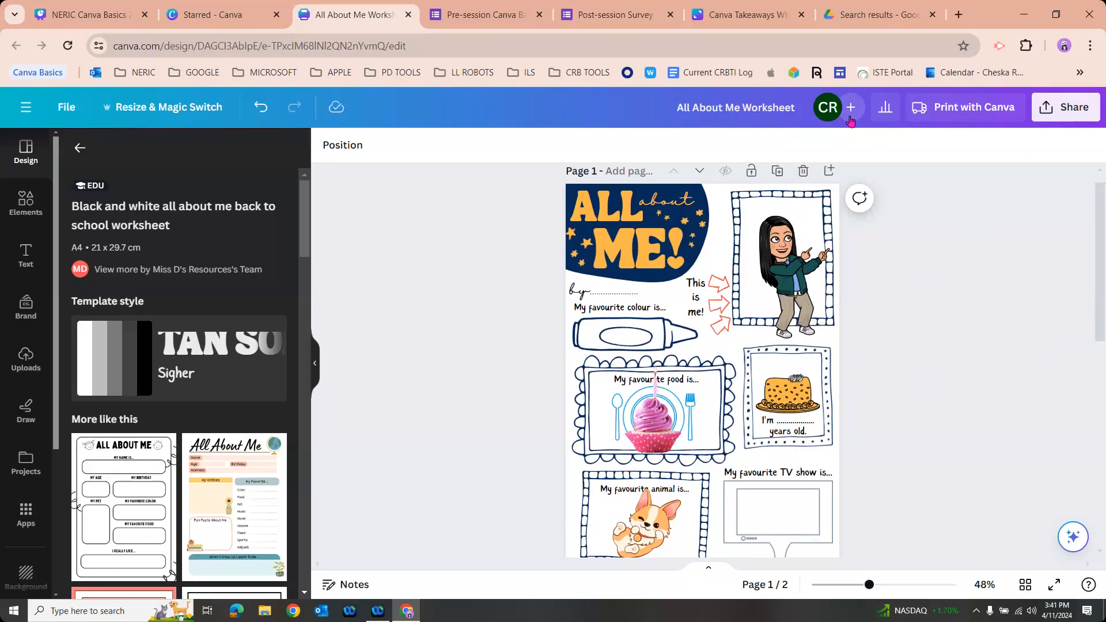
# Step: Create a public view link for the design and copy it
pyautogui.click(1062, 117)
pyautogui.scroll(-1, 1052, 239)
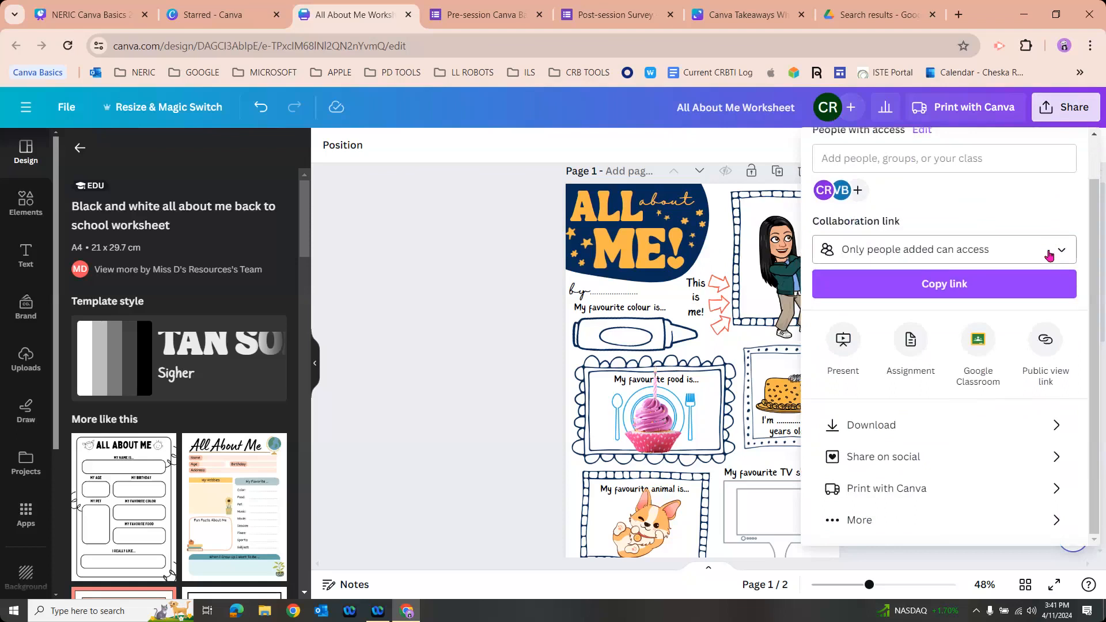
pyautogui.click(1052, 349)
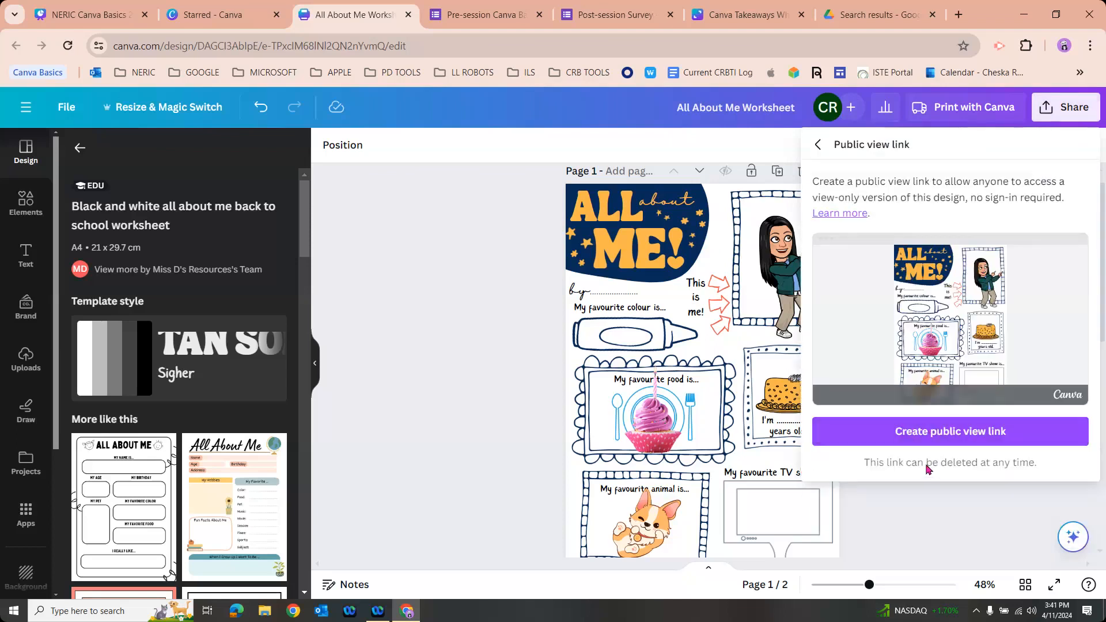
pyautogui.click(937, 440)
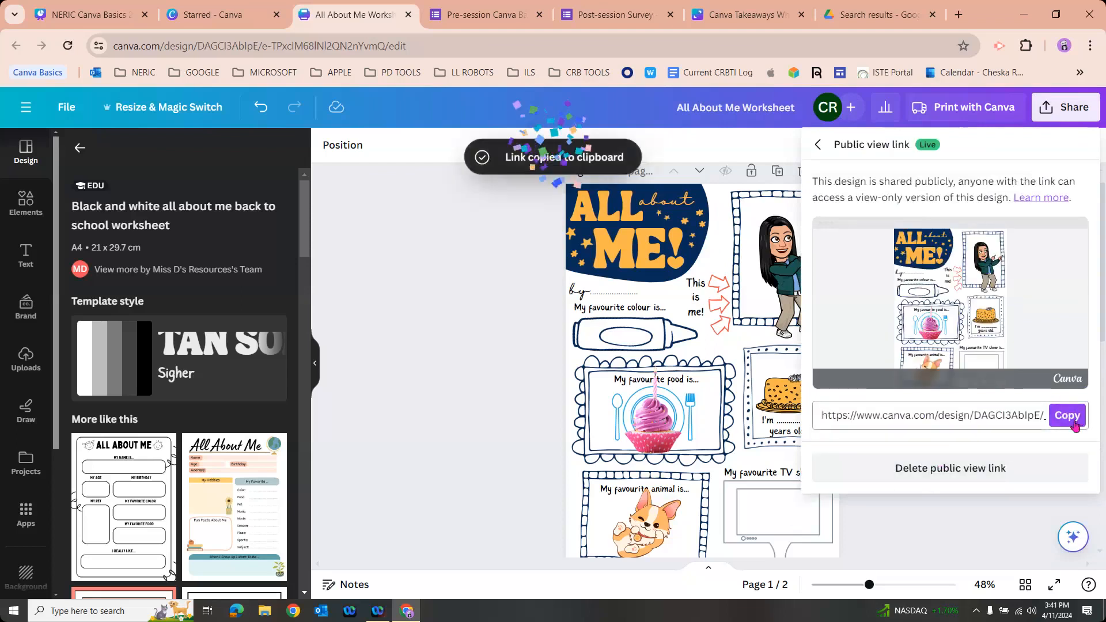
pyautogui.click(1071, 422)
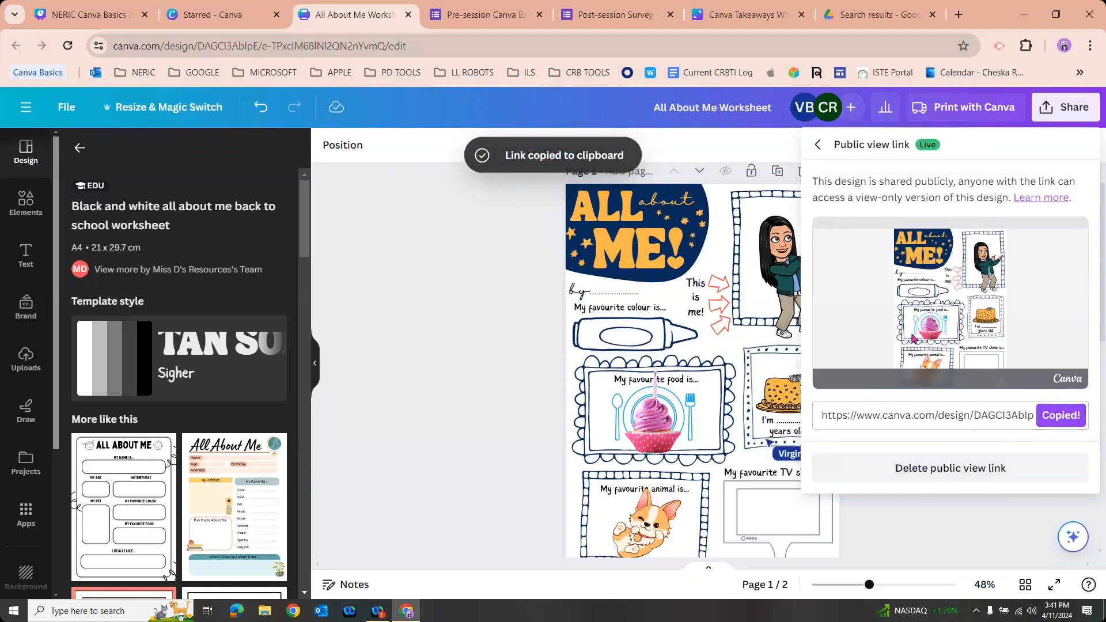
pyautogui.click(932, 538)
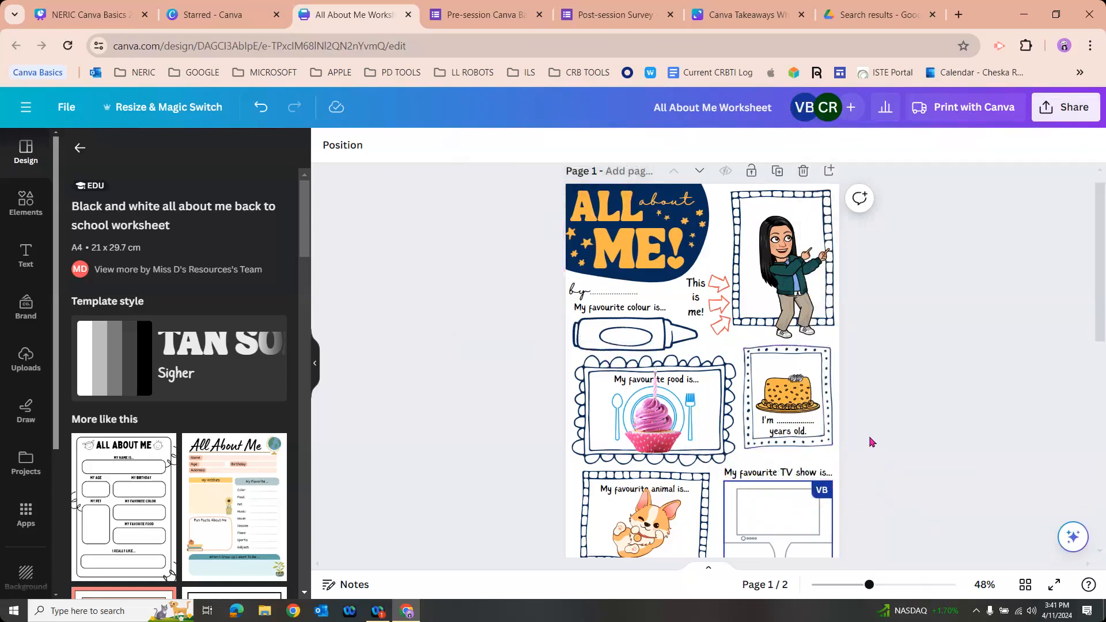
# Step: Browse all of the design's sharing options, including the social and save destinations, and collapse the template side panel
pyautogui.click(1065, 110)
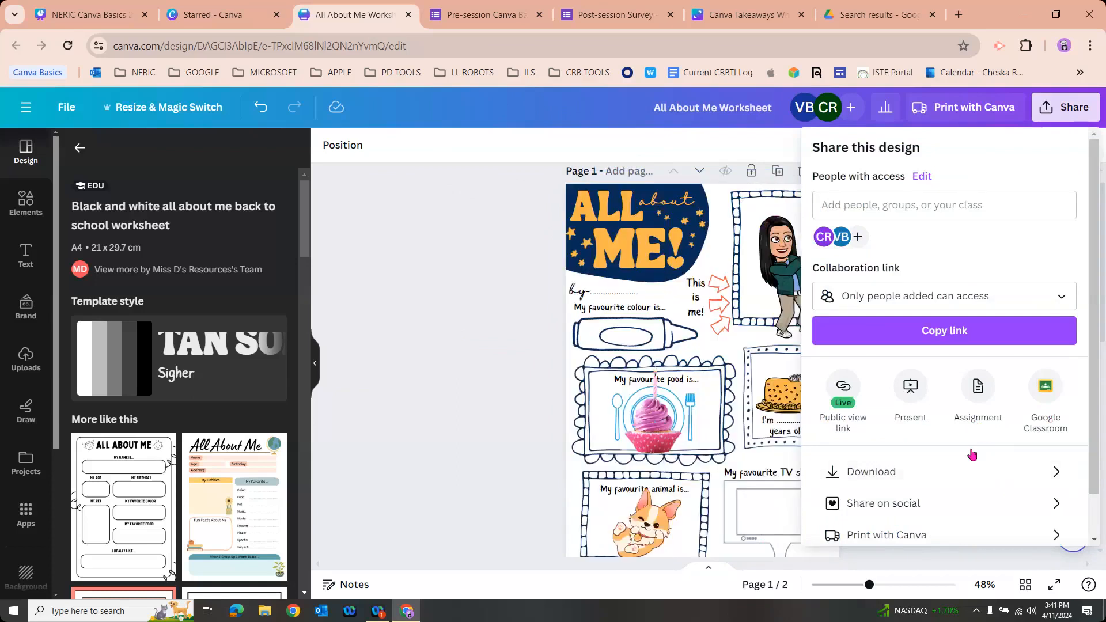
pyautogui.scroll(-1, 974, 450)
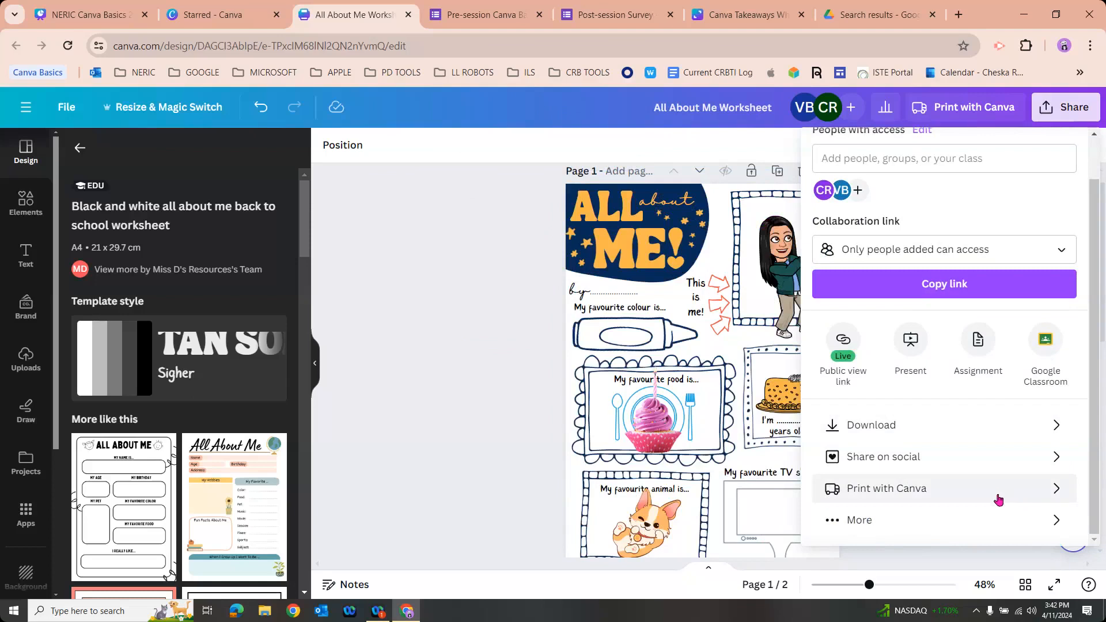
pyautogui.click(925, 520)
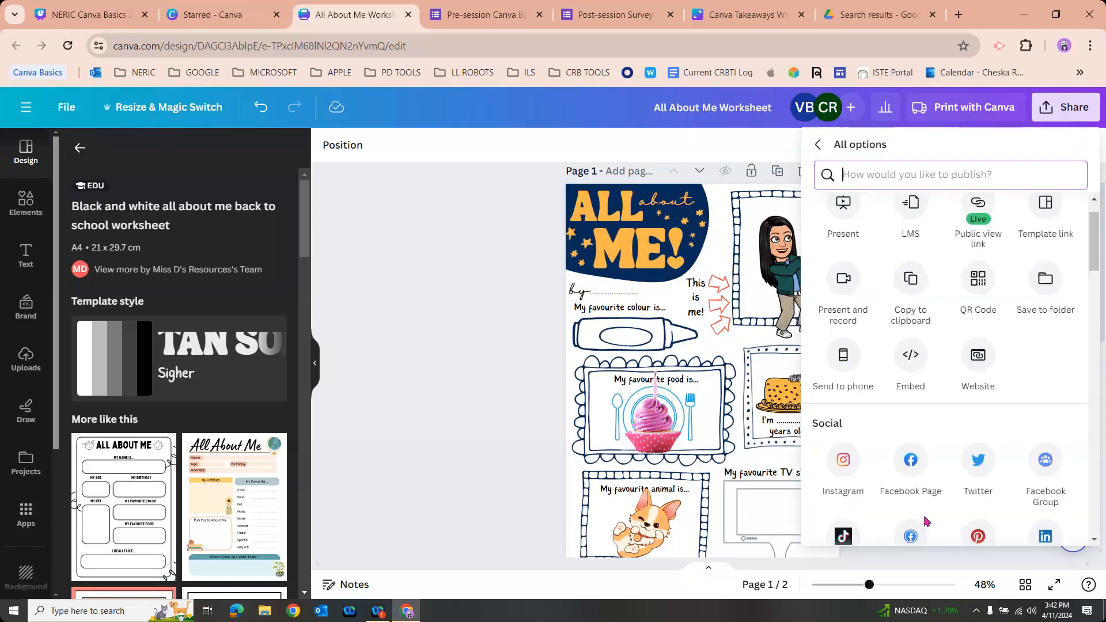
pyautogui.scroll(-3, 941, 427)
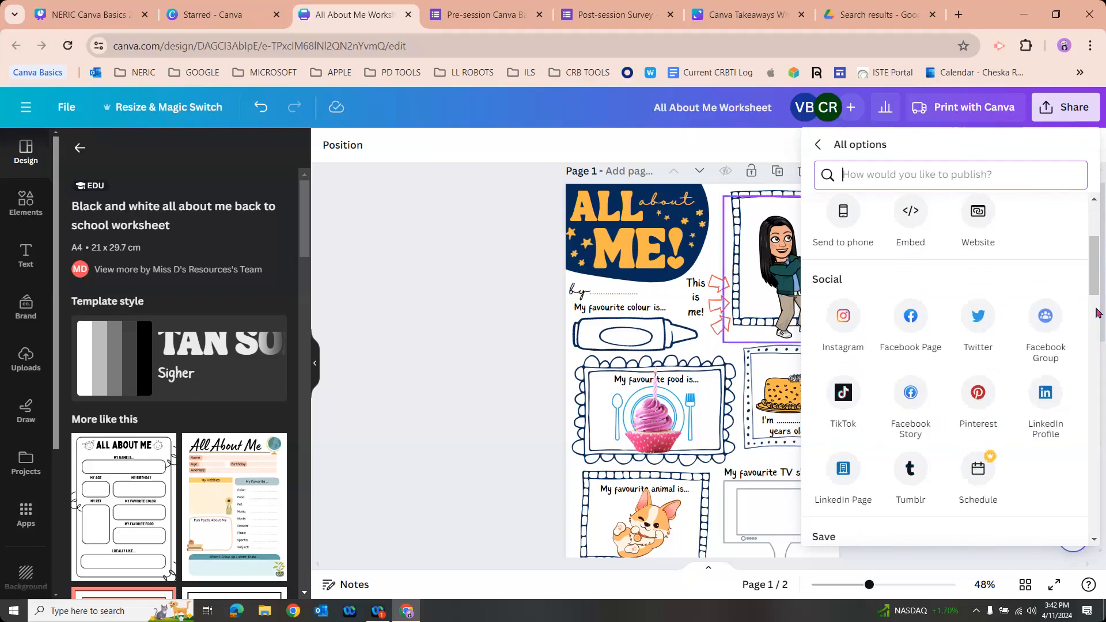
pyautogui.scroll(-3, 1028, 513)
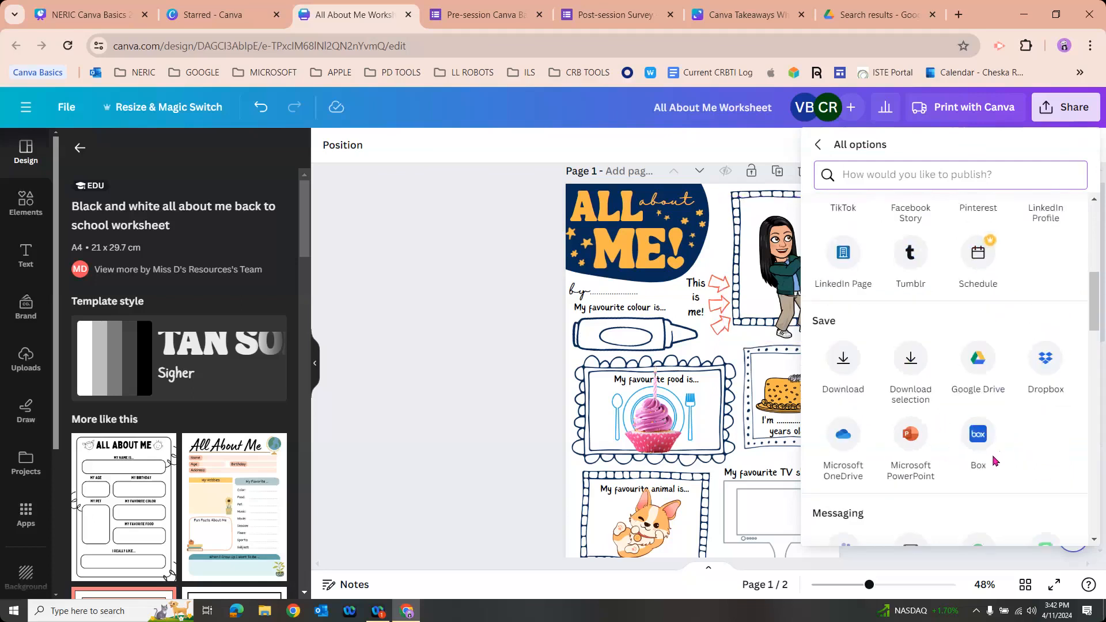
pyautogui.click(497, 474)
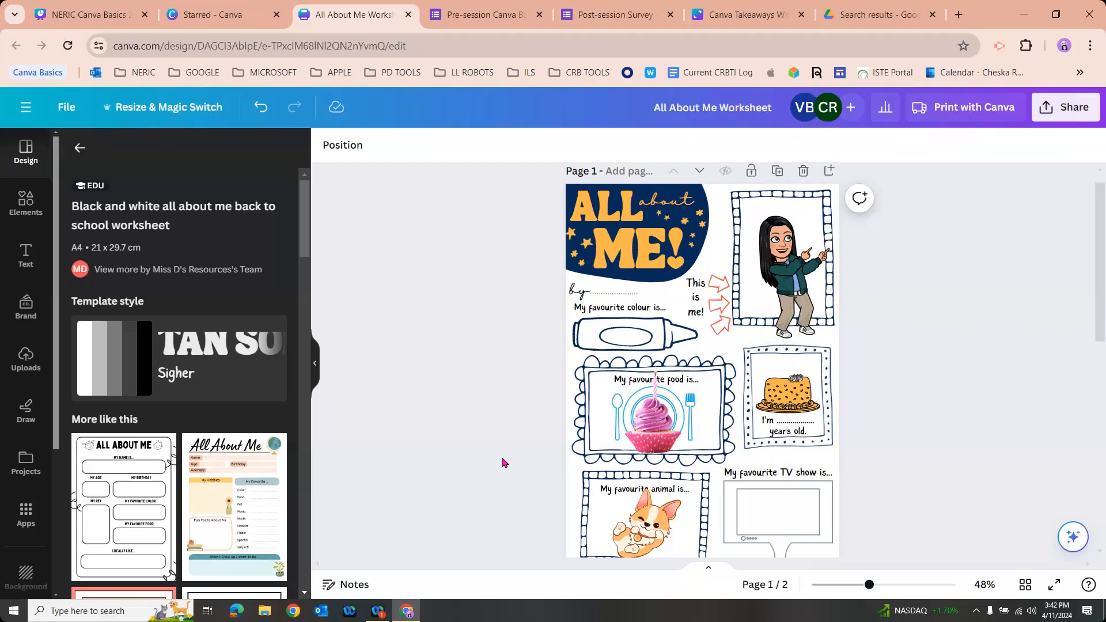
pyautogui.click(314, 368)
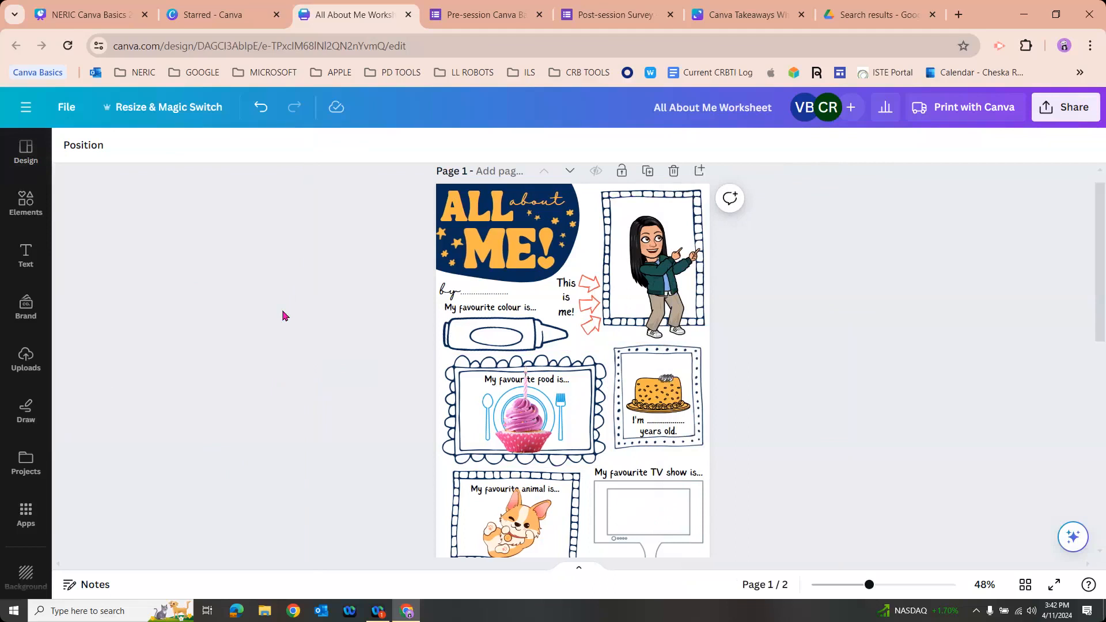
# Step: Switch to the Post-session Survey in Google Forms, copy its shortened link and close the form
pyautogui.click(587, 15)
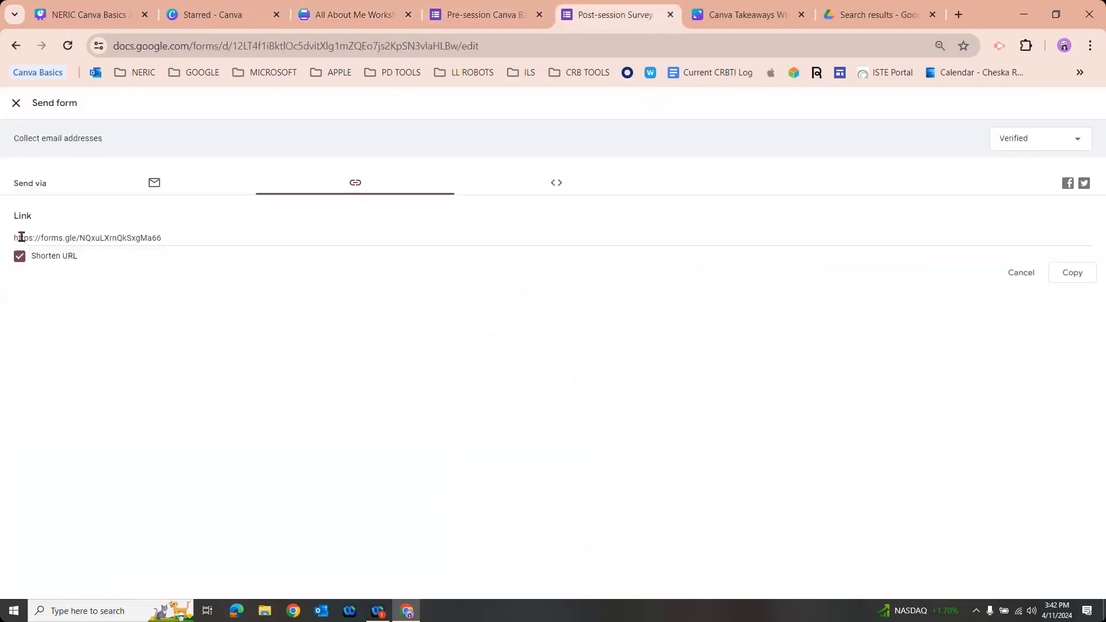
pyautogui.click(1066, 275)
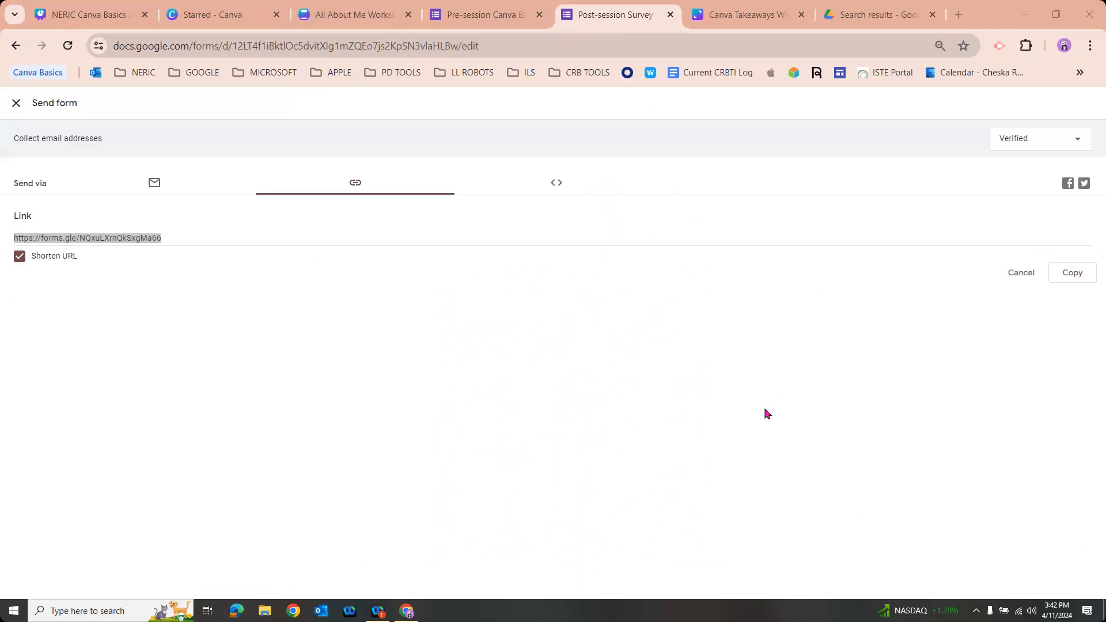
pyautogui.click(671, 10)
pyautogui.click(672, 14)
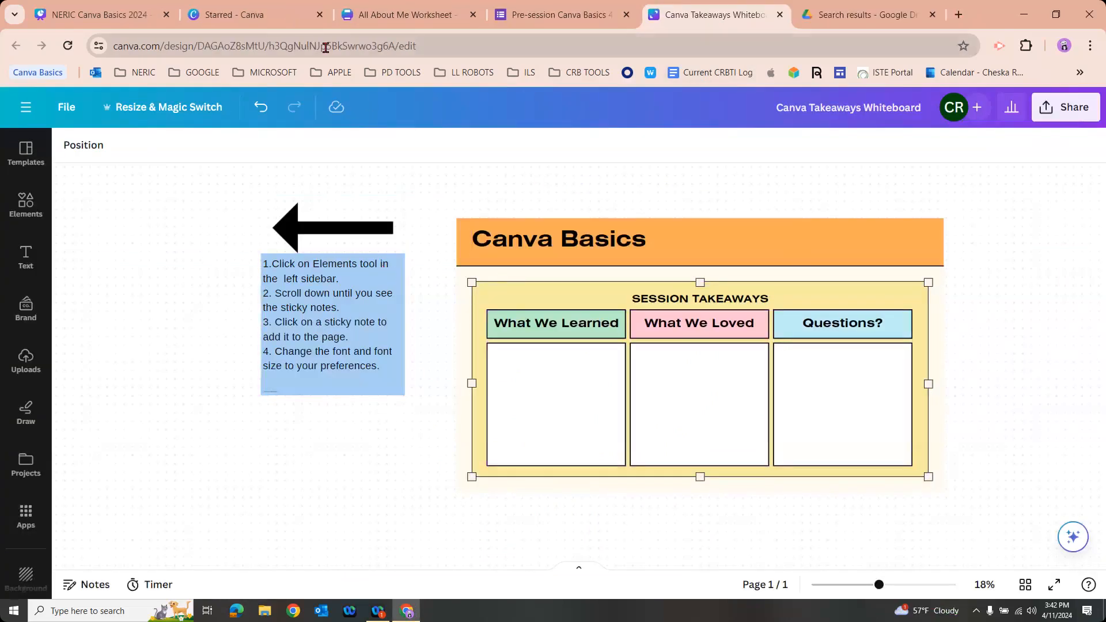
# Step: Return to the Starred designs page in Canva and close the All About Me Worksheet template preview
pyautogui.click(257, 21)
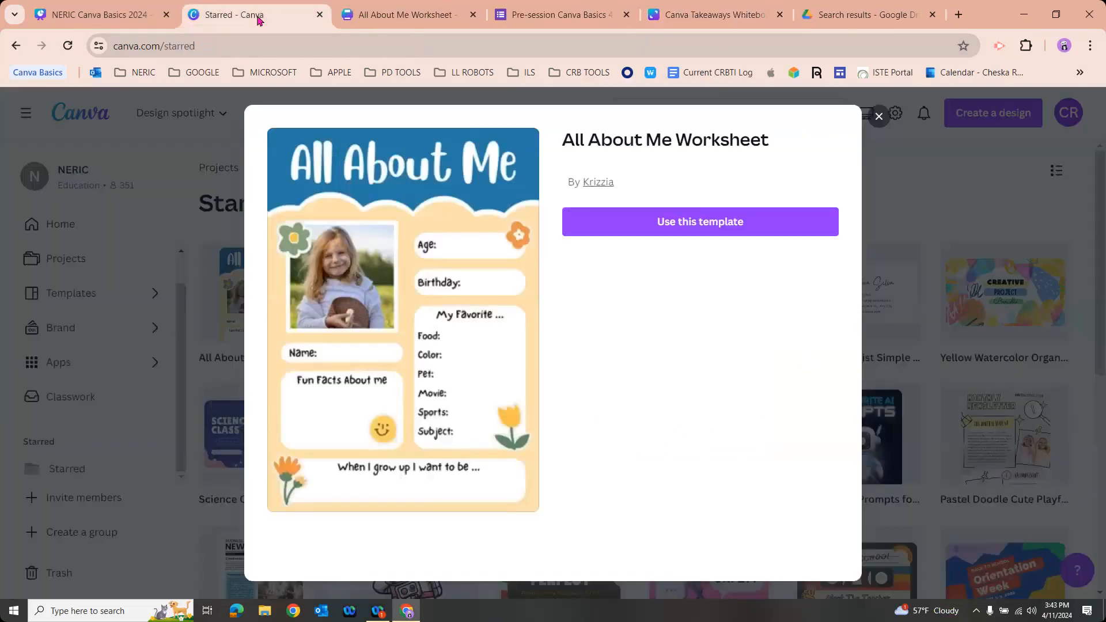
pyautogui.click(880, 118)
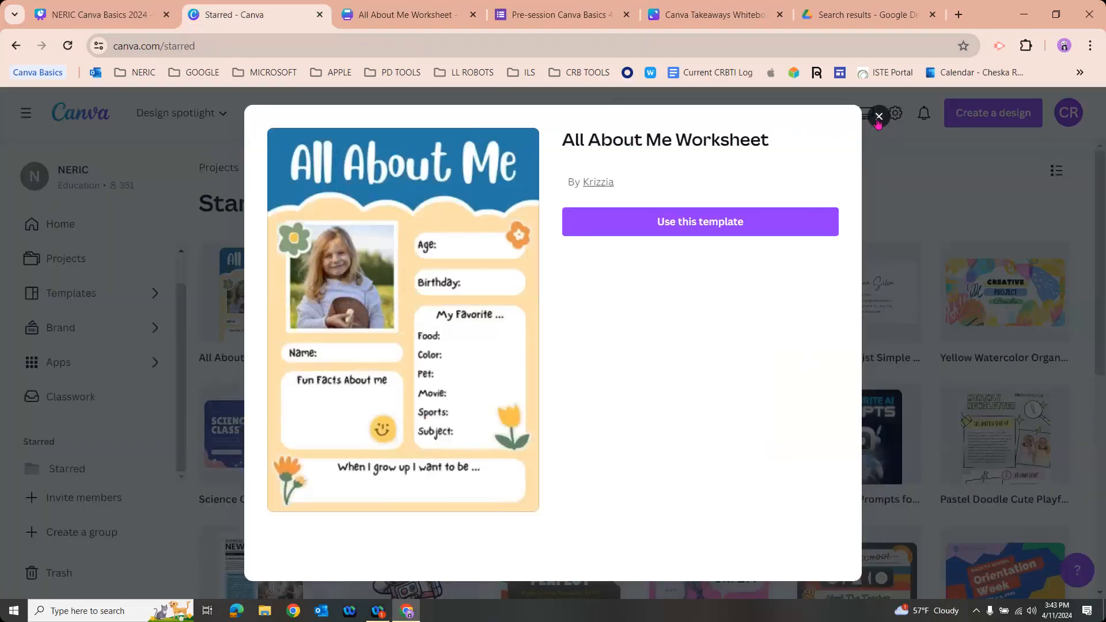